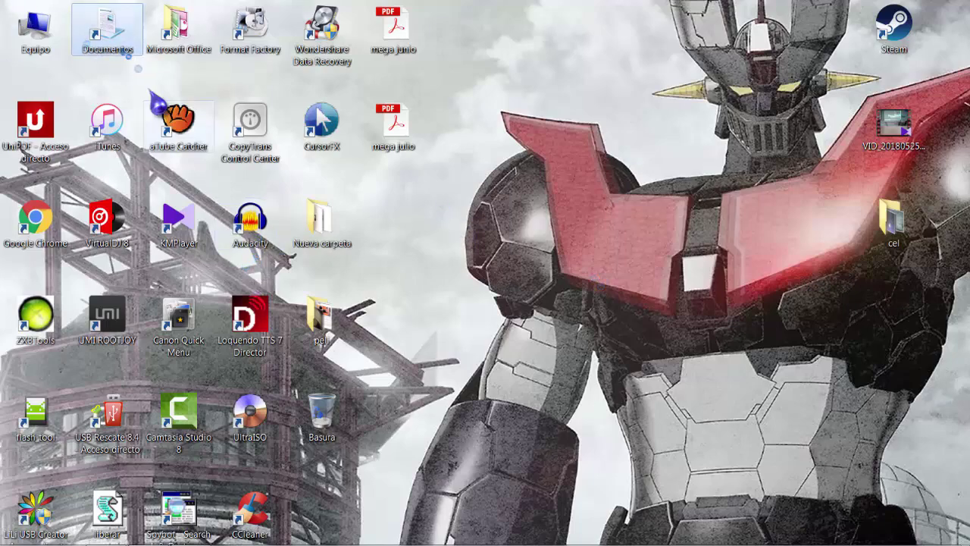
- Open the Documents library in a restored window and go down through the NO ABRIR folders to the canal de youtube folder
double_click(107, 31)
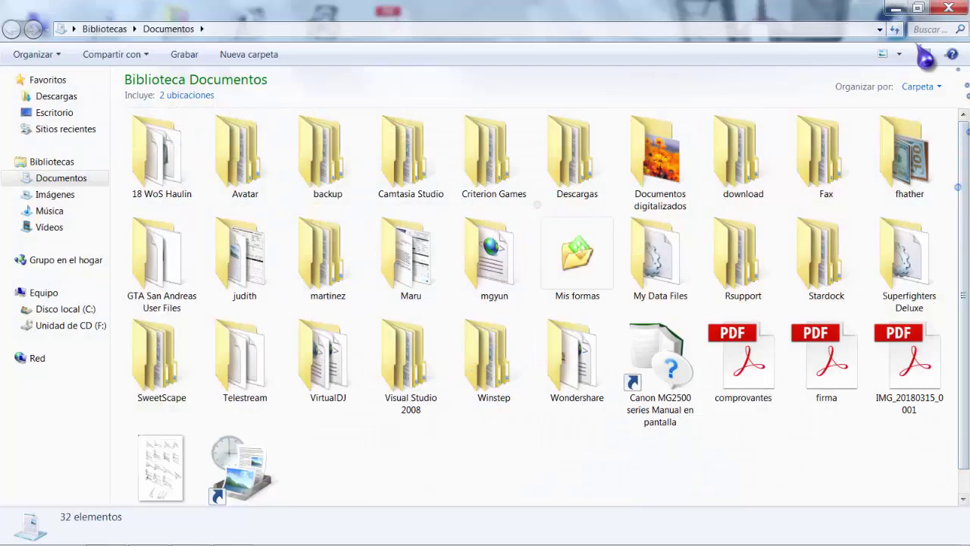
left_click(918, 7)
scroll(812, 217, "down", 3)
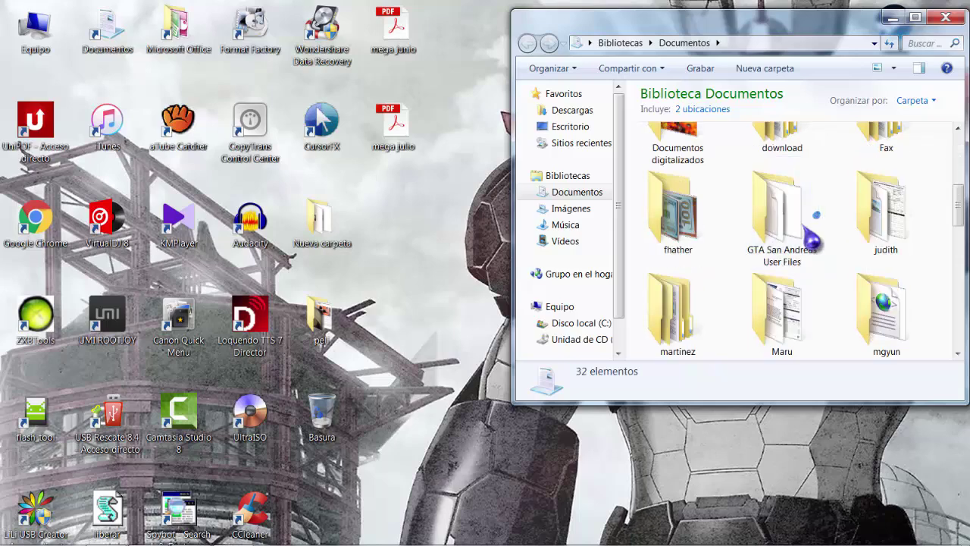
double_click(677, 314)
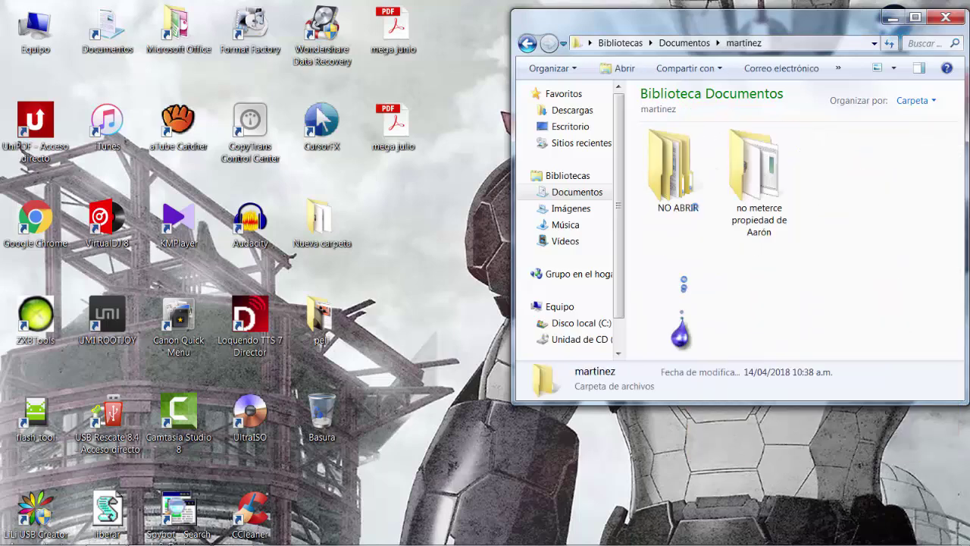
double_click(677, 208)
double_click(676, 209)
double_click(676, 208)
double_click(677, 208)
double_click(676, 206)
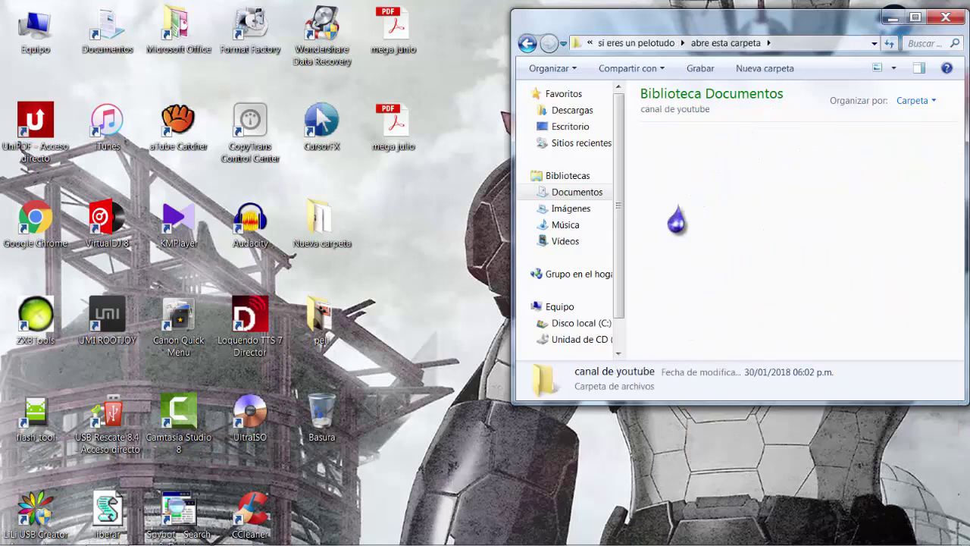
- Inspect the td p3 (no editado) folder inside videos and close the file window
left_click_drag(784, 44, 384, 79)
double_click(523, 318)
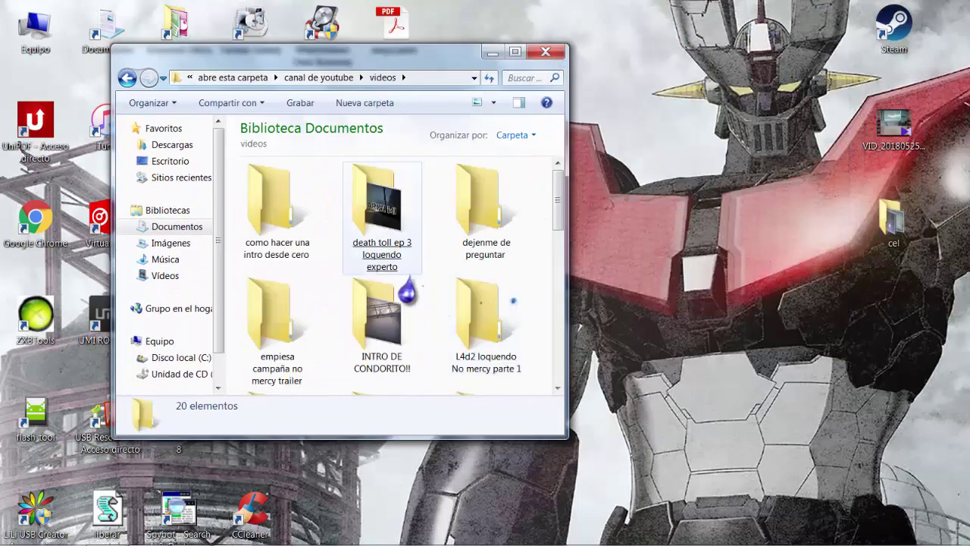
scroll(368, 251, "down", 4)
double_click(344, 247)
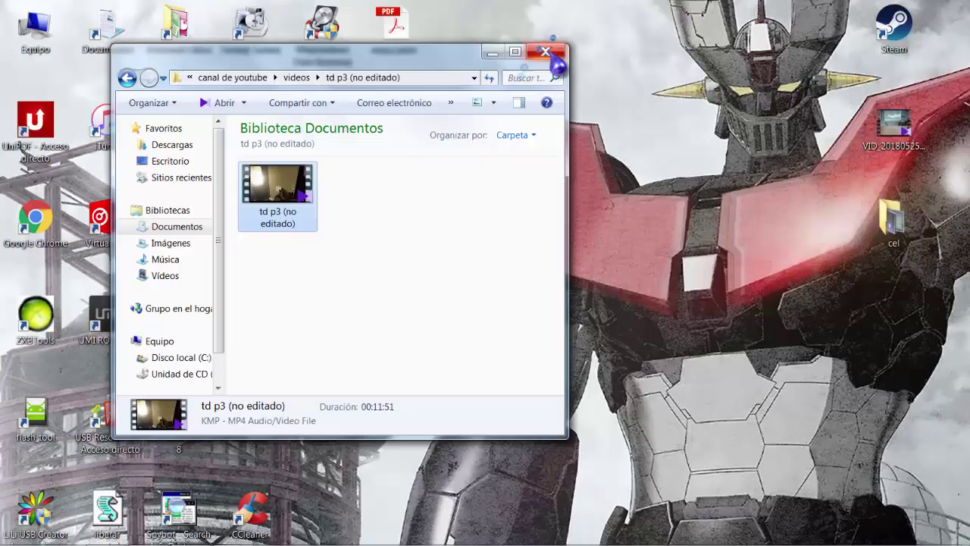
left_click(545, 52)
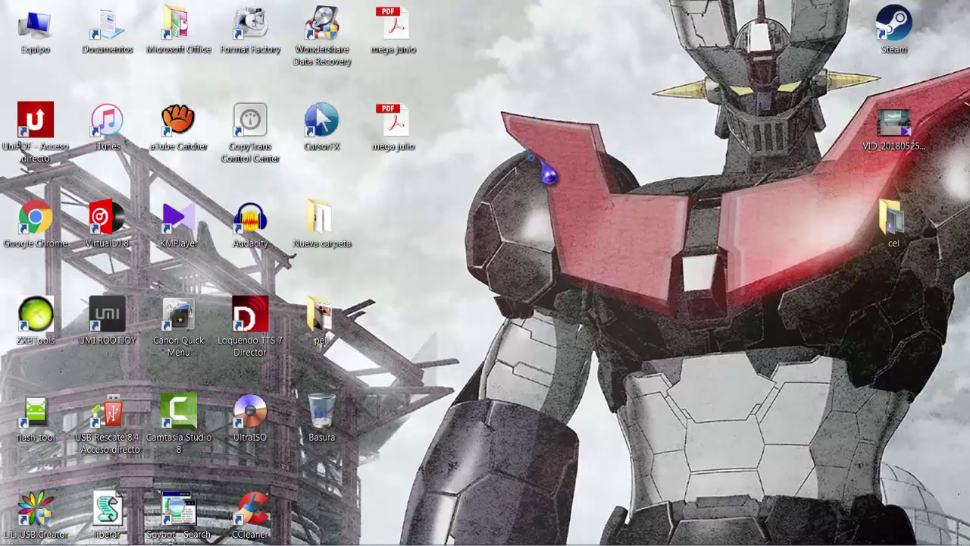
- Start Loquendo TTS Director and write "hola, como estan pajeros de youtube." in the untitled document
left_click(256, 352)
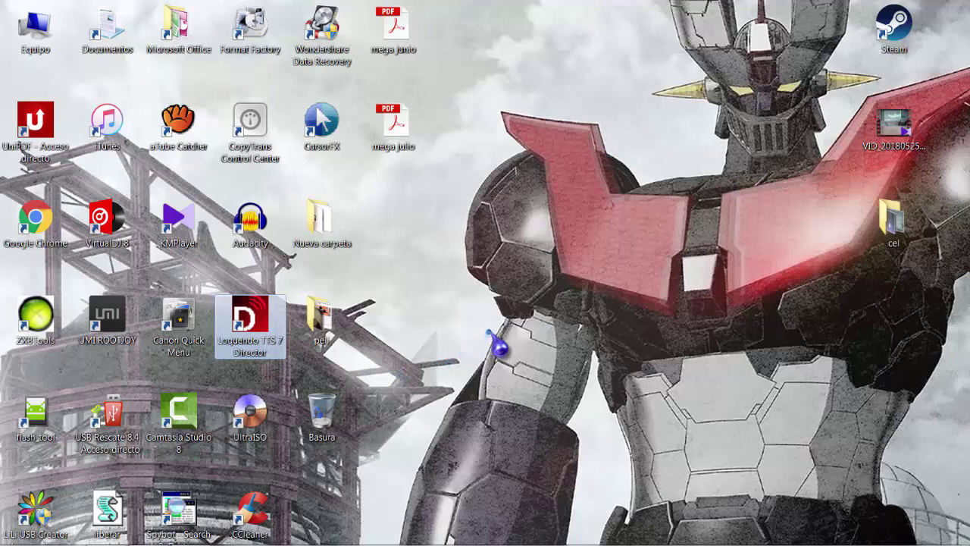
double_click(269, 322)
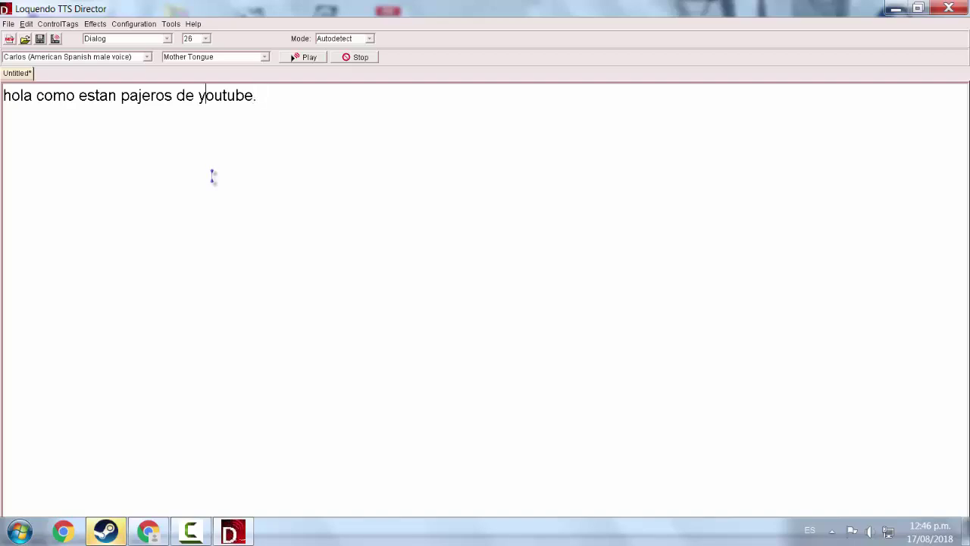
type(",")
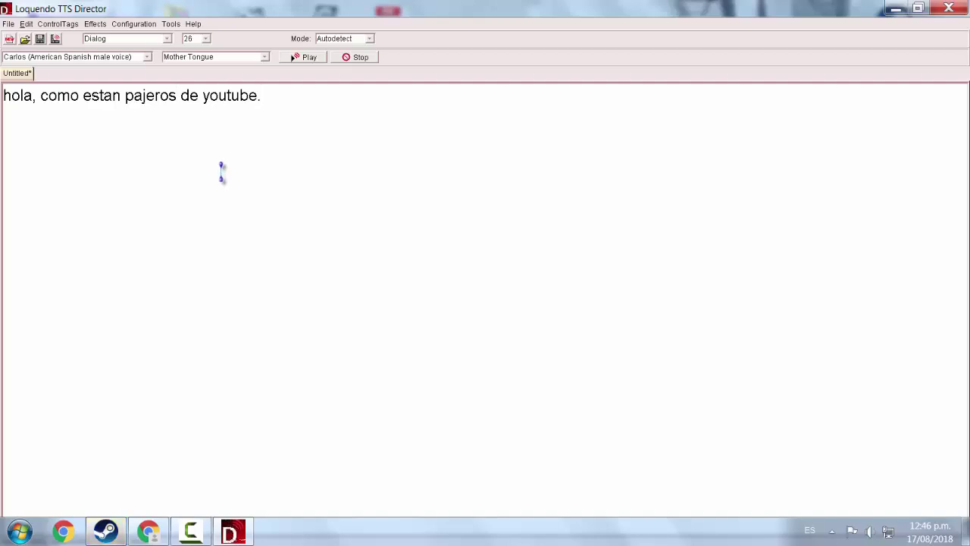
- Play the sentence with the Carlos (American Spanish male) voice and with the Carmen (Castilian Spanish female) voice
left_click(310, 60)
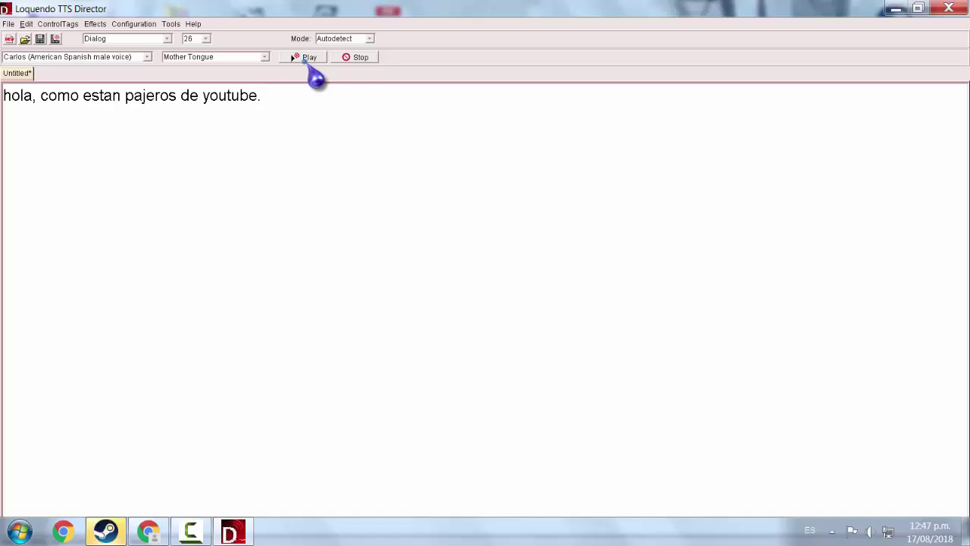
left_click(147, 57)
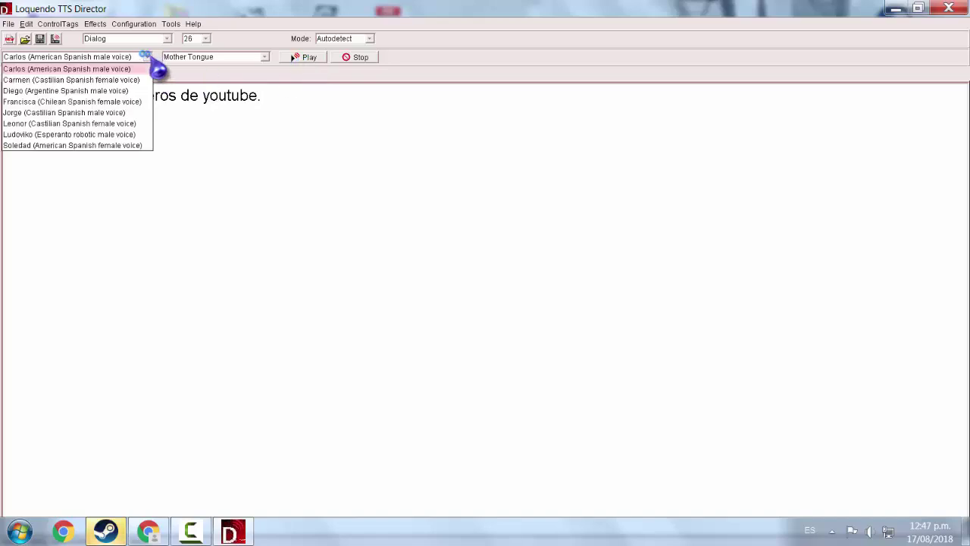
left_click(117, 79)
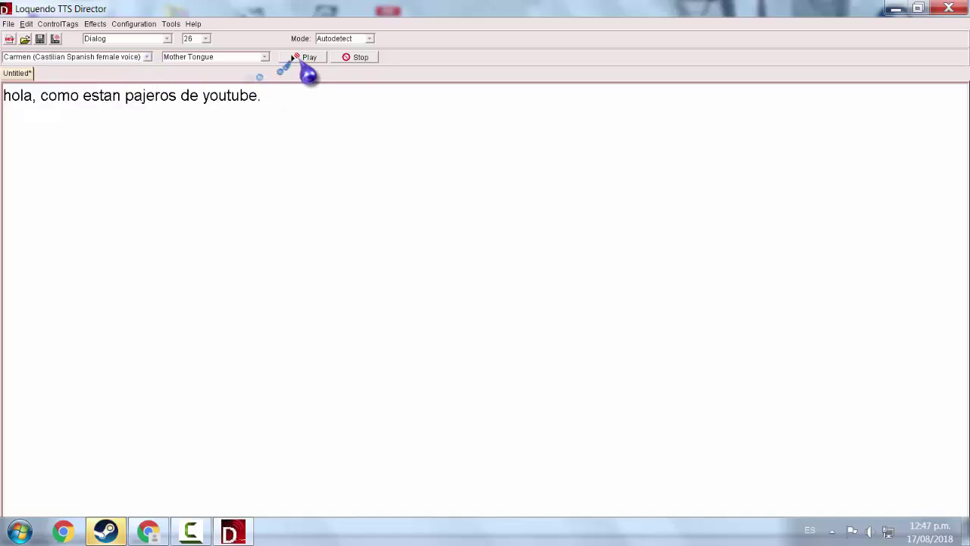
left_click(300, 57)
- Listen to the sentence in the Diego (Argentine Spanish male) voice and in the Jorge (Castilian Spanish male) voice
left_click(147, 57)
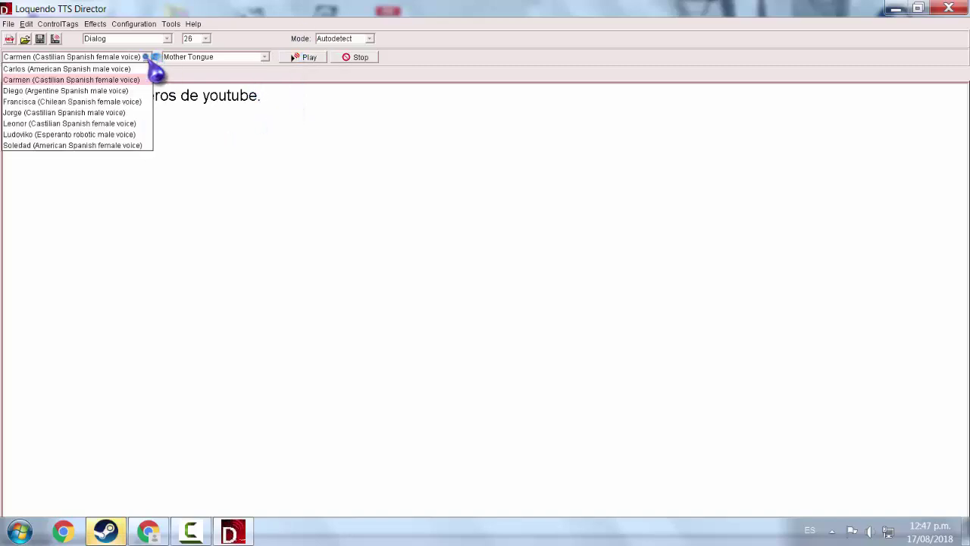
left_click(110, 90)
left_click(307, 58)
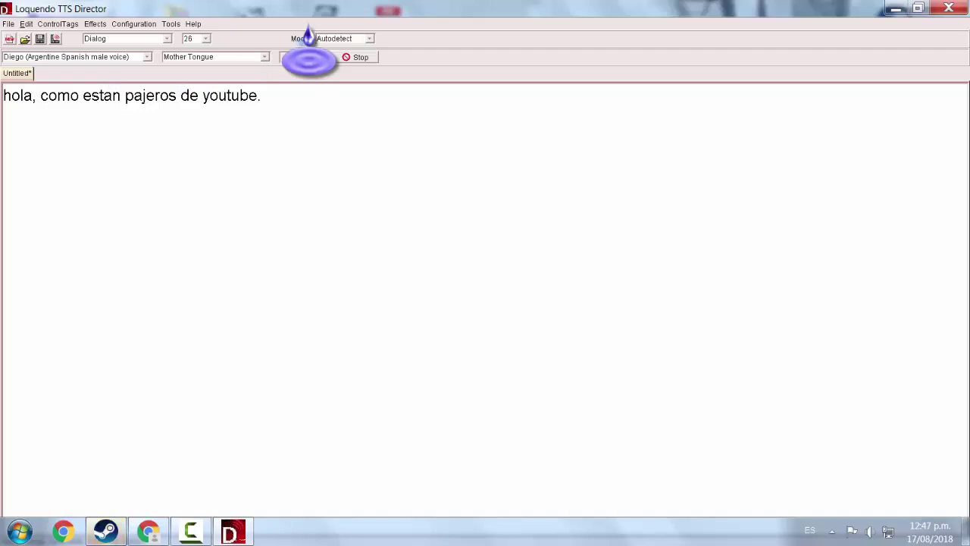
left_click(147, 58)
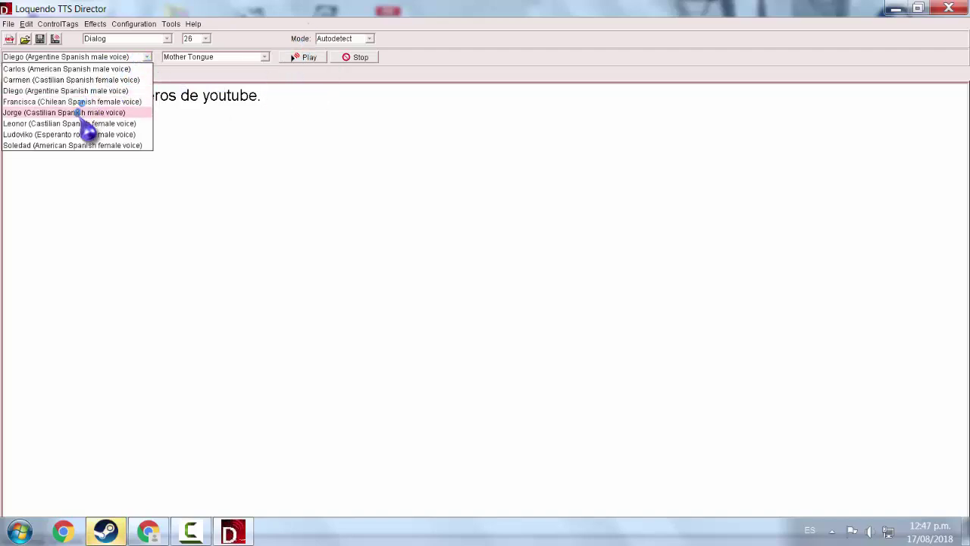
left_click(77, 112)
left_click(299, 58)
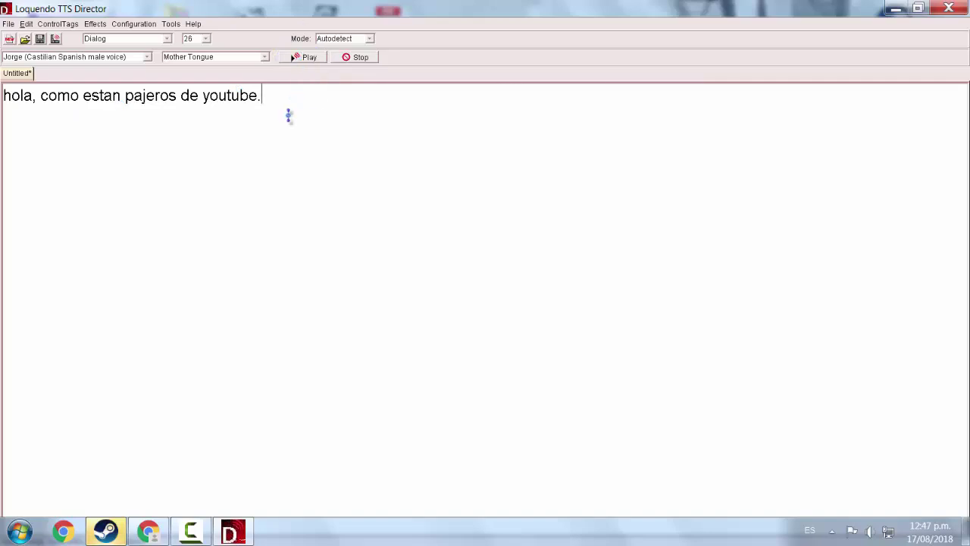
- Try the font sizes 72, 48, 20 and 8 on the sentence
left_click(205, 39)
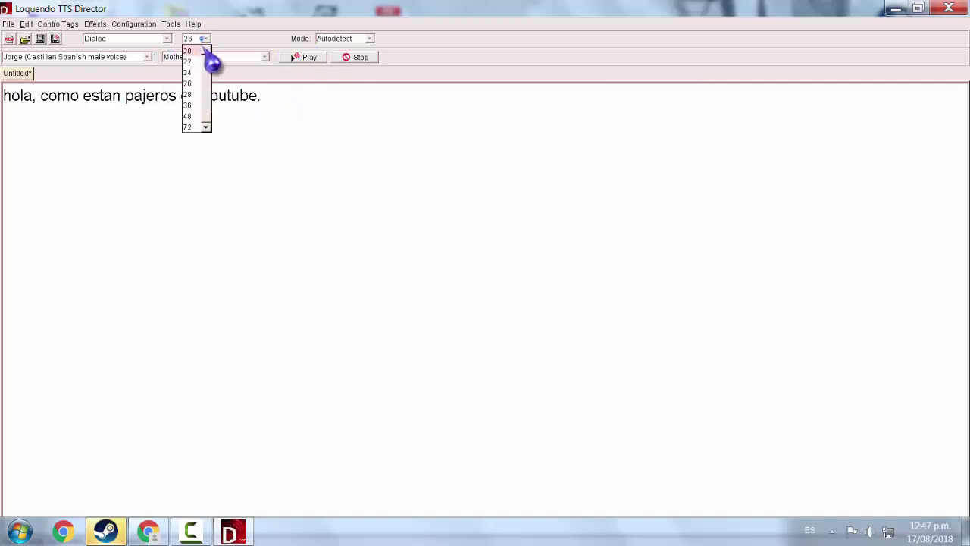
left_click(191, 127)
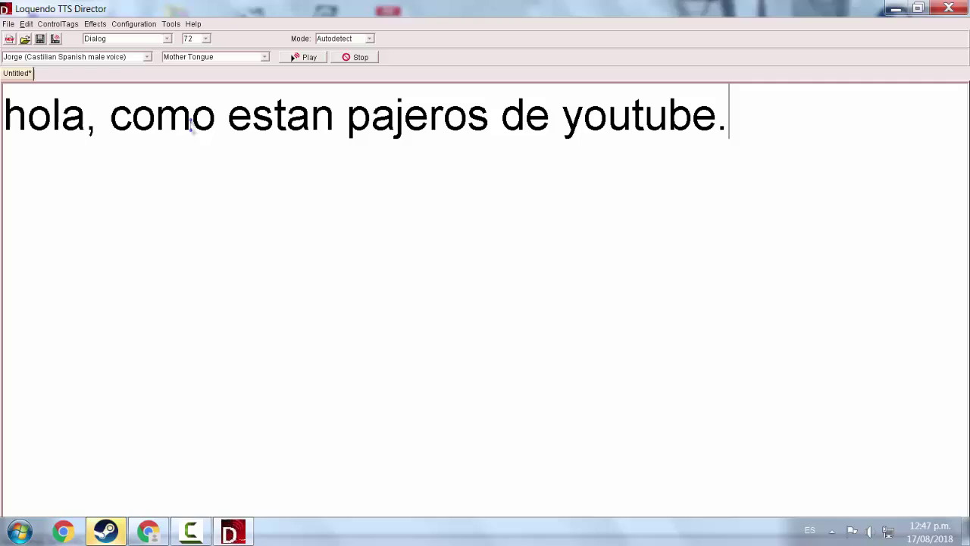
left_click(206, 39)
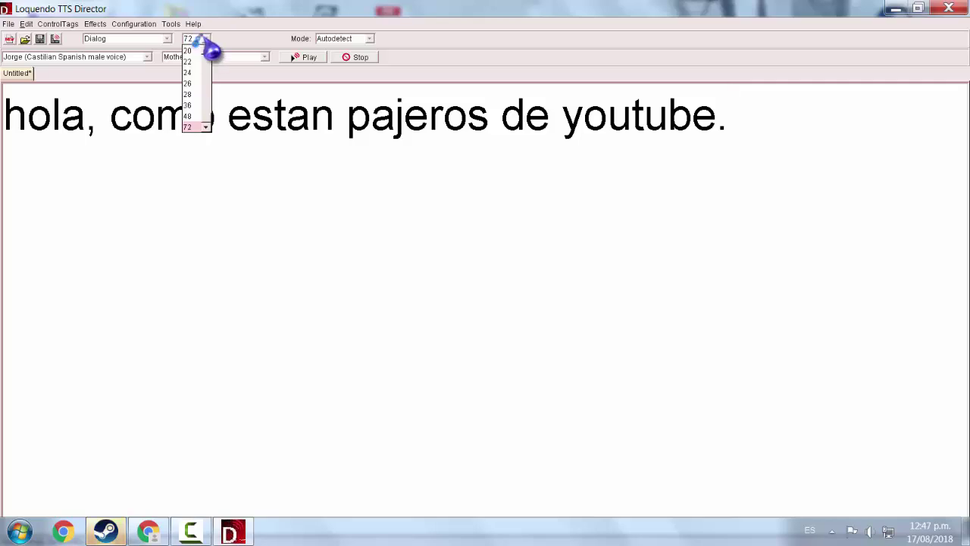
left_click(197, 127)
left_click(204, 39)
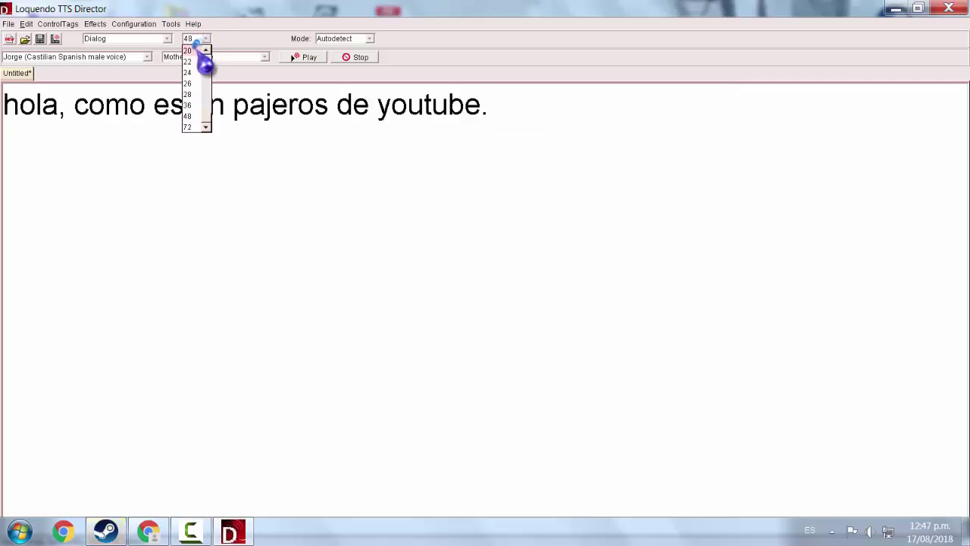
left_click(191, 50)
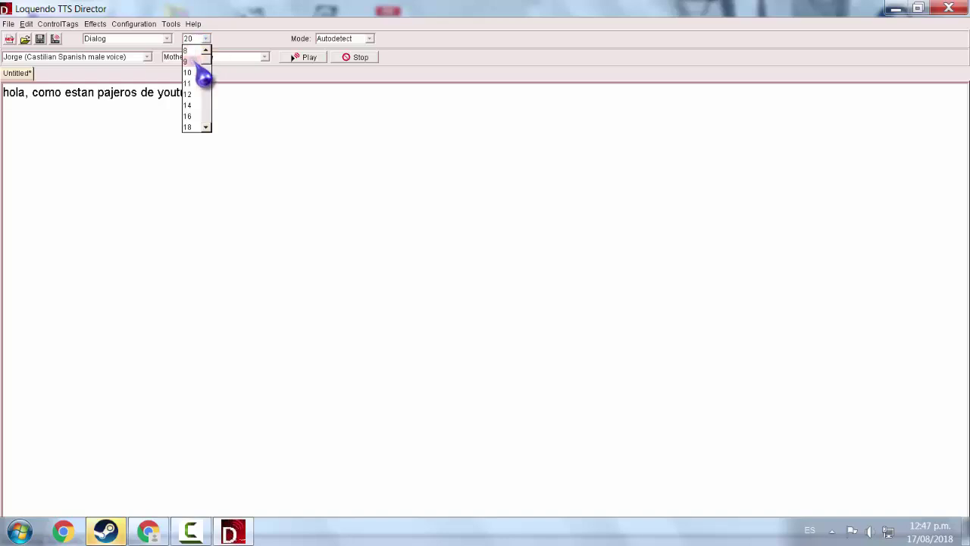
left_click(191, 51)
- Try the sizes 72 and 26 on the sentence, and set its font size to 28
left_click(205, 40)
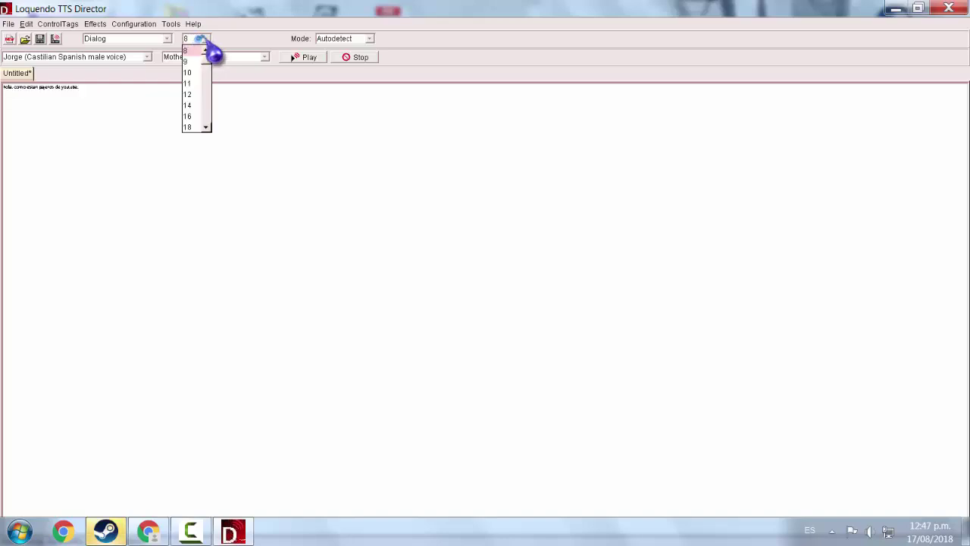
left_click(191, 127)
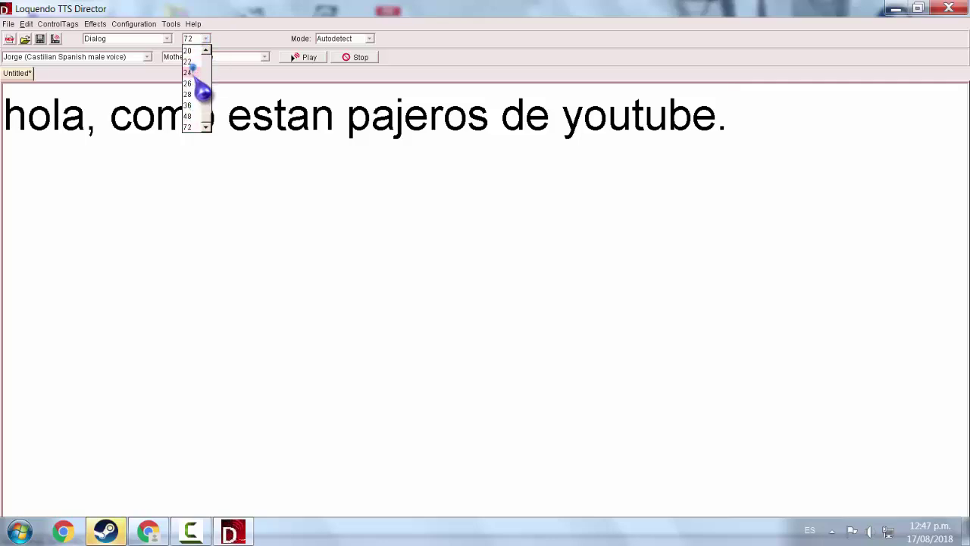
left_click(191, 83)
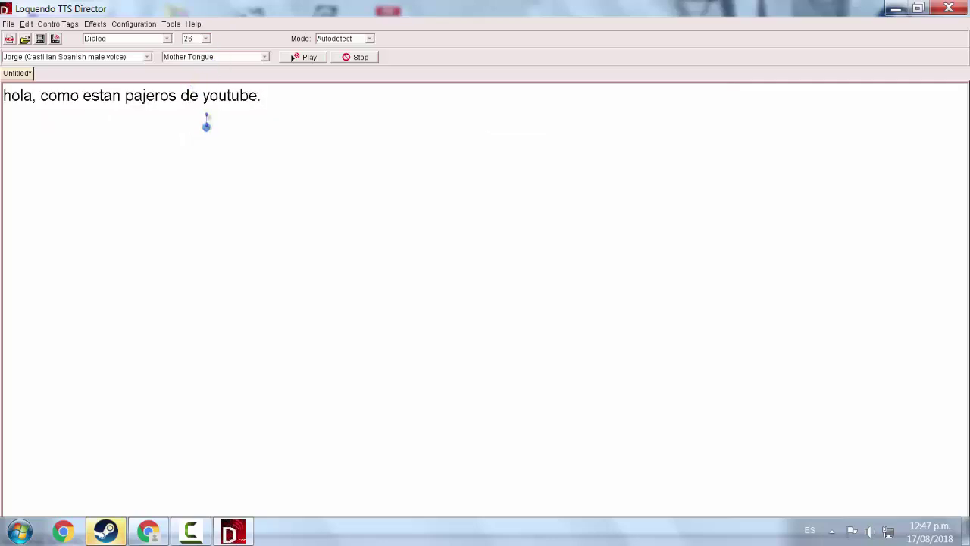
left_click(205, 39)
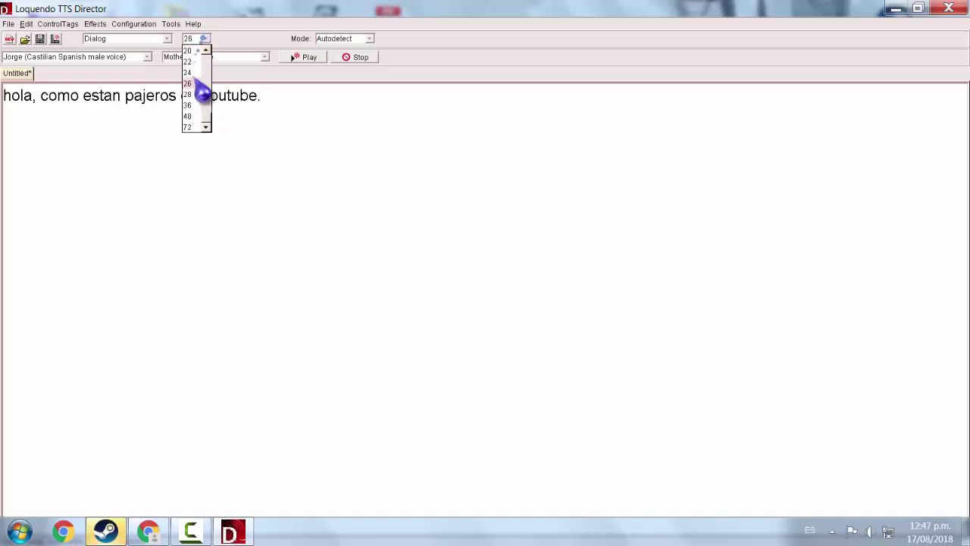
left_click(200, 106)
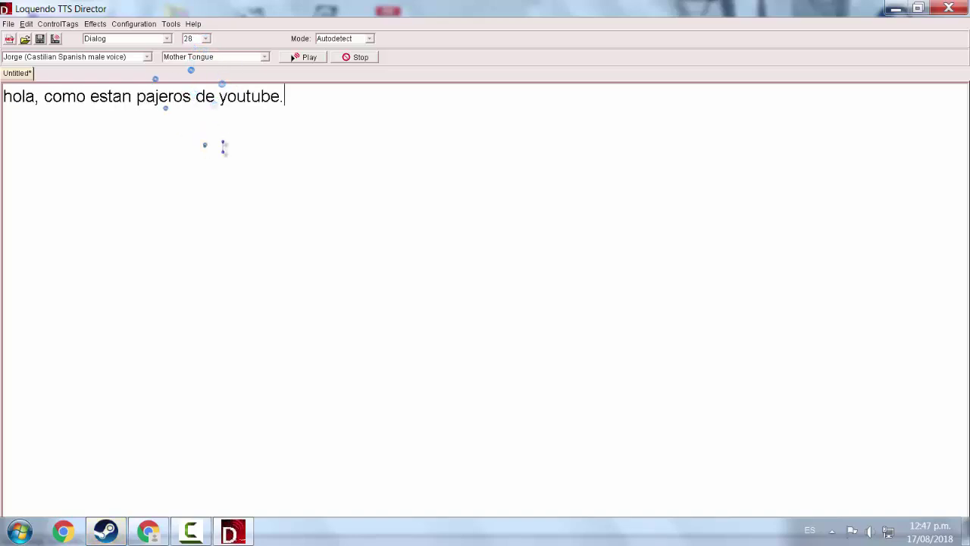
- Try the fonts DotumChe, Eras Demi ITC and Franklin Gothic Heavy on the sentence
left_click(166, 38)
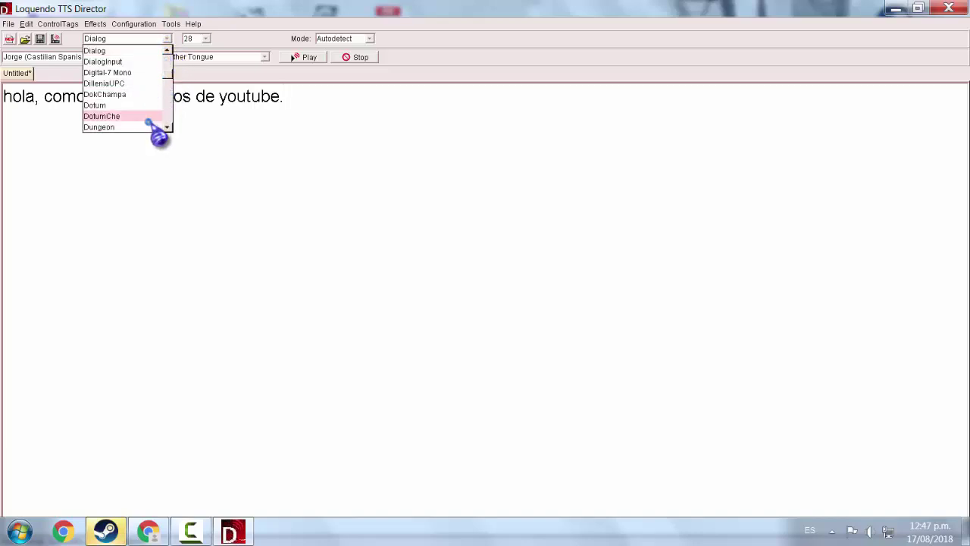
left_click(113, 116)
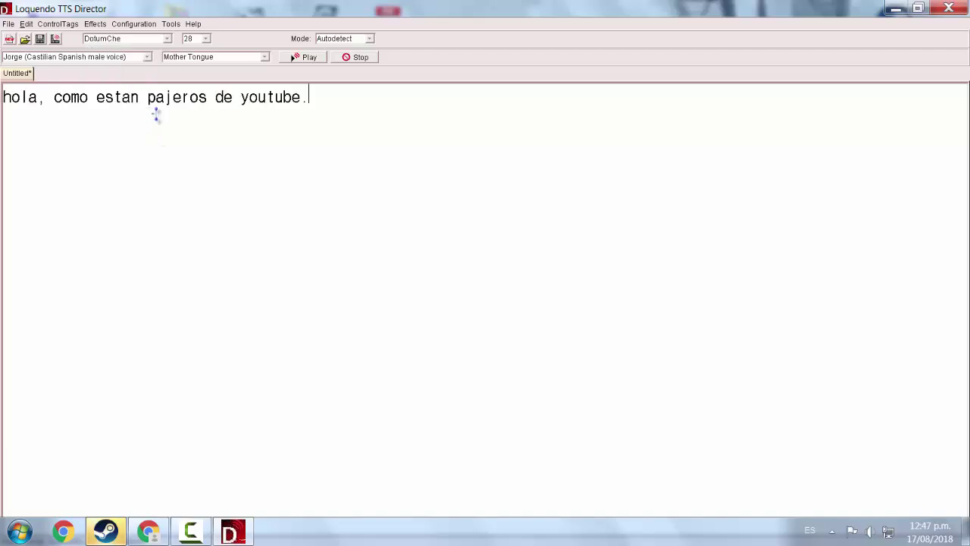
left_click(167, 39)
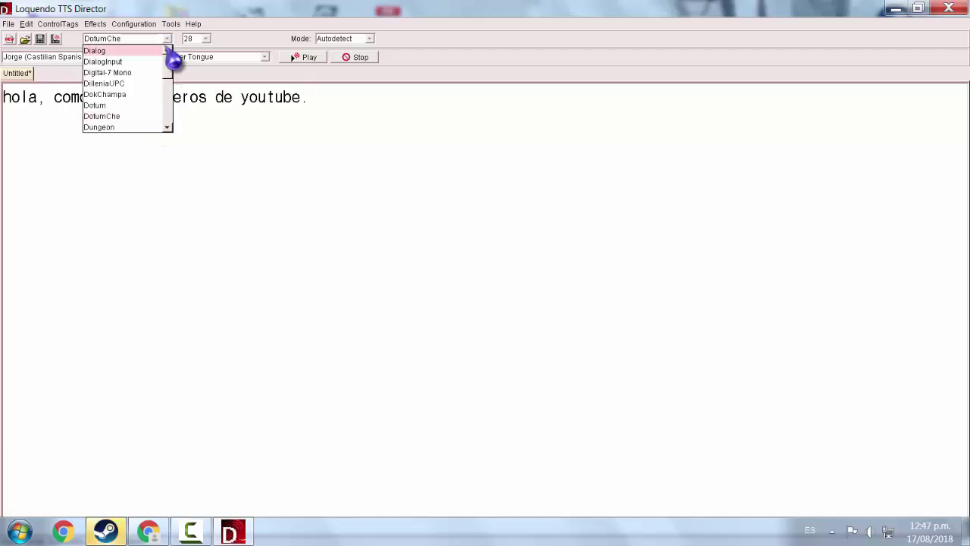
scroll(138, 98, "down", 3)
left_click(134, 95)
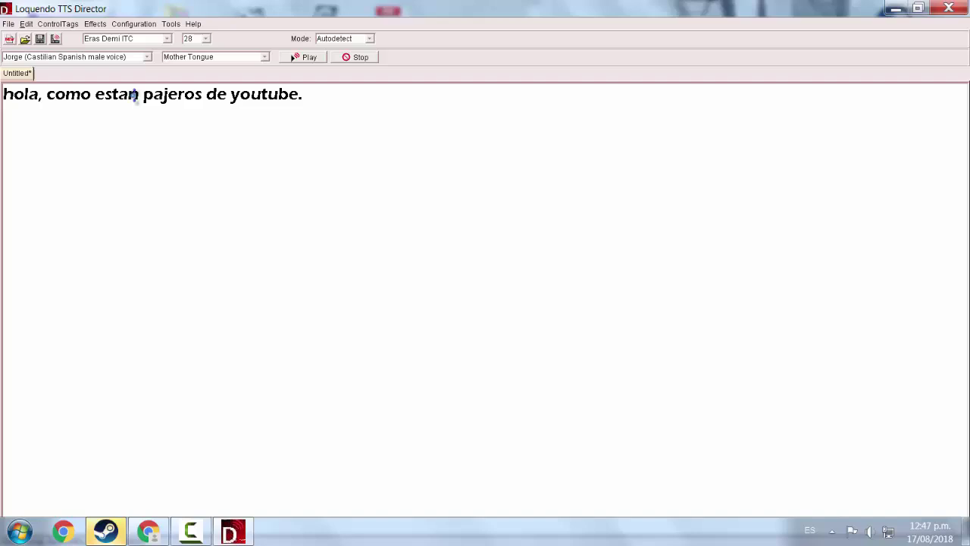
left_click(167, 38)
left_click(144, 104)
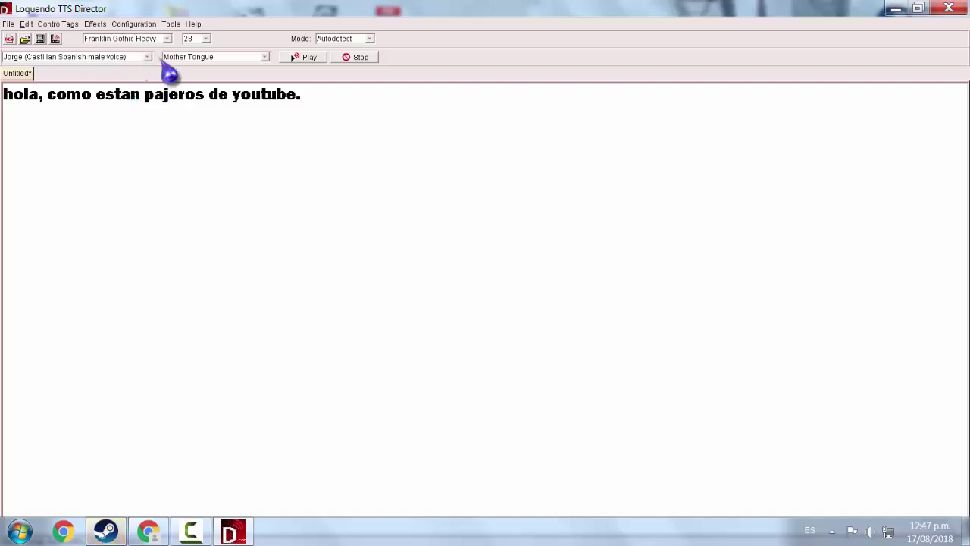
- Try the Garamond font on the sentence and change it to Mangal
left_click(167, 39)
scroll(156, 106, "down", 3)
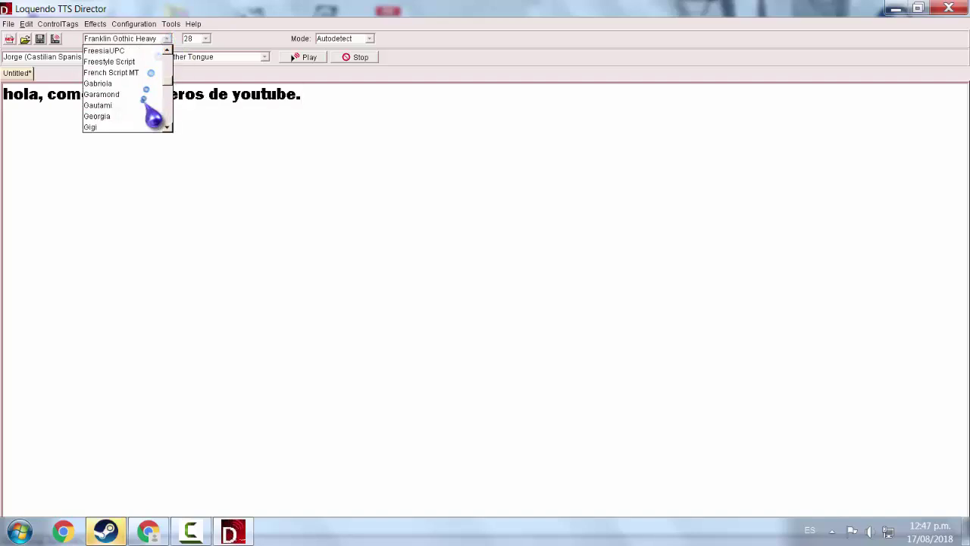
left_click(147, 95)
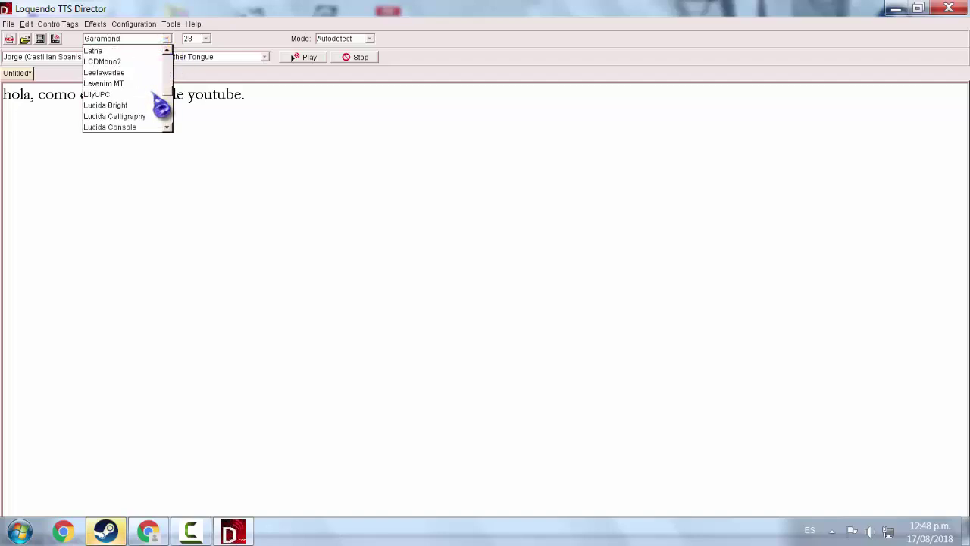
left_click(113, 94)
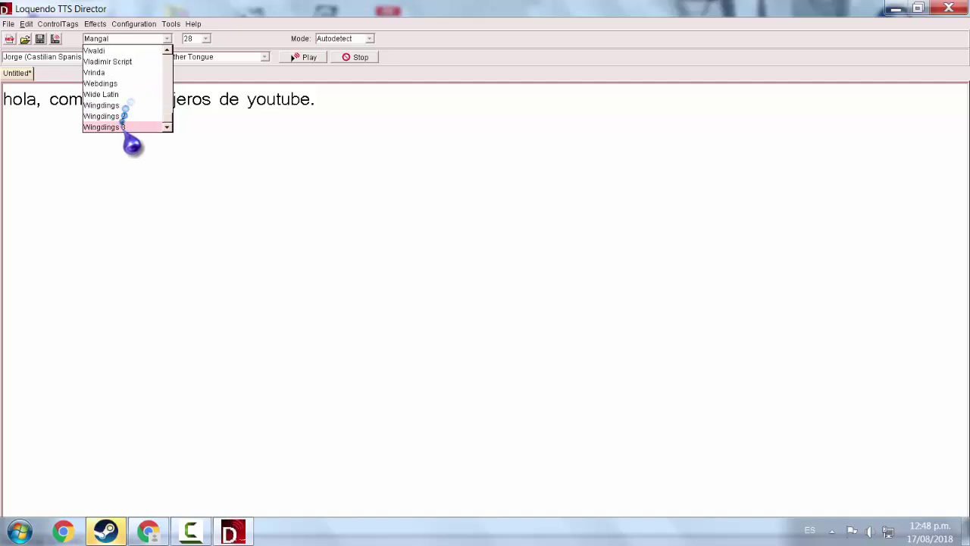
- Try the Wingdings 3 font on the sentence and change it to Arial
left_click(121, 127)
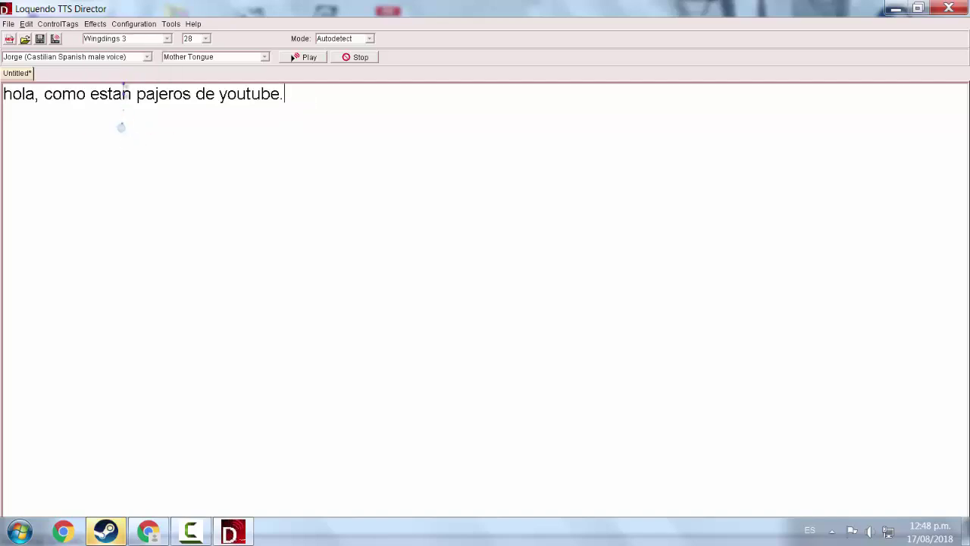
left_click(164, 40)
scroll(162, 93, "up", 8)
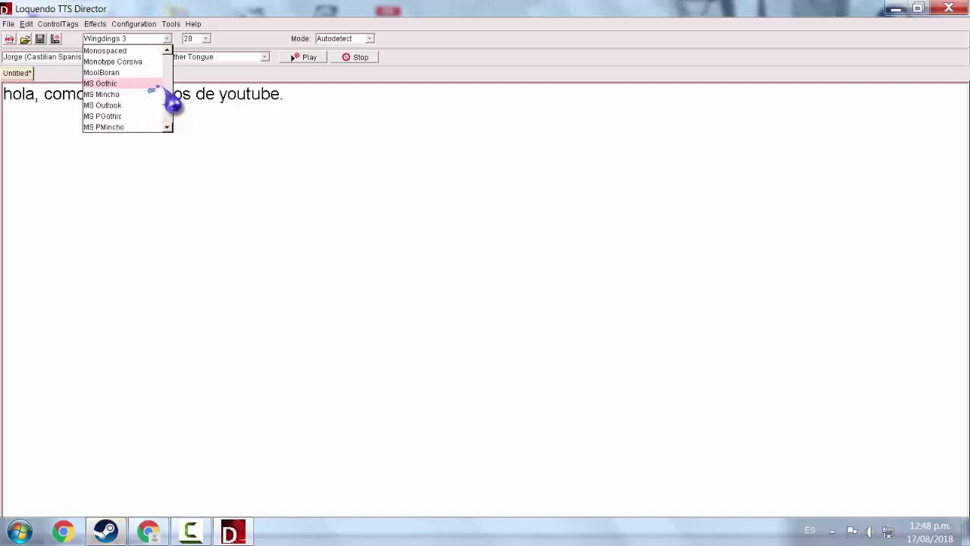
scroll(155, 91, "up", 10)
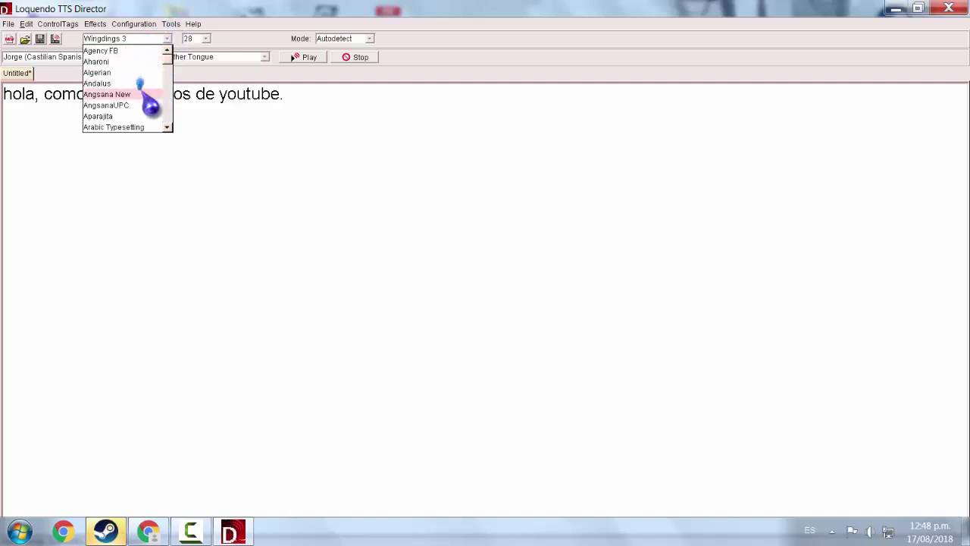
scroll(140, 106, "down", 2)
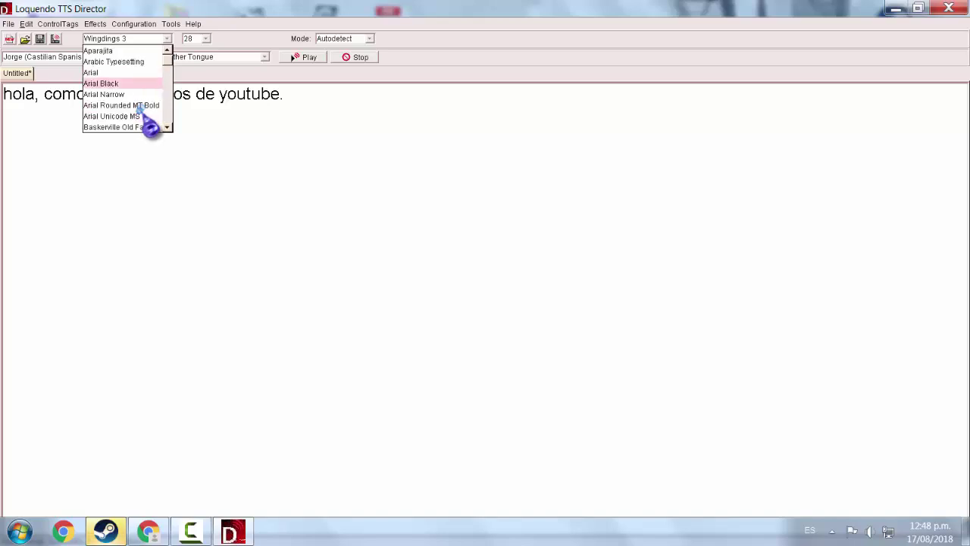
left_click(144, 72)
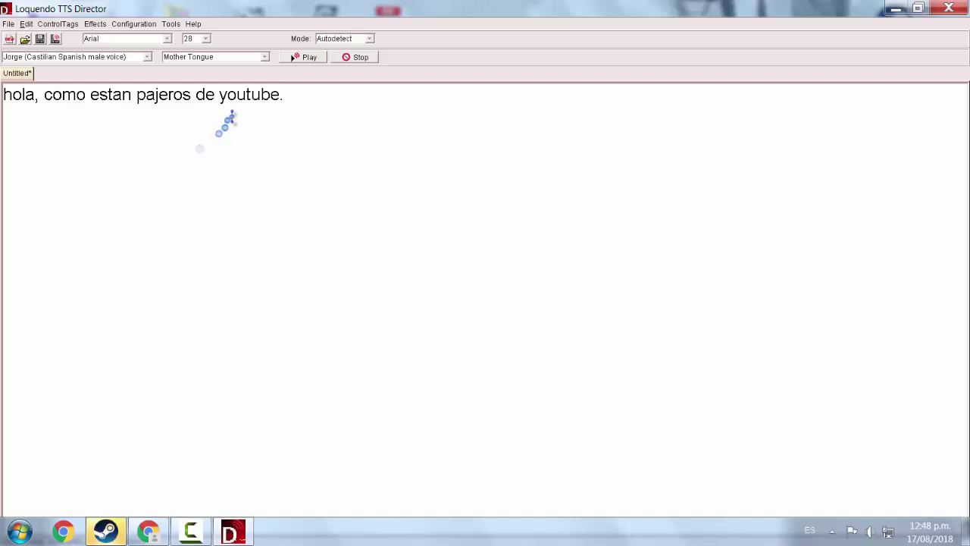
left_click(276, 92)
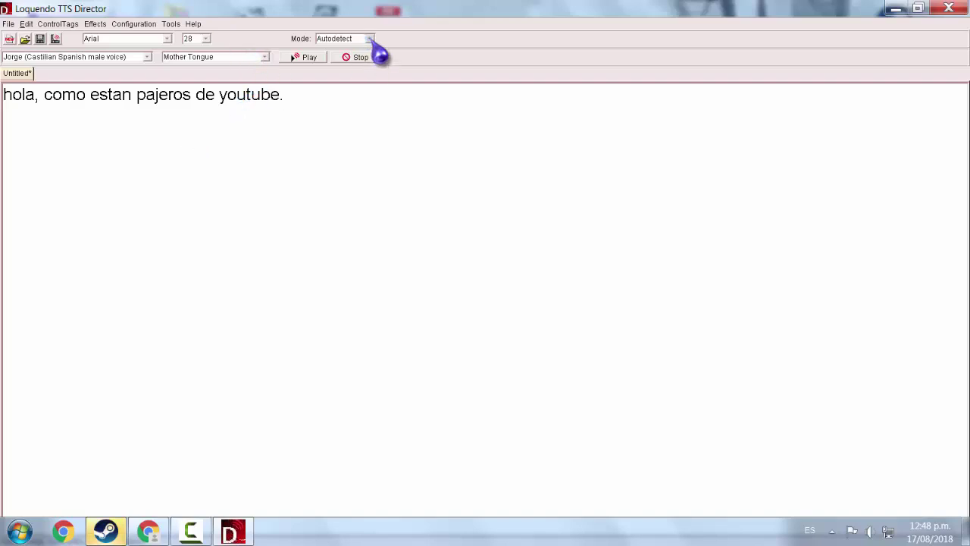
- Look through the available text modes and keep Autodetect
left_click(369, 38)
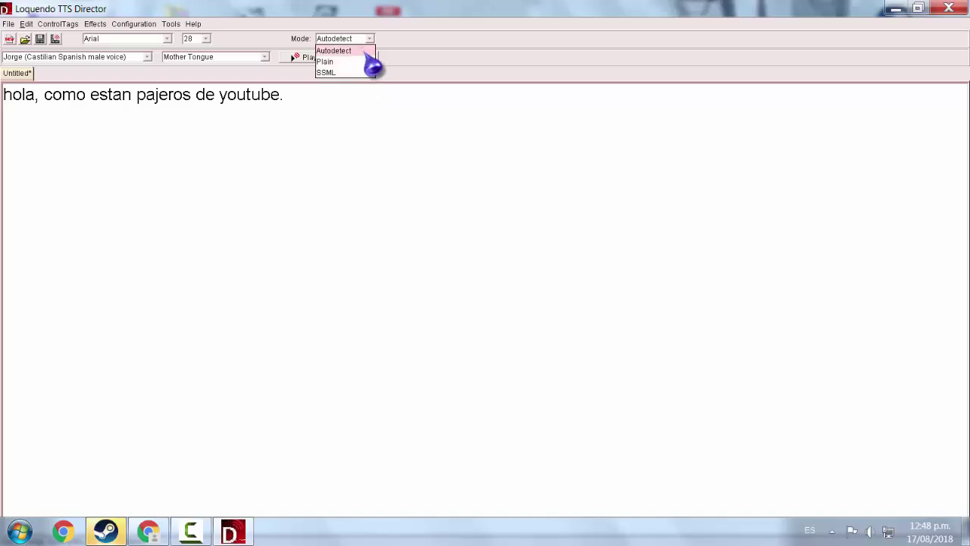
left_click(364, 52)
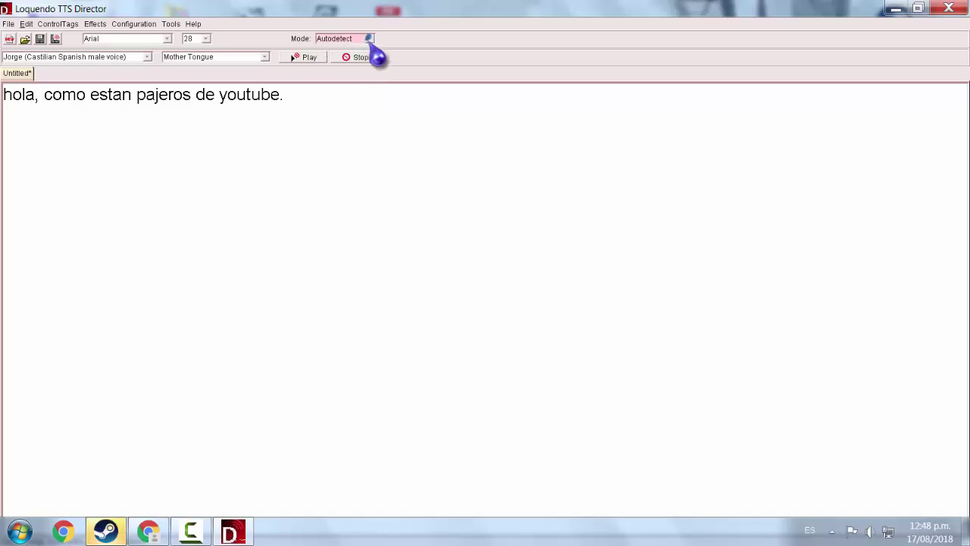
left_click(280, 89)
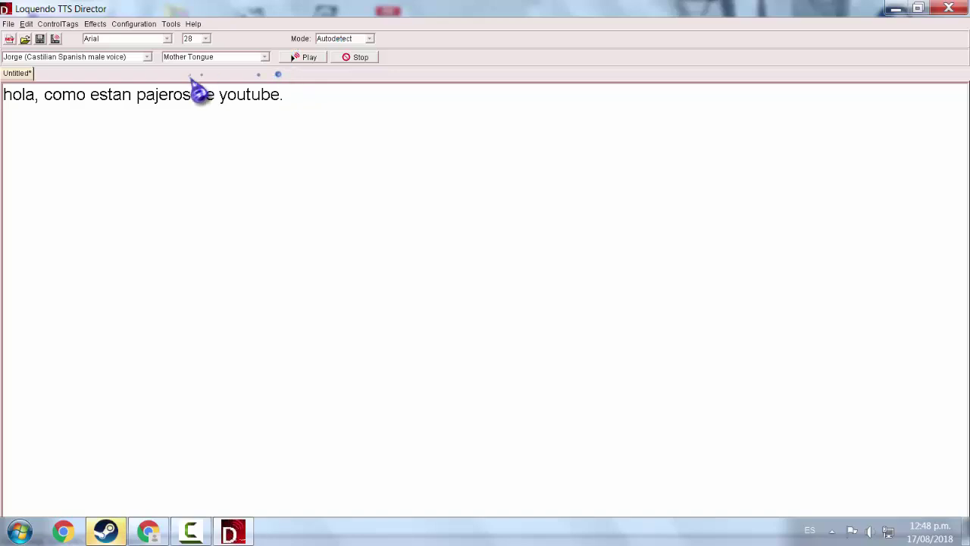
- Try SpanishAm and SpanishCl as the language for the current voice
left_click(263, 57)
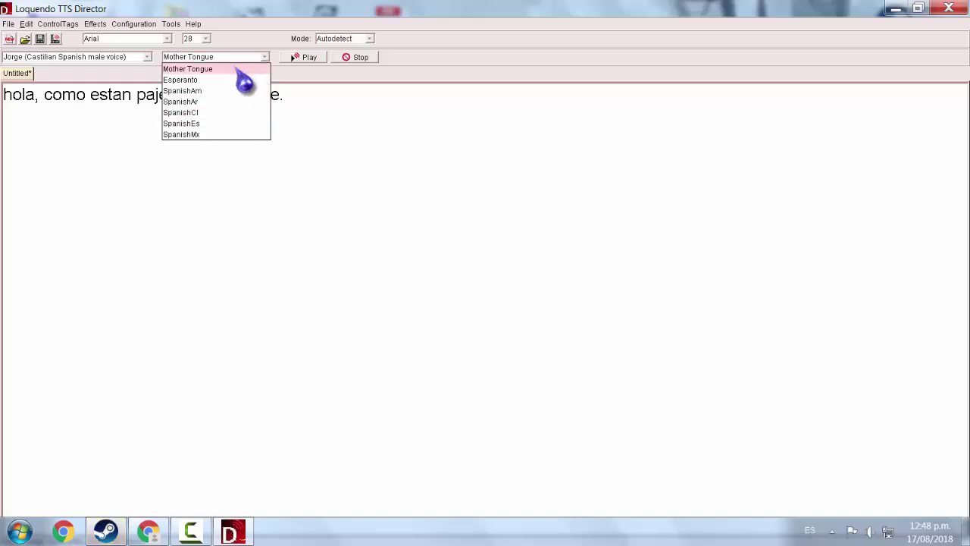
left_click(236, 70)
left_click(254, 58)
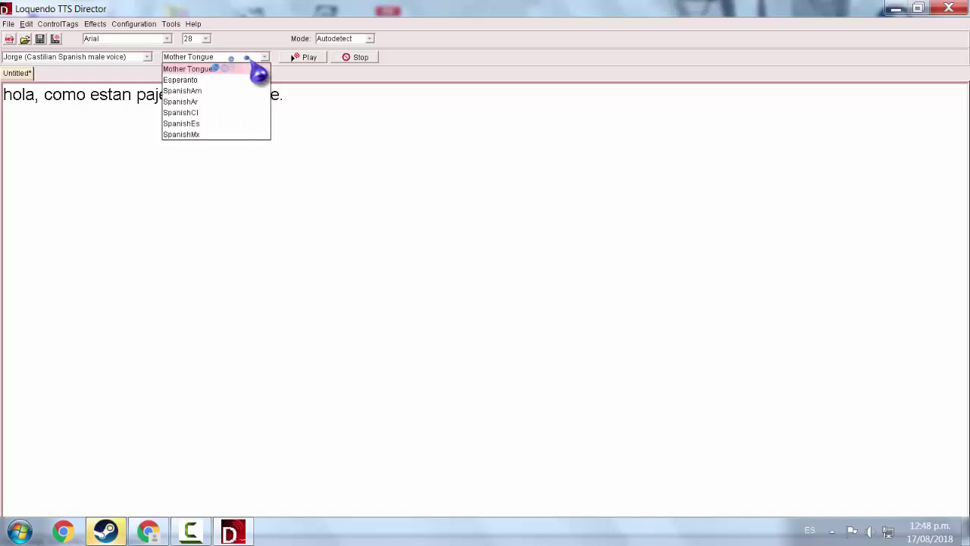
left_click(227, 90)
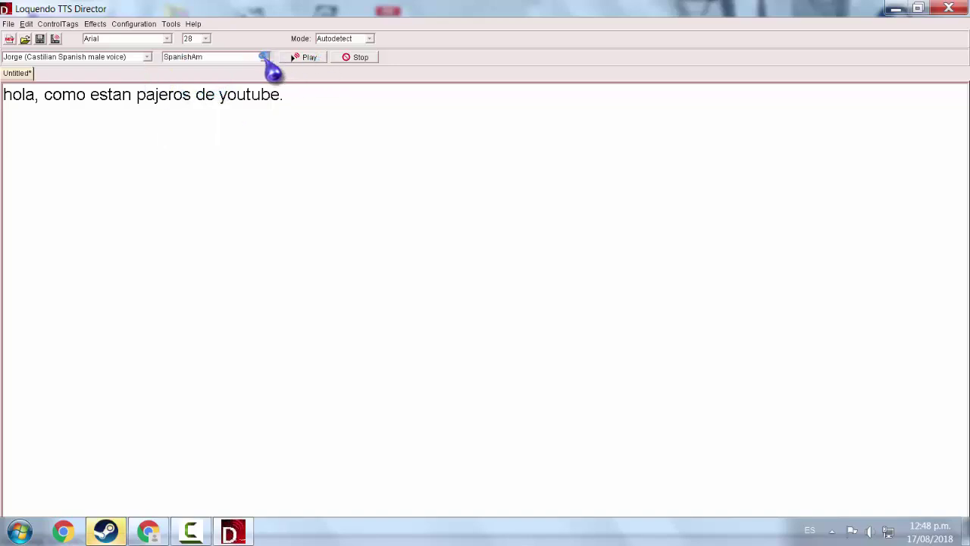
left_click(266, 57)
left_click(227, 110)
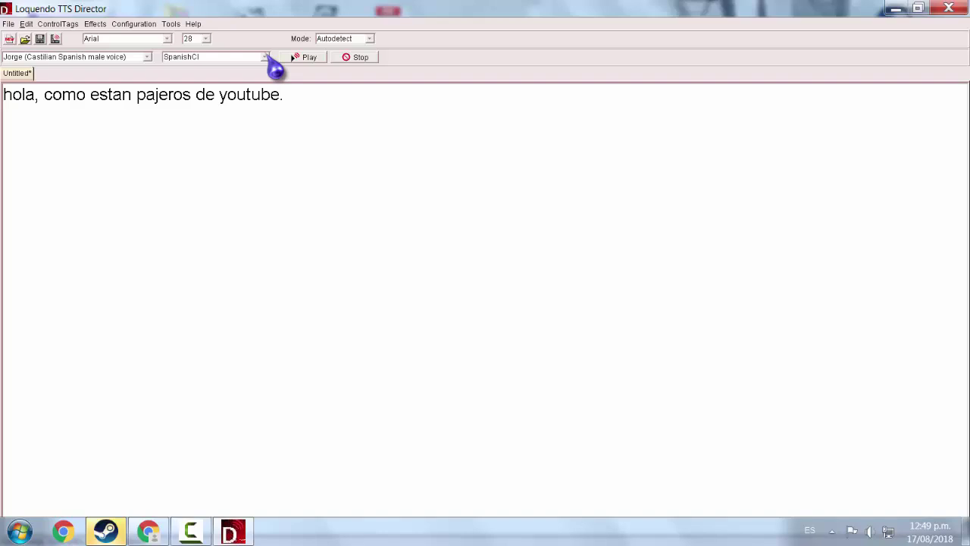
- Play the sentence with the SpanishMx language, and set the language back to Mother Tongue
left_click(266, 58)
left_click(199, 134)
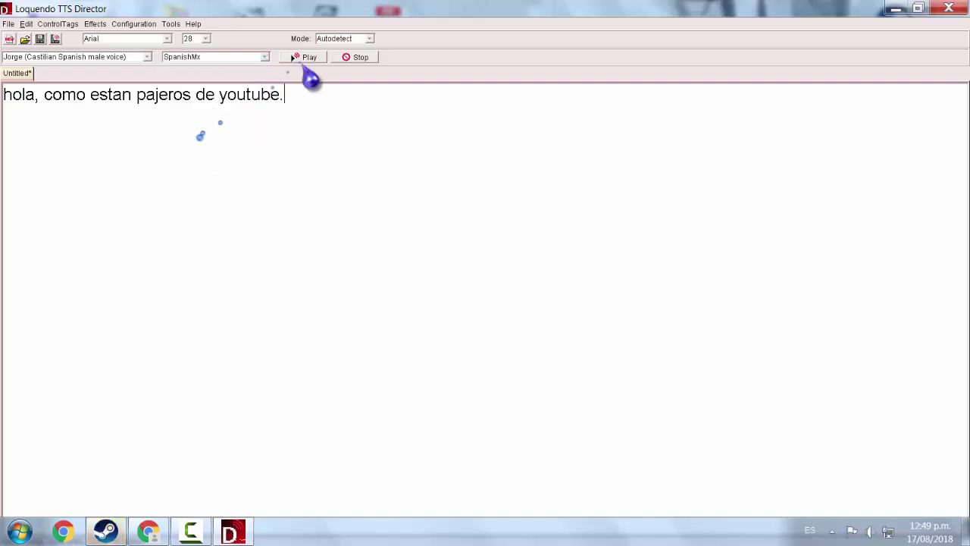
left_click(303, 60)
left_click(266, 58)
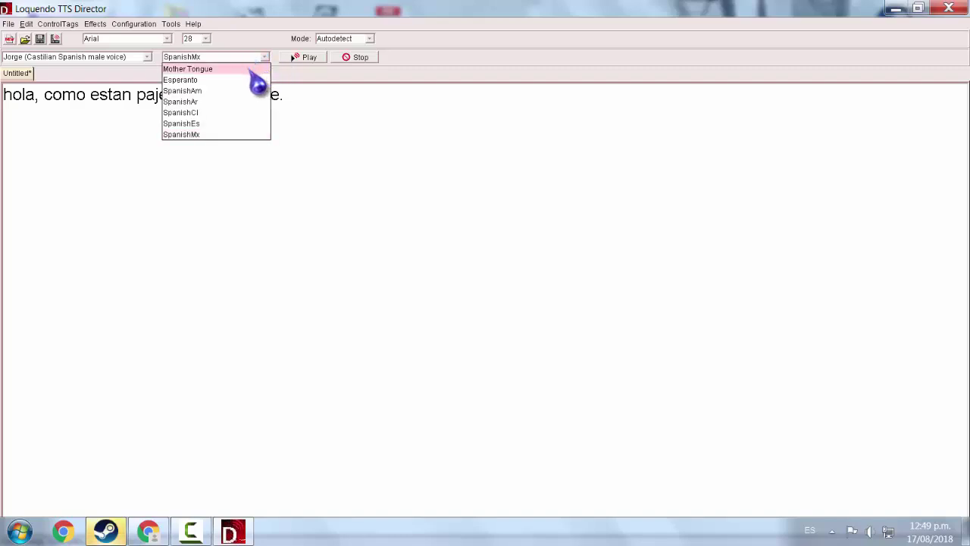
left_click(255, 69)
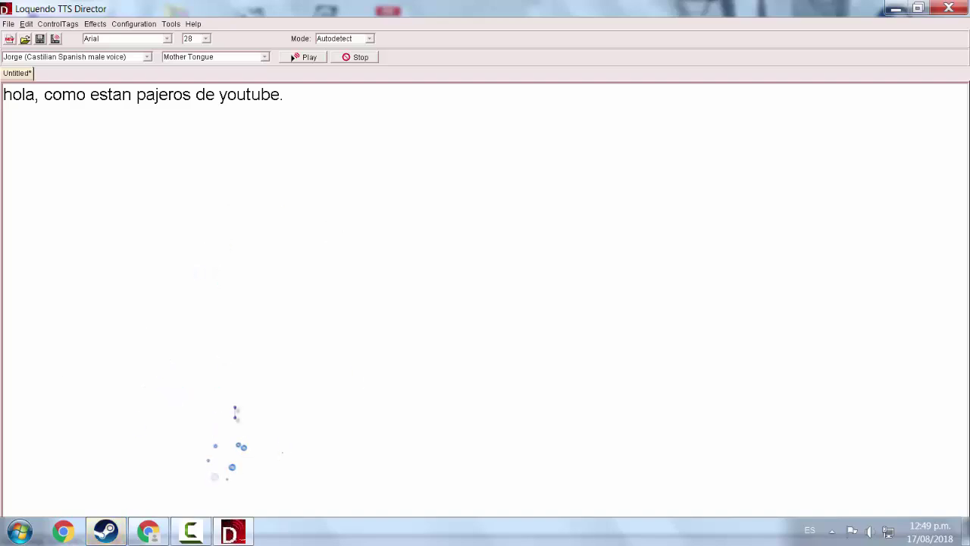
- Replace the existing sentence with "mierda, me e quedado dormido."
key("BackSpace")
key("BackSpace")
key("BackSpace")
key("BackSpace")
key("BackSpace")
key("BackSpace")
key("BackSpace")
key("BackSpace")
key("BackSpace")
key("BackSpace")
key("BackSpace")
key("BackSpace")
key("BackSpace")
key("BackSpace")
key("BackSpace")
key("BackSpace")
key("BackSpace")
key("BackSpace")
key("BackSpace")
key("BackSpace")
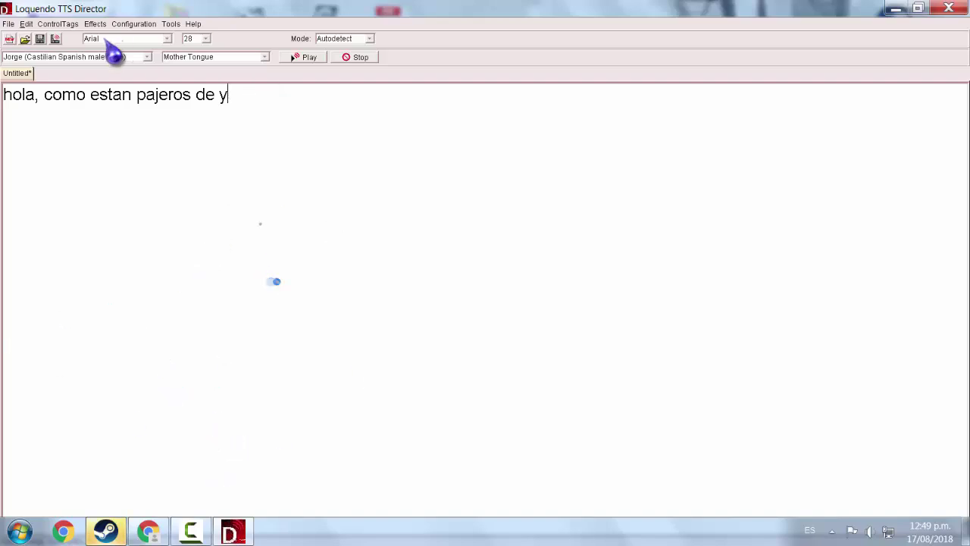
type("mierda, me e quedado dormido.")
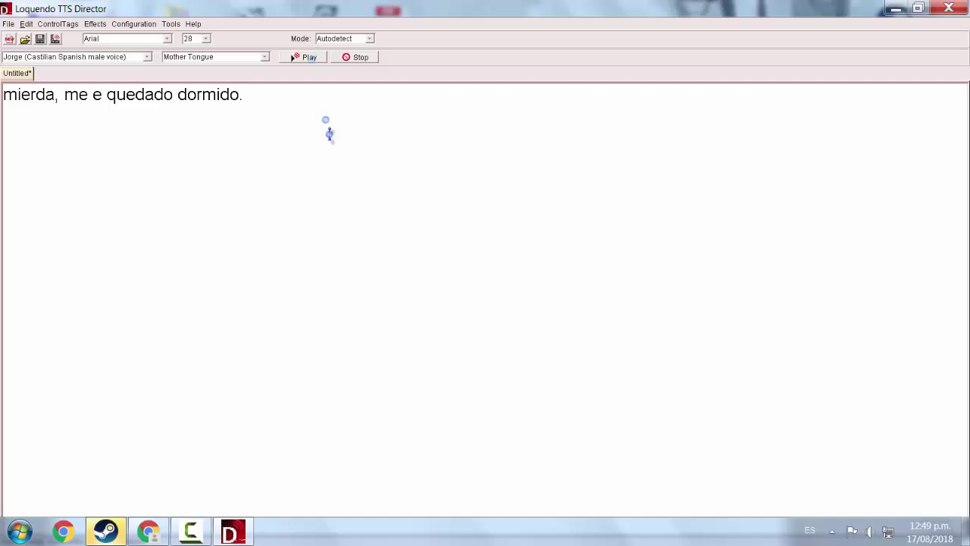
- Change the voice for the new sentence to Diego (Argentine Spanish male voice)
left_click(146, 57)
left_click(79, 88)
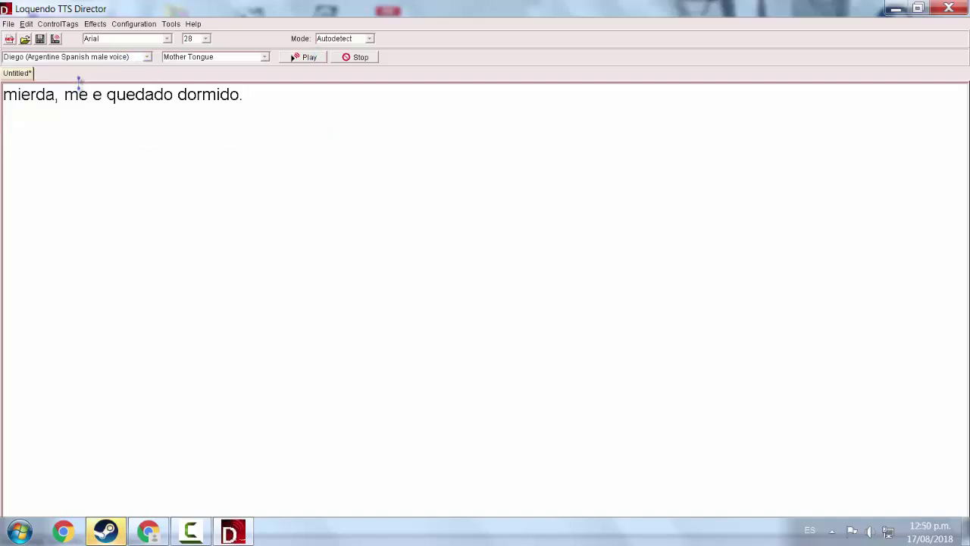
left_click(55, 39)
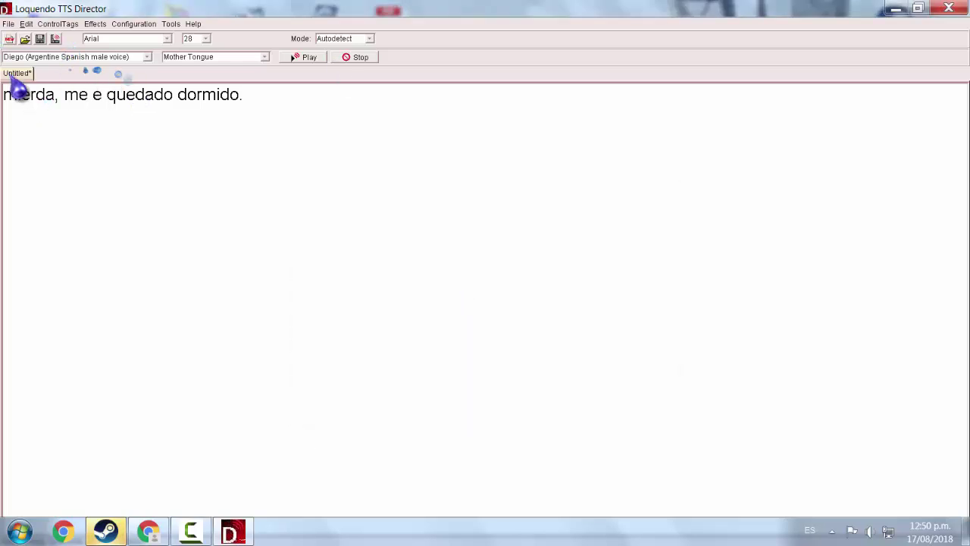
left_click(10, 38)
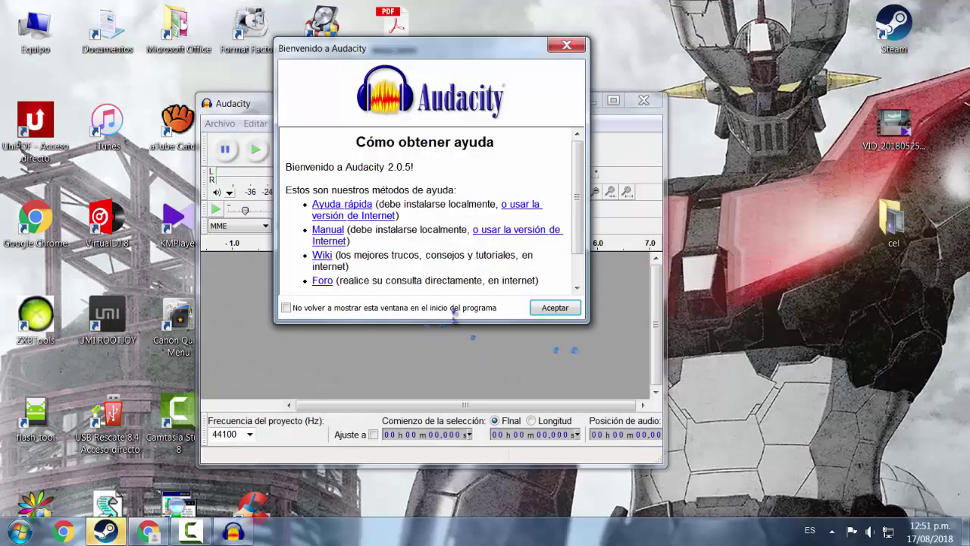
- Dismiss the Audacity welcome window
left_click(565, 48)
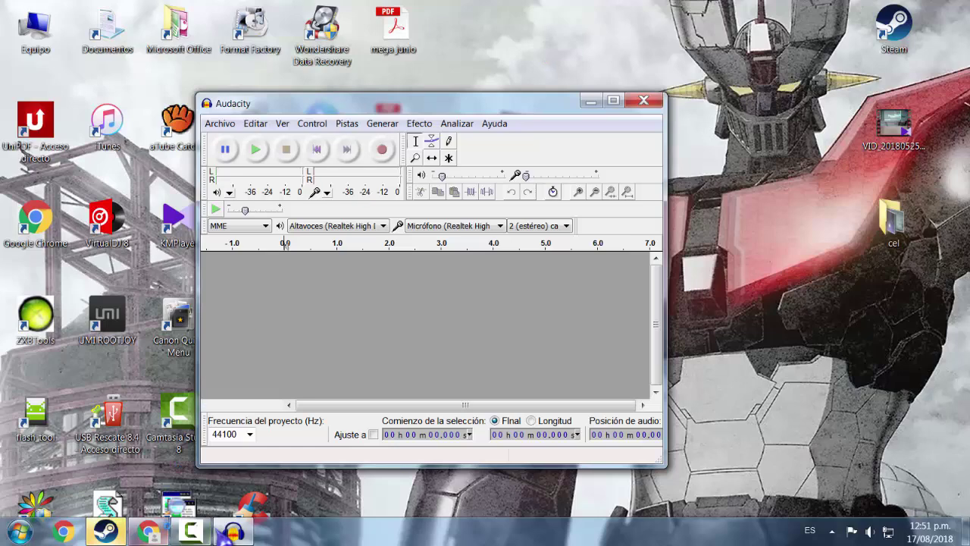
- Send the message "XD" in the Steam chat and minimize the chat window
left_click(114, 532)
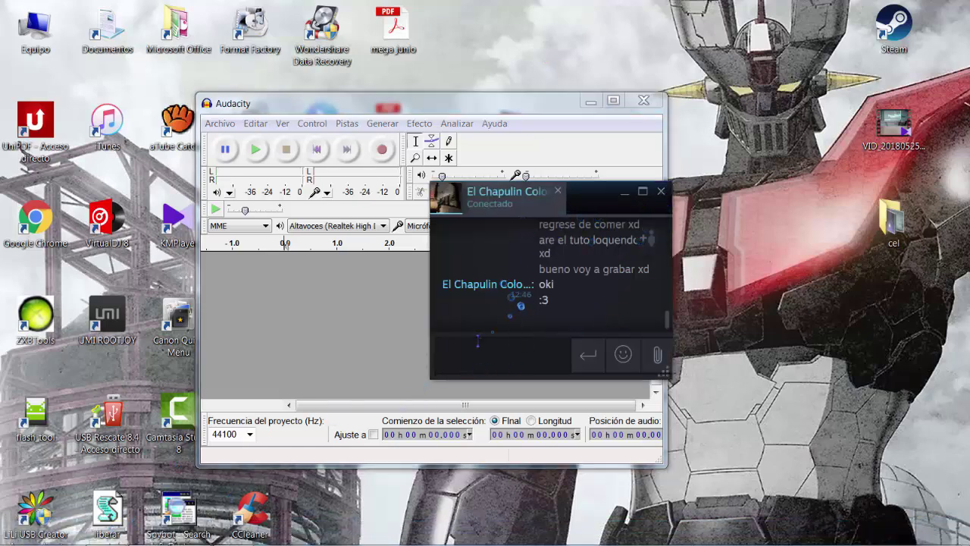
type("XD")
key("Return")
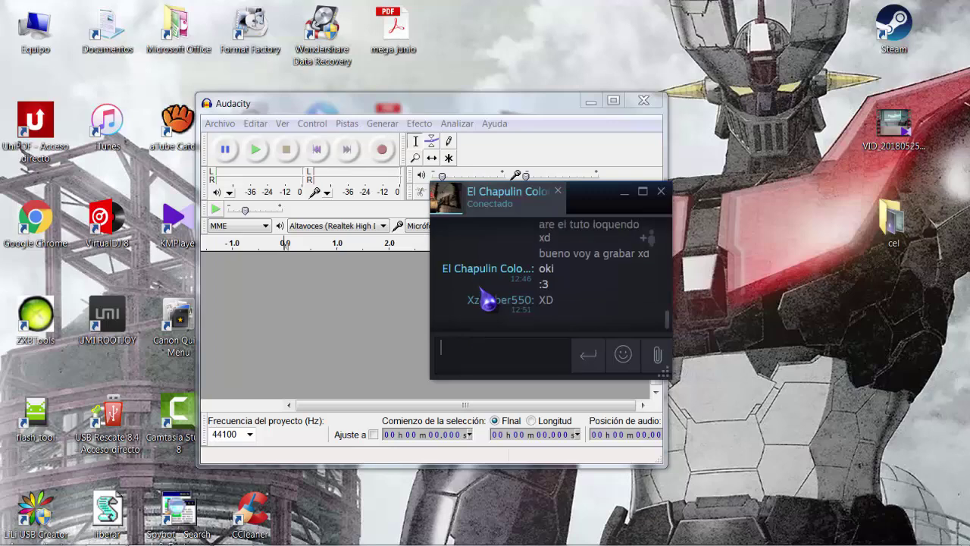
left_click(624, 192)
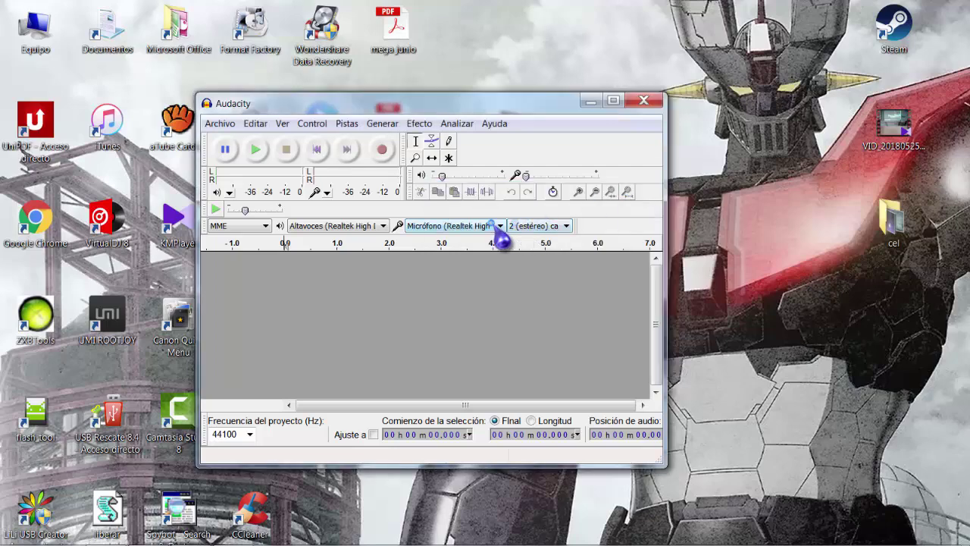
- Start an audio file import in Audacity and browse to Disco local (C:)
left_click(219, 123)
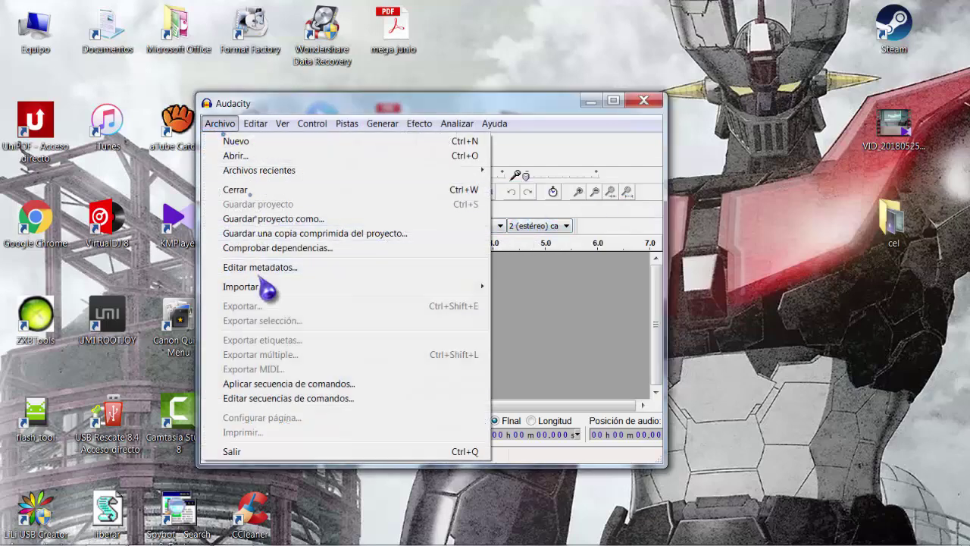
mouse_move(267, 288)
left_click(535, 302)
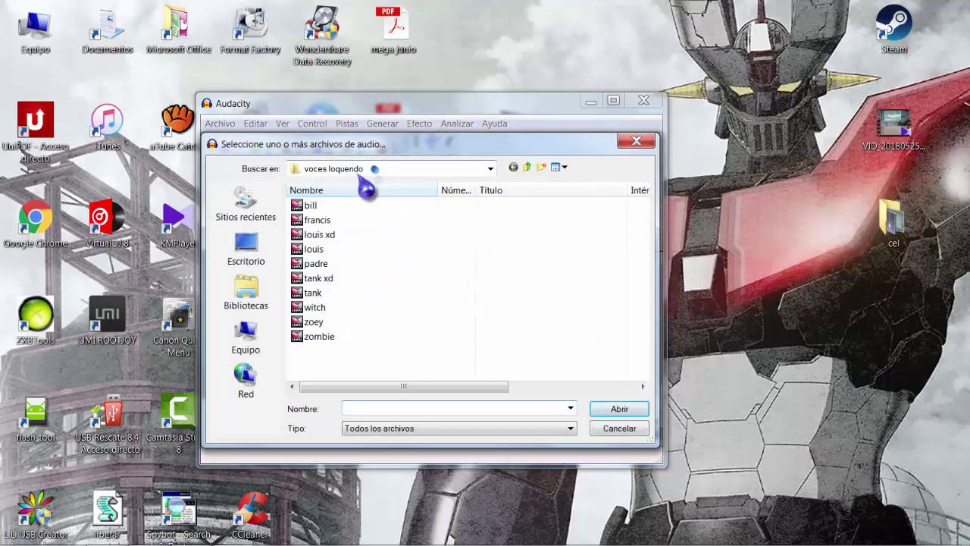
left_click(276, 352)
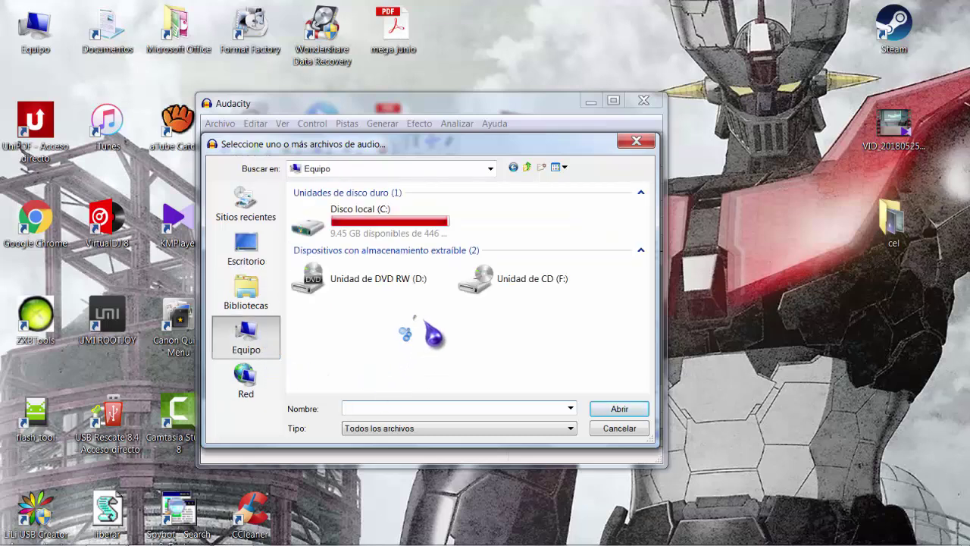
double_click(390, 224)
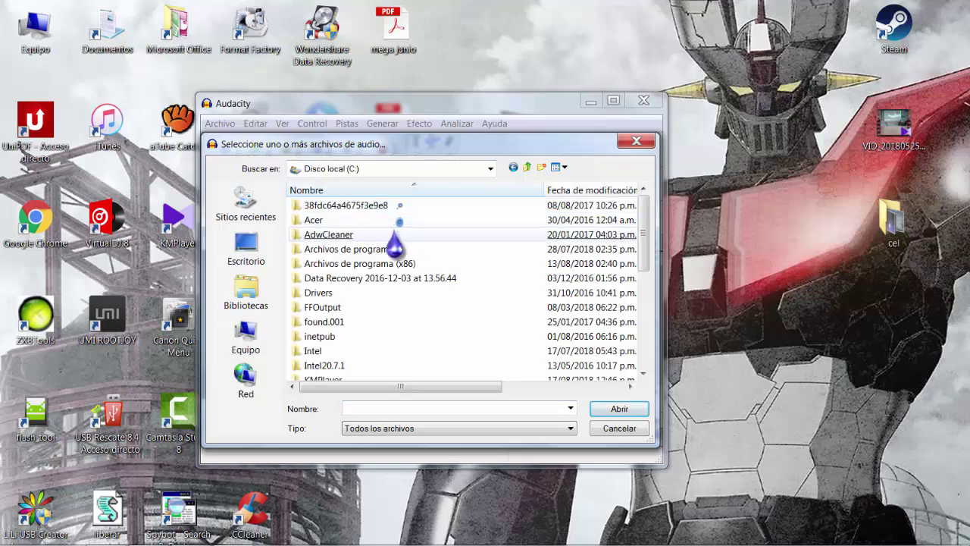
- Browse into the Usuarios folder and its MYM user folder to locate the audio file for import
scroll(394, 250, "down", 5)
scroll(398, 276, "up", 2)
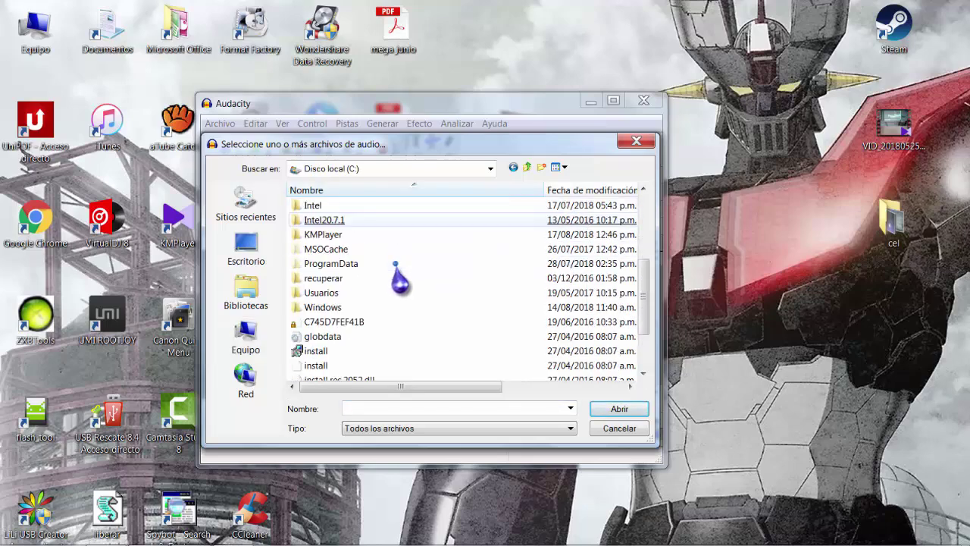
left_click(362, 292)
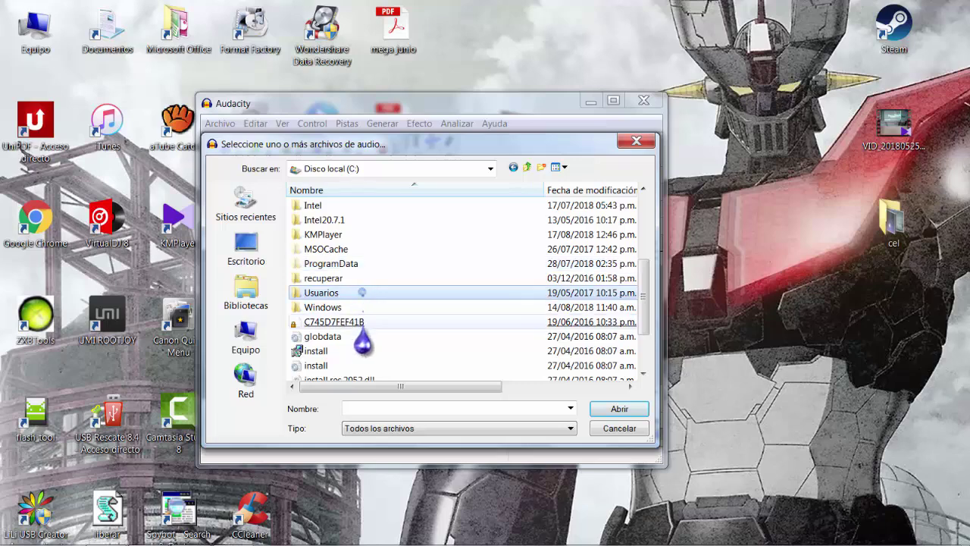
double_click(363, 292)
double_click(369, 263)
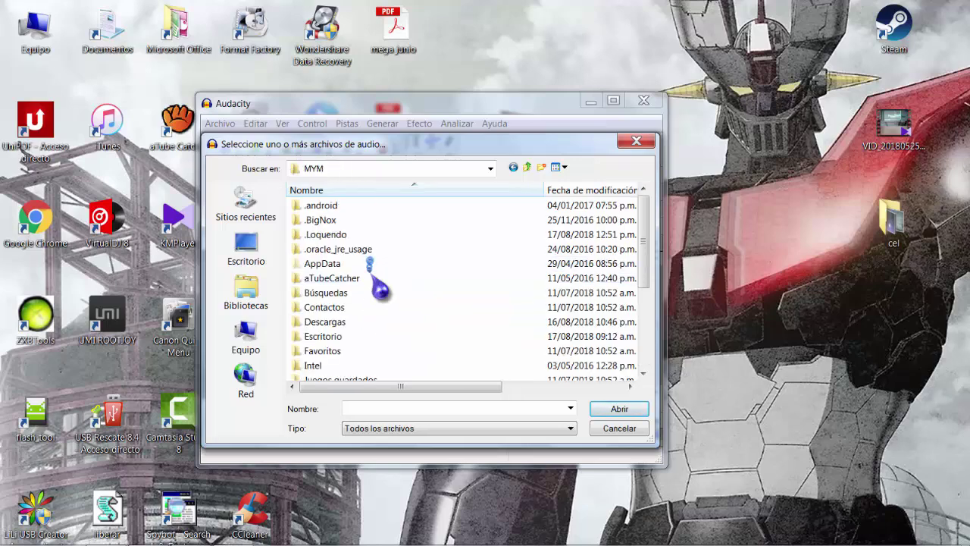
- Browse through Escritorio and Documentos in the import dialog and open the folder named with a surname
left_click(347, 336)
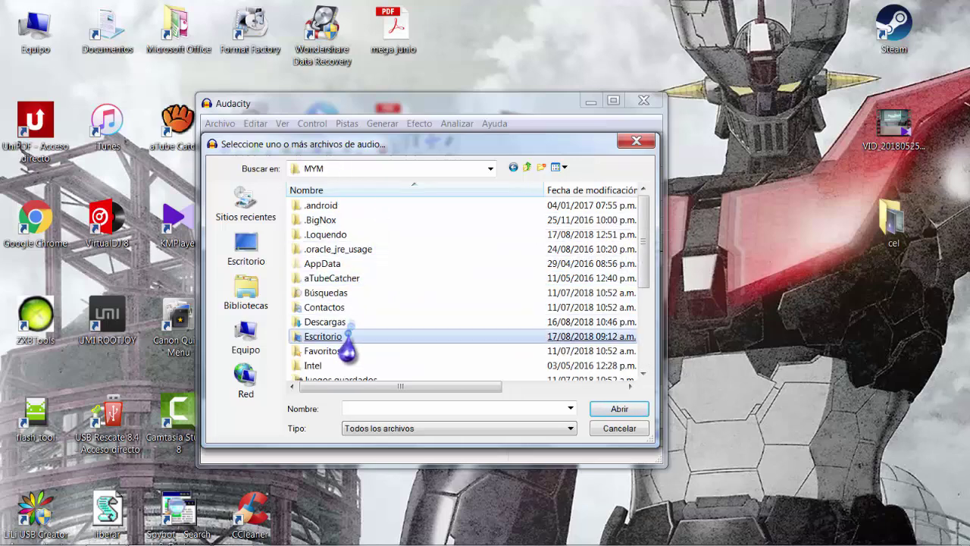
double_click(347, 335)
left_click(485, 348)
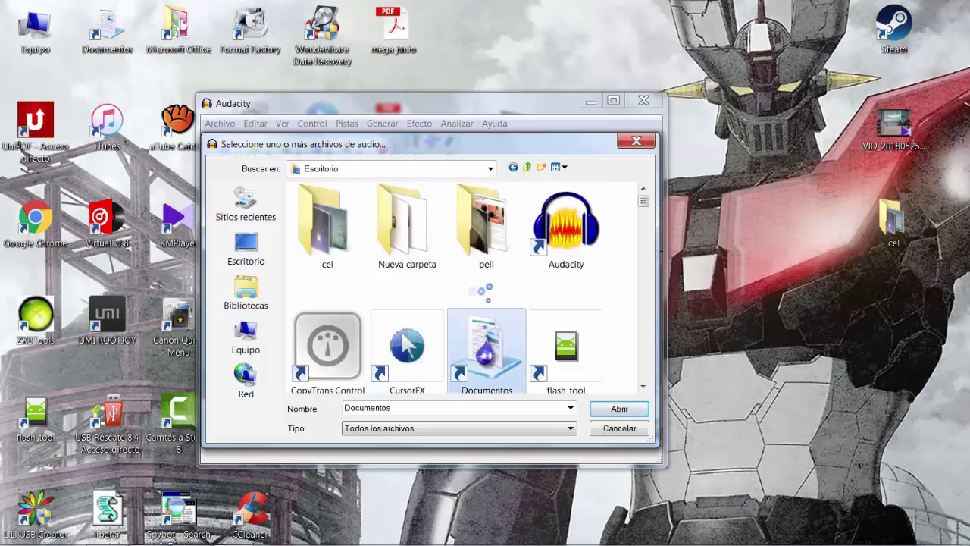
double_click(485, 349)
scroll(394, 295, "down", 5)
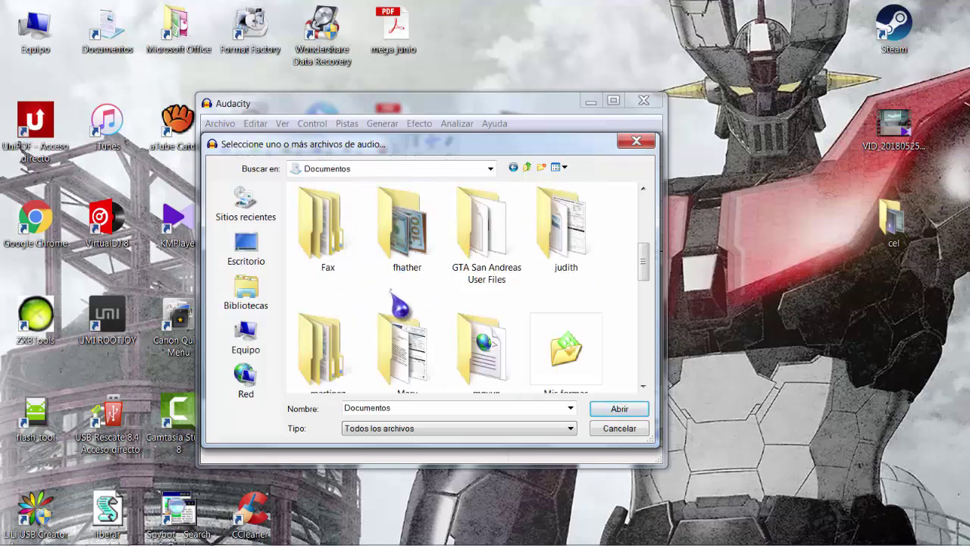
scroll(390, 292, "down", 3)
double_click(328, 227)
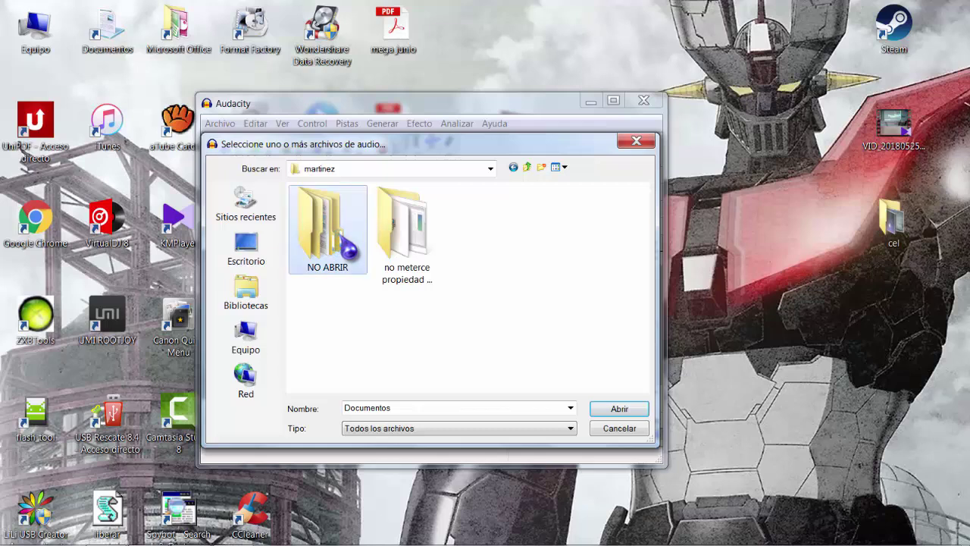
- Browse through the nested folders NO ABRIR, "si lo siges abriendo te pateare el TRACERO" and "si eres un pelotudo" into "abre esta carpeta"
double_click(334, 243)
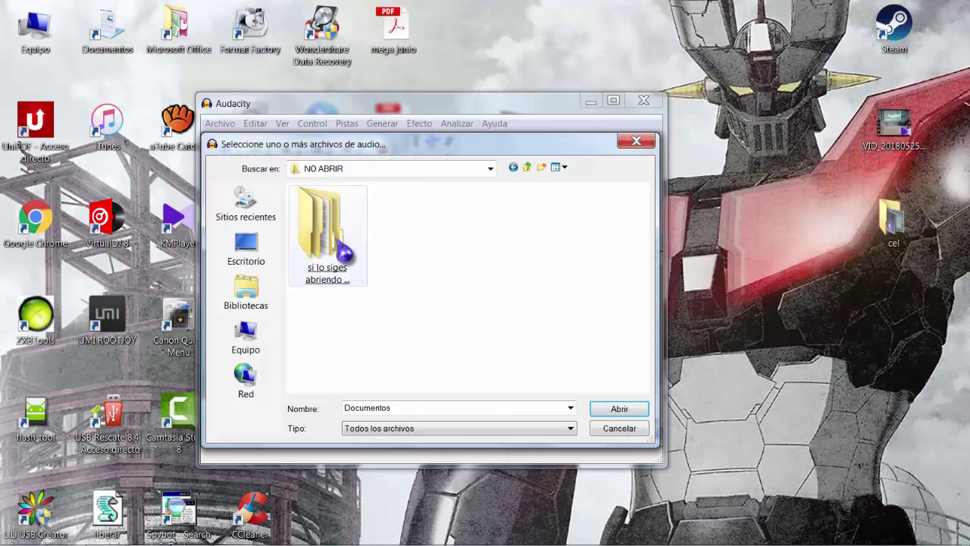
double_click(328, 243)
double_click(337, 268)
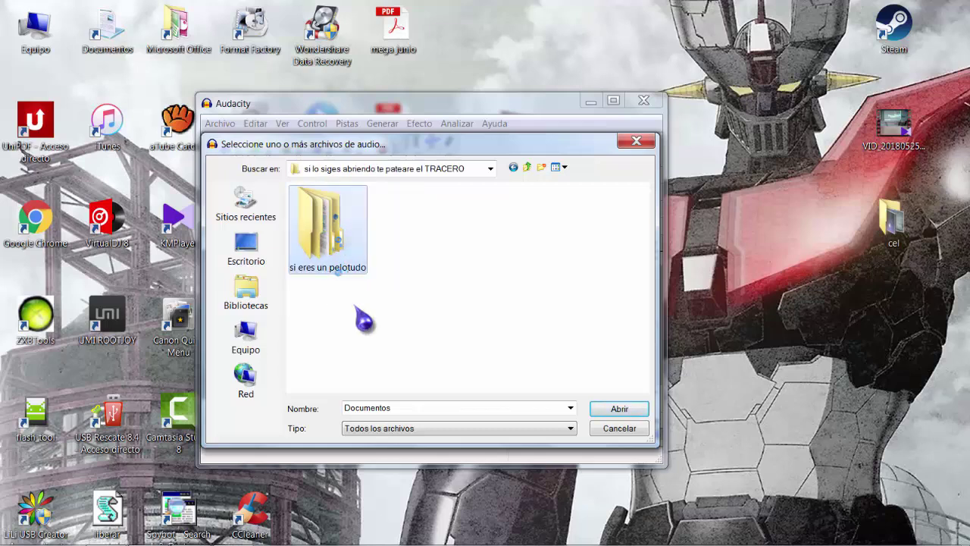
double_click(334, 265)
double_click(333, 271)
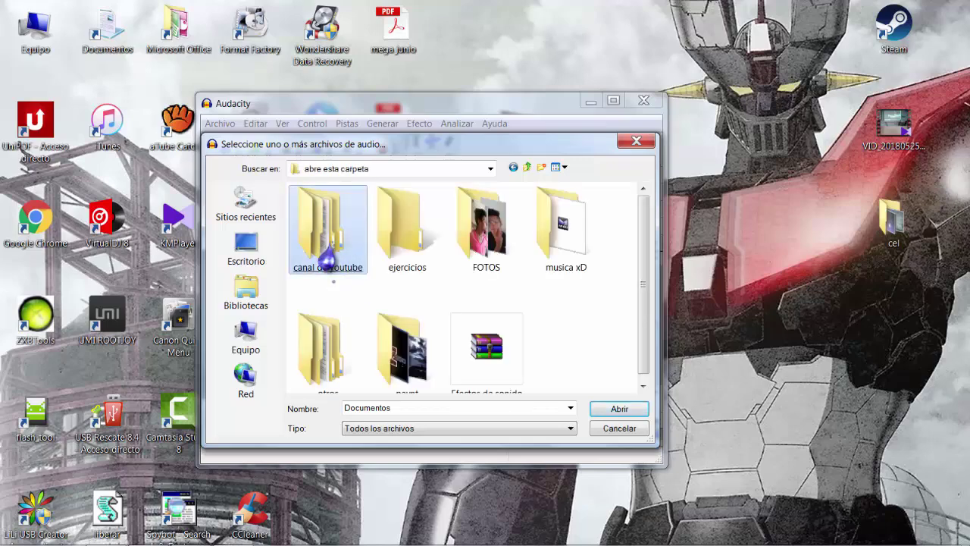
- Open the canal de youtube folder and browse through ediciones loquendo into voces loquendo
left_click(339, 270)
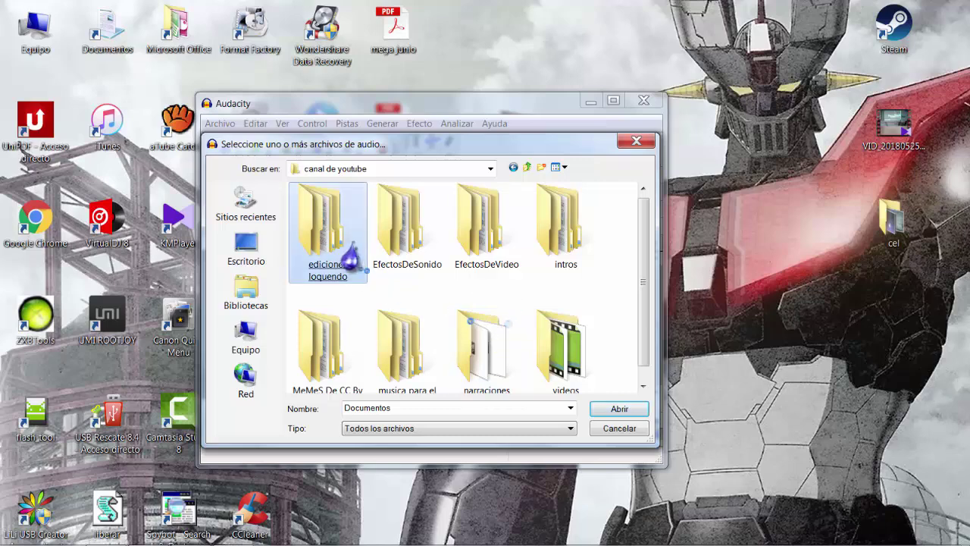
double_click(337, 269)
left_click(377, 270)
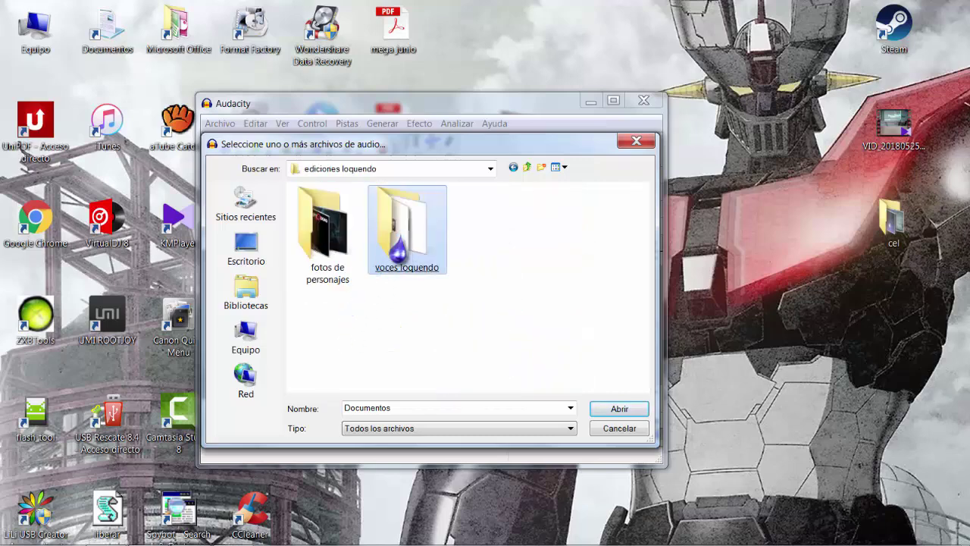
double_click(402, 249)
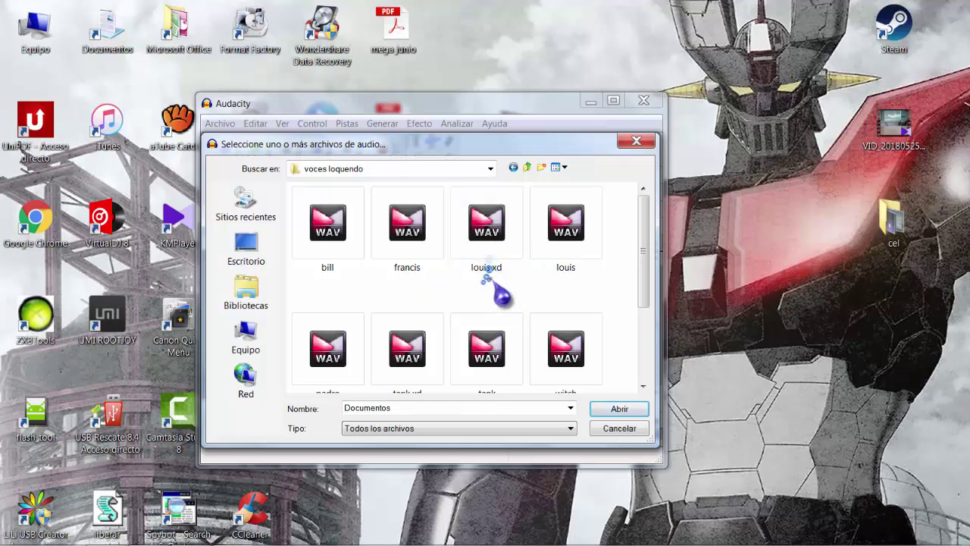
- Import the tank xd WAV file by making a copy before editing, and play it back
scroll(496, 288, "down", 2)
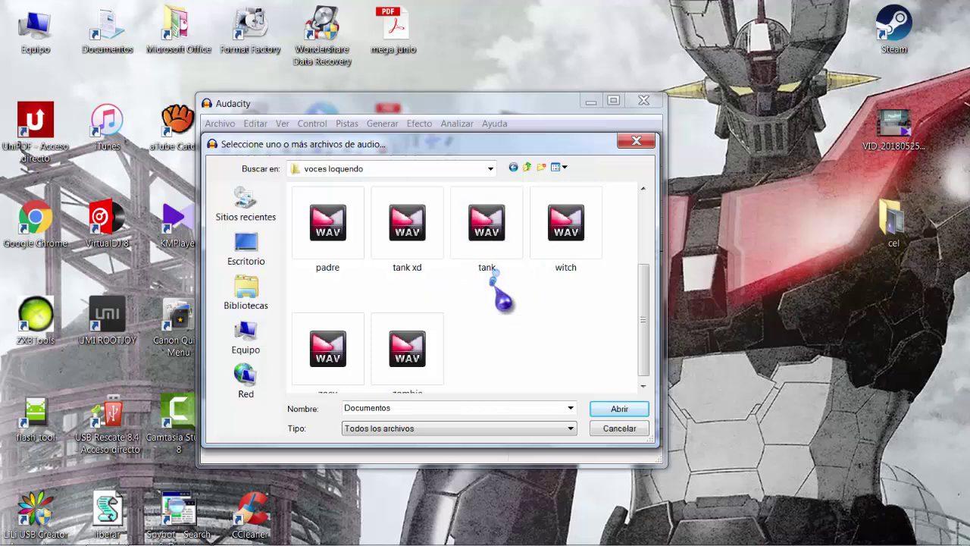
left_click(419, 261)
double_click(419, 262)
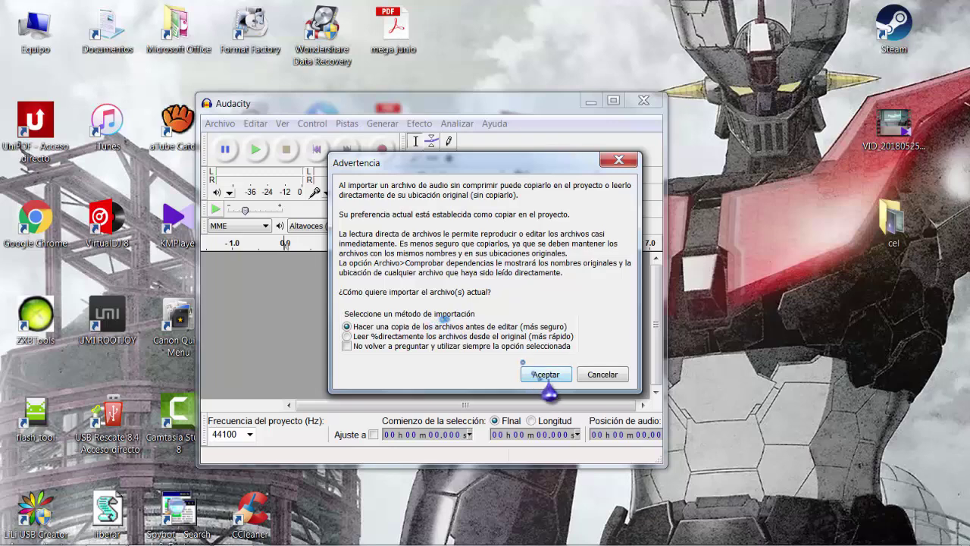
left_click(545, 374)
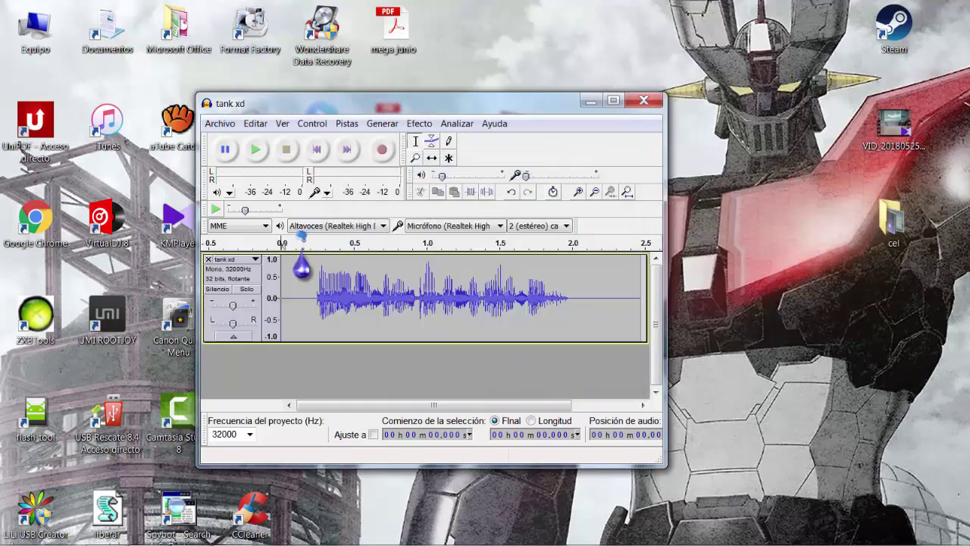
left_click(256, 150)
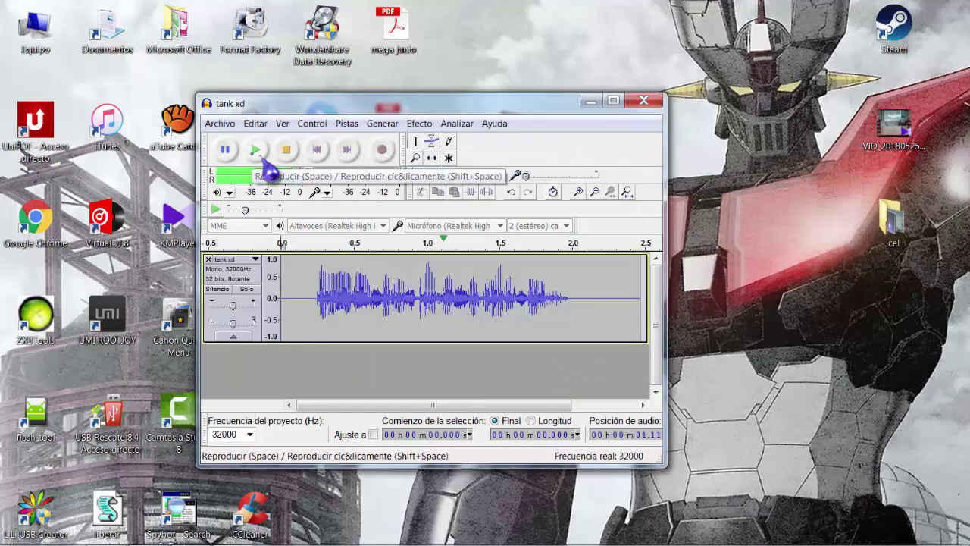
- Import the tank xd audio a second time as a copy on its own track and play both tracks together
left_click(219, 124)
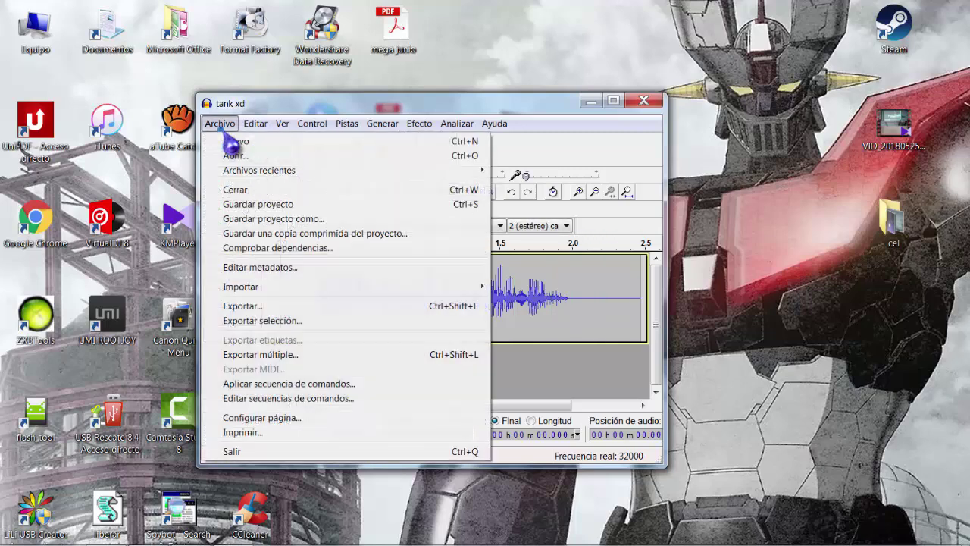
mouse_move(301, 287)
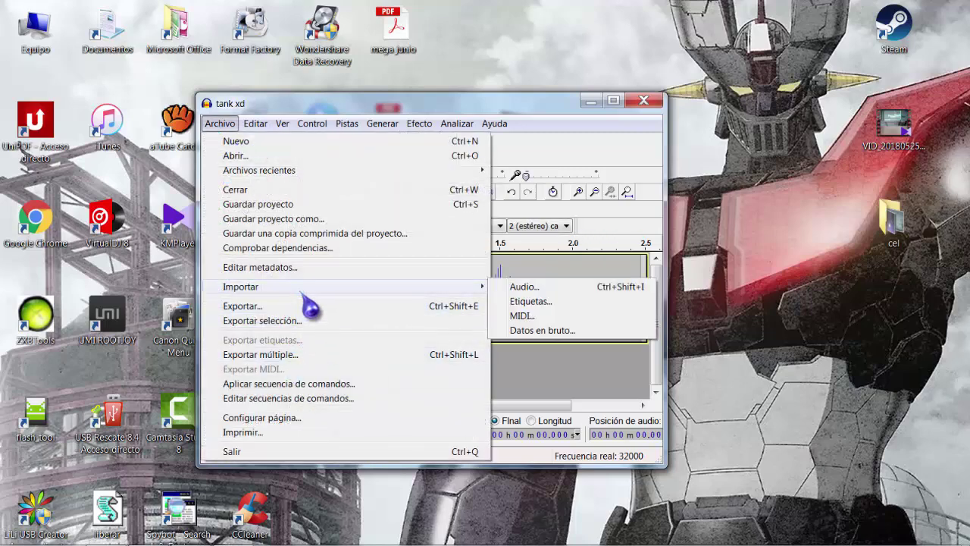
left_click(523, 288)
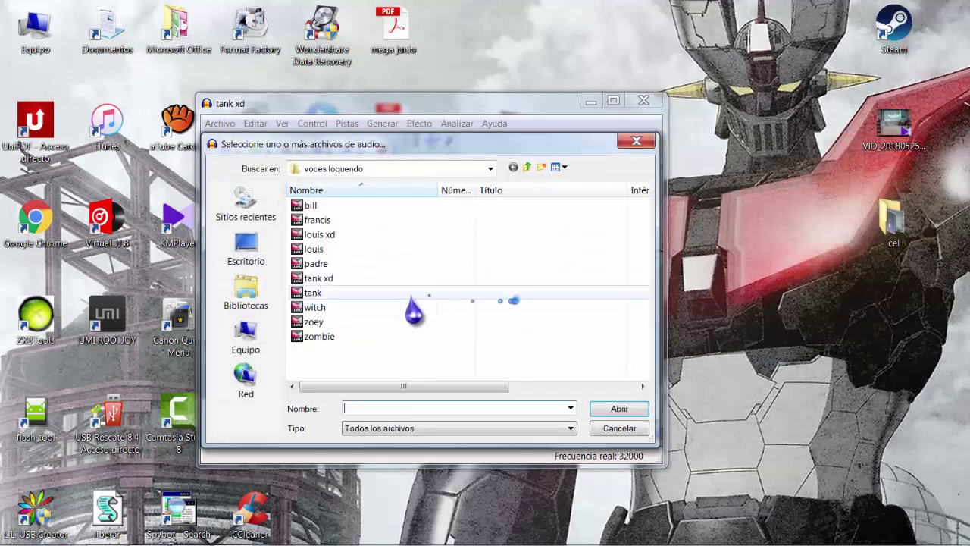
double_click(318, 278)
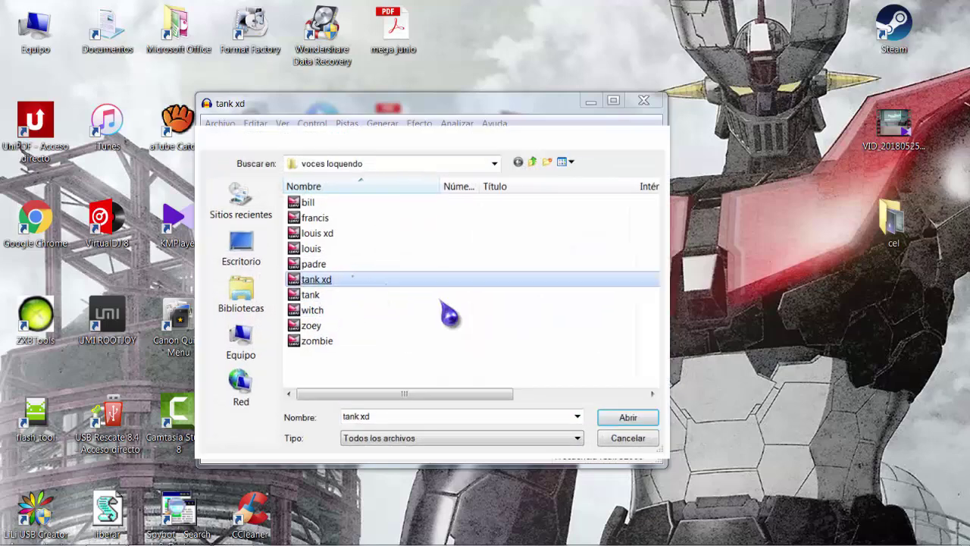
left_click(541, 376)
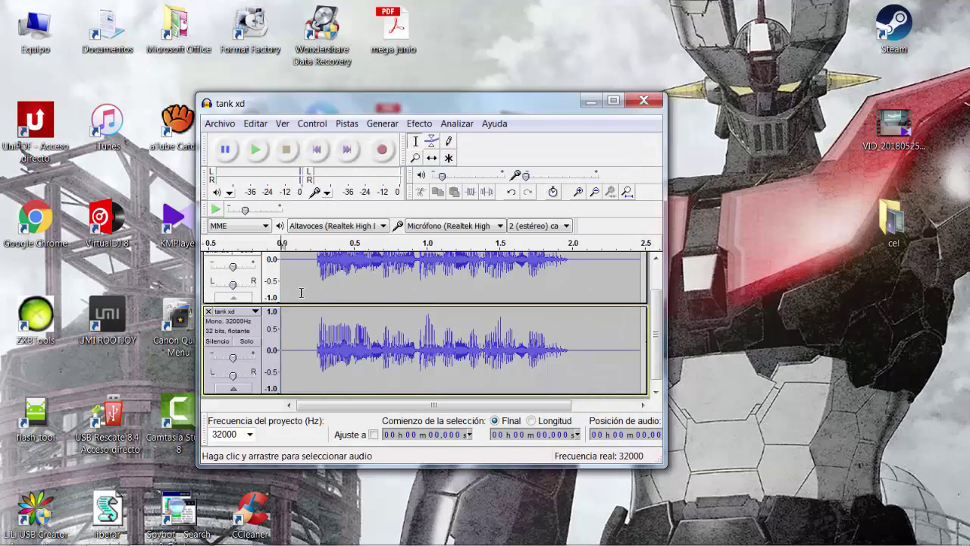
left_click(258, 150)
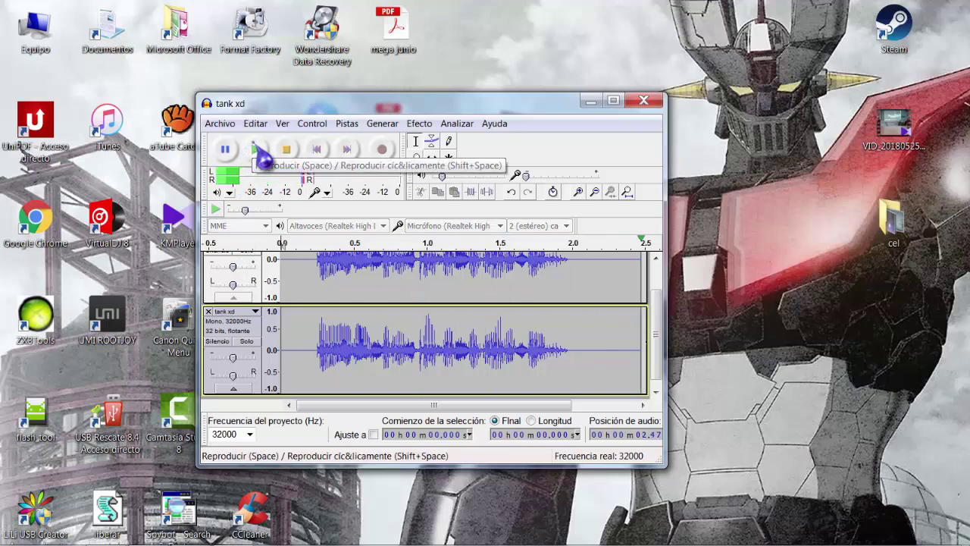
left_click(257, 150)
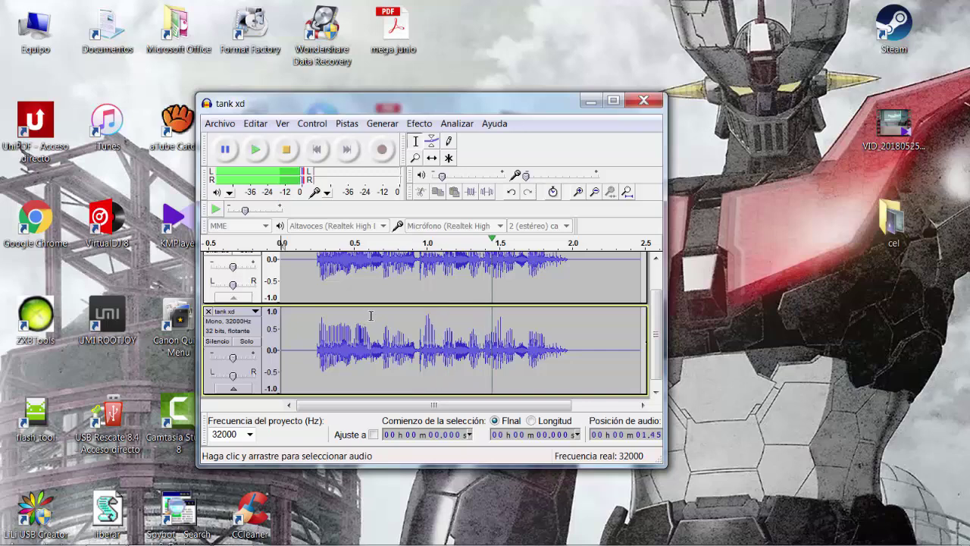
- Select the whole first tank xd track and apply Cambiar tono with a percent change of -29
scroll(371, 315, "up", 2)
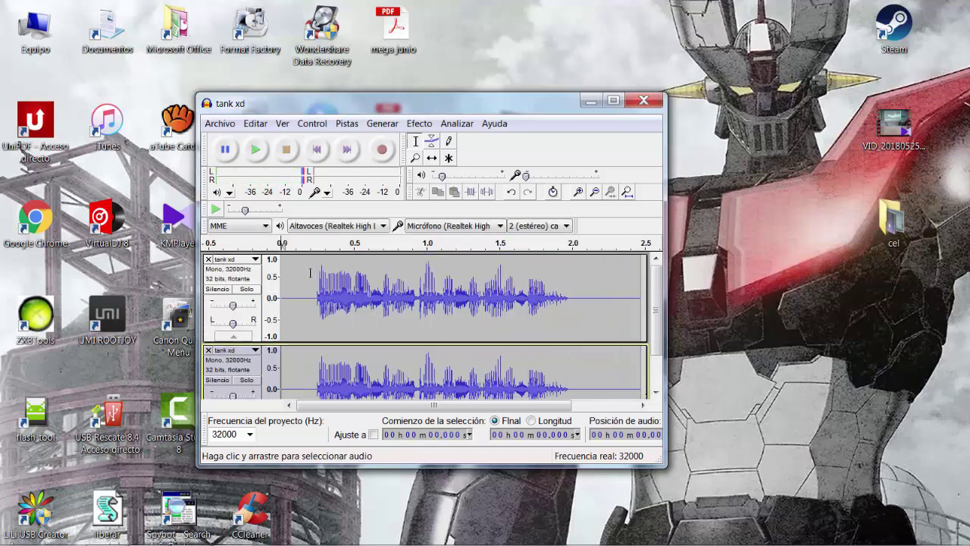
key("ctrl+a")
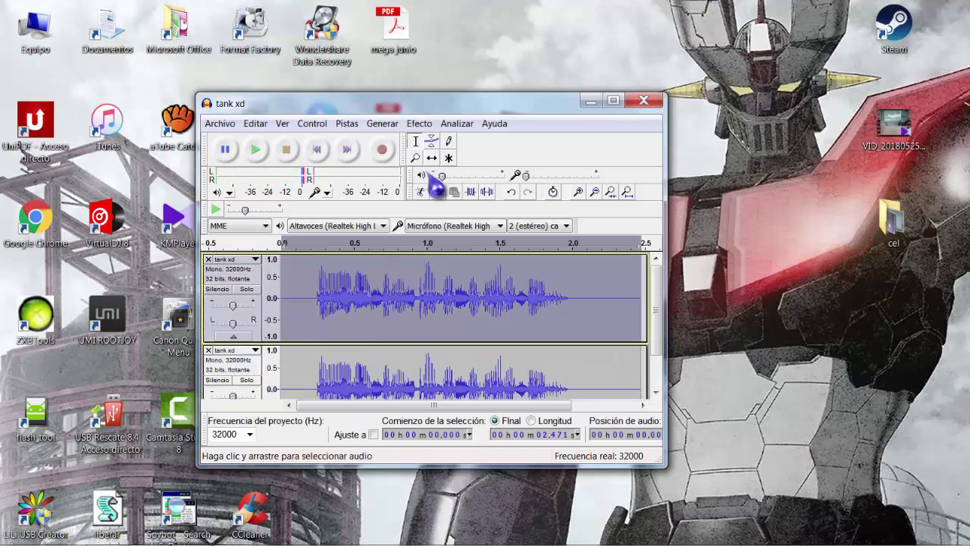
left_click(419, 123)
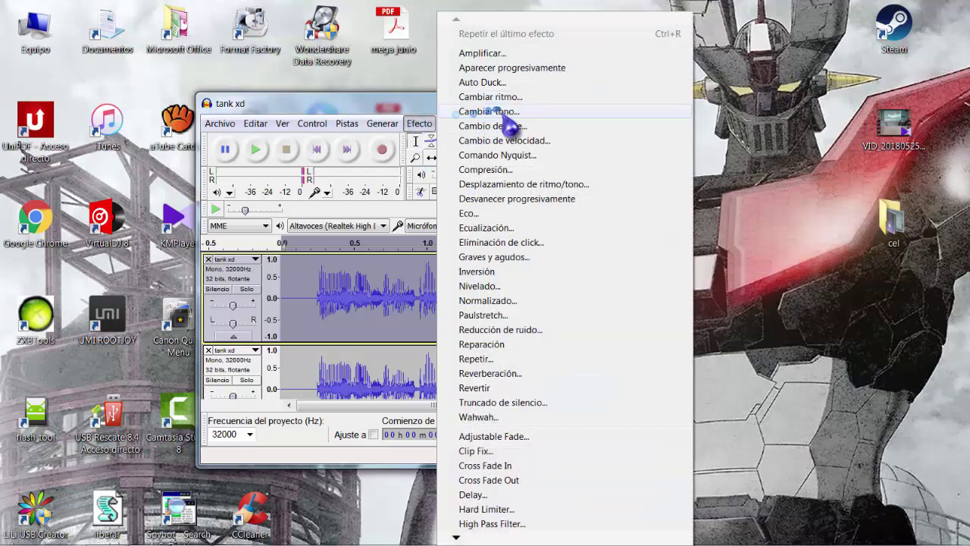
left_click(494, 111)
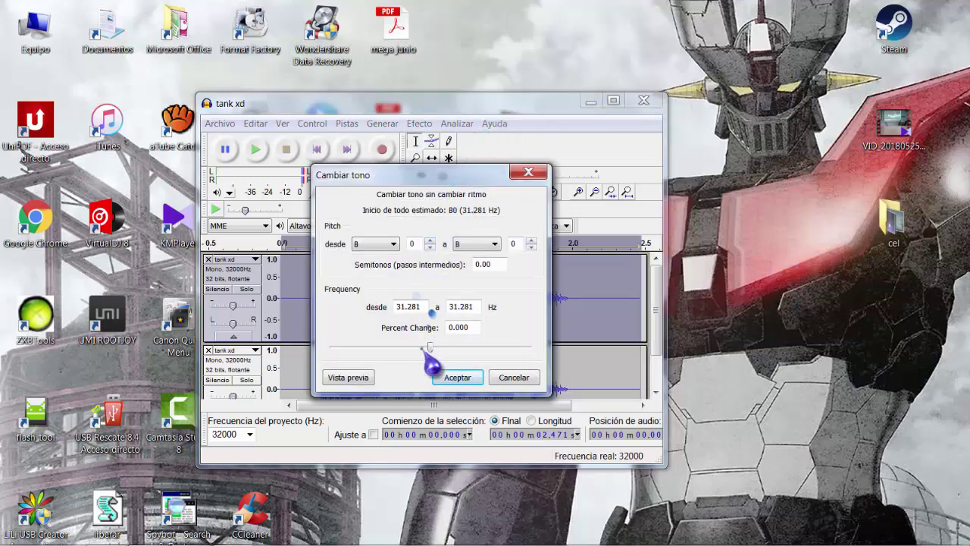
left_click_drag(429, 347, 404, 348)
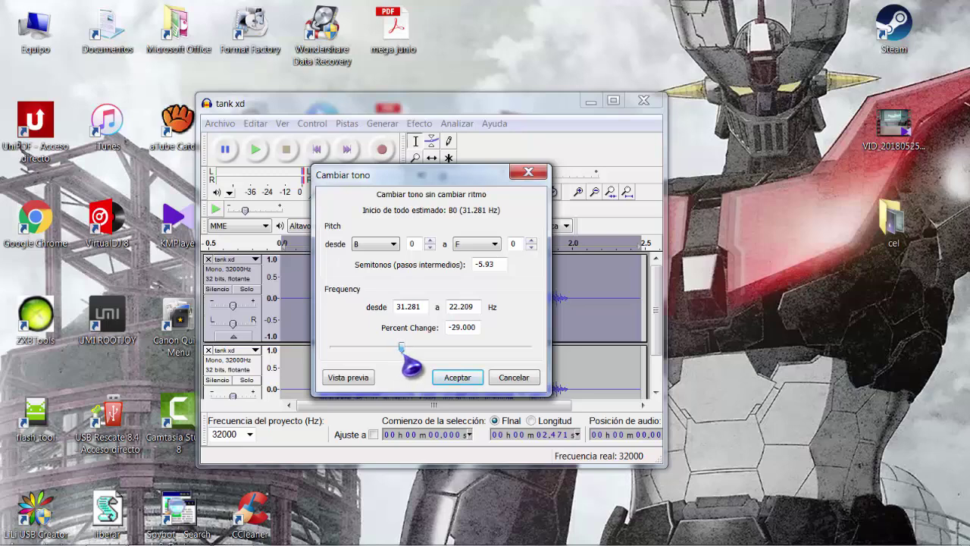
left_click(456, 377)
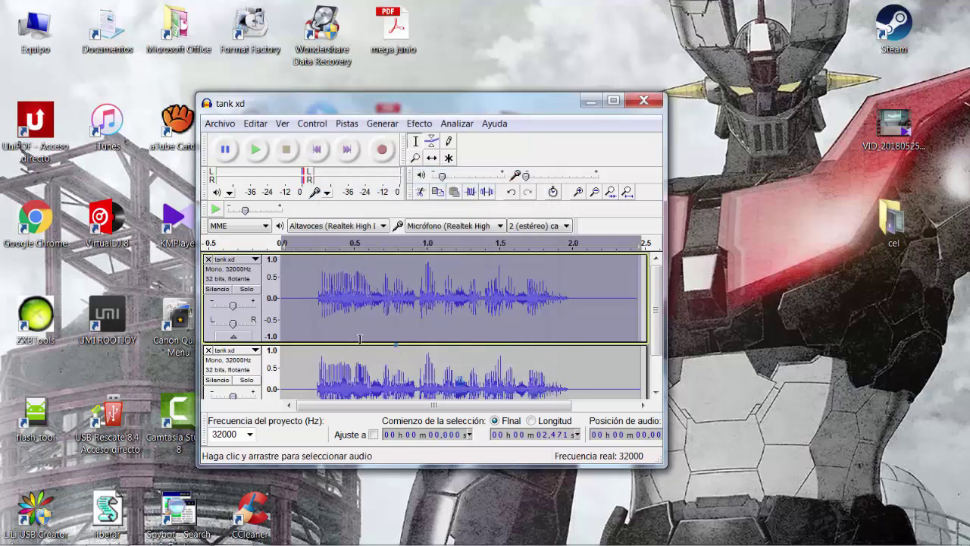
- Apply Cambiar tono with a percent change of -15 to the second tank xd track and play the result
scroll(358, 350, "down", 1)
left_click(419, 123)
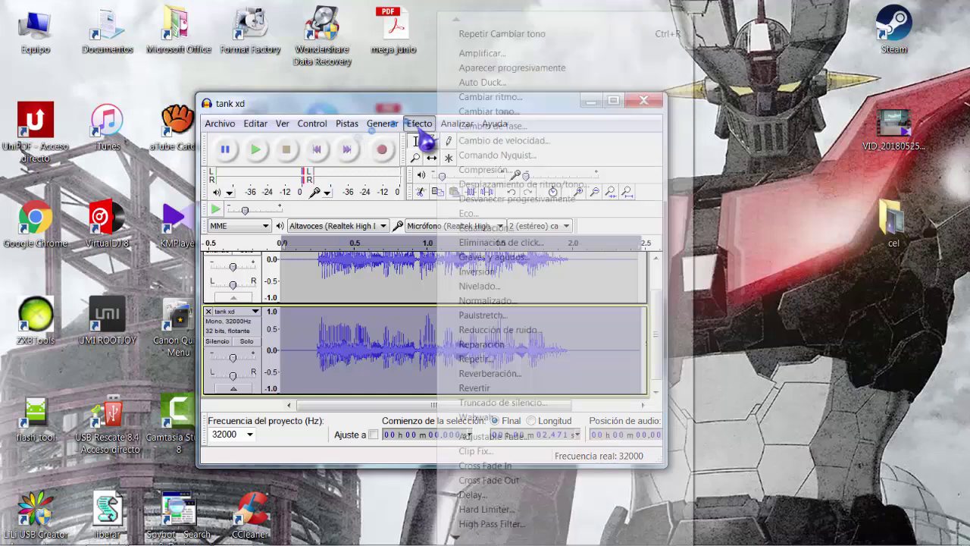
left_click(504, 112)
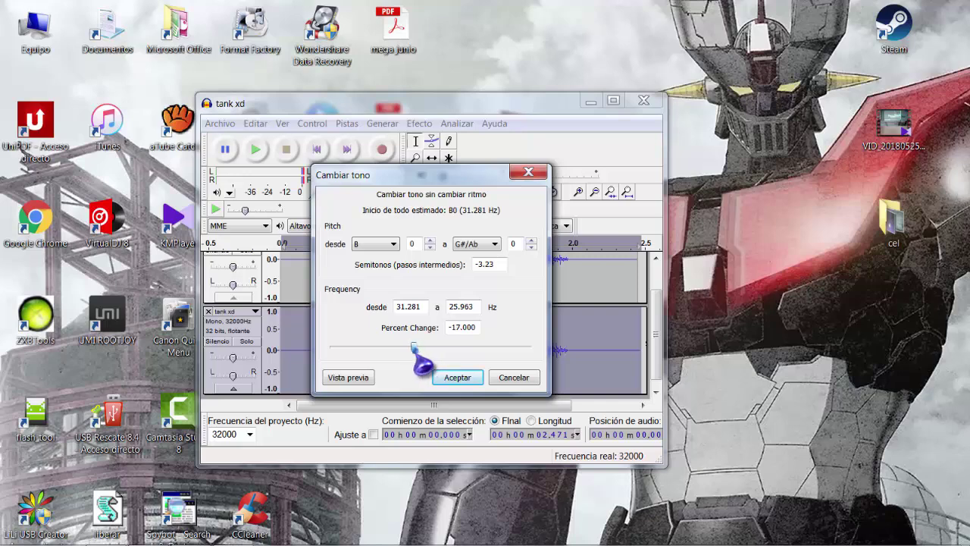
left_click(458, 378)
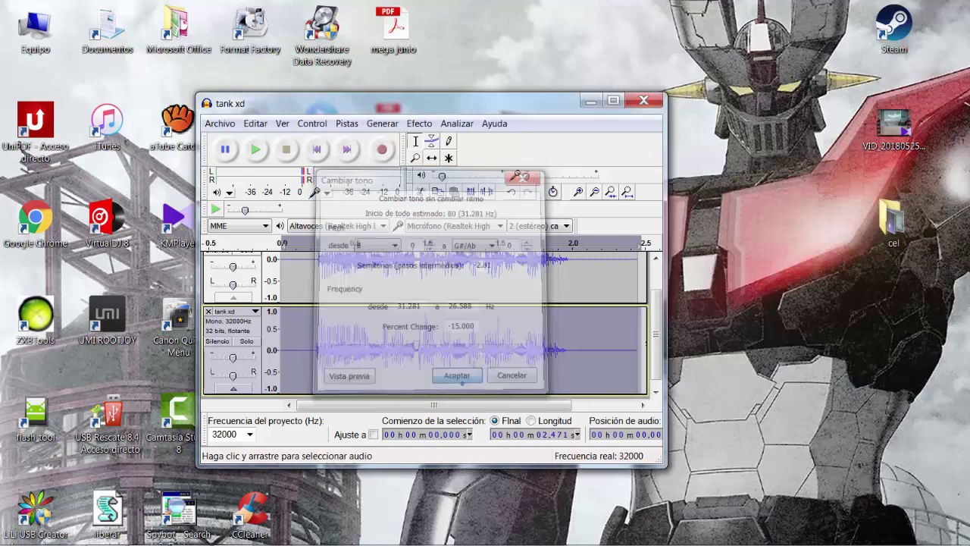
left_click(258, 150)
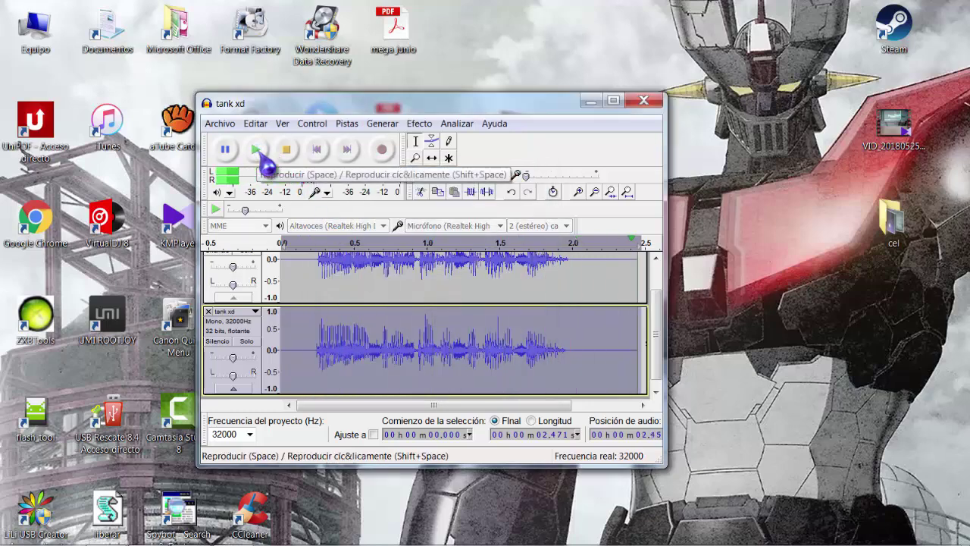
- Raise the second tank xd track's pitch by about 10 percent with Cambiar tono and play the result
left_click(419, 124)
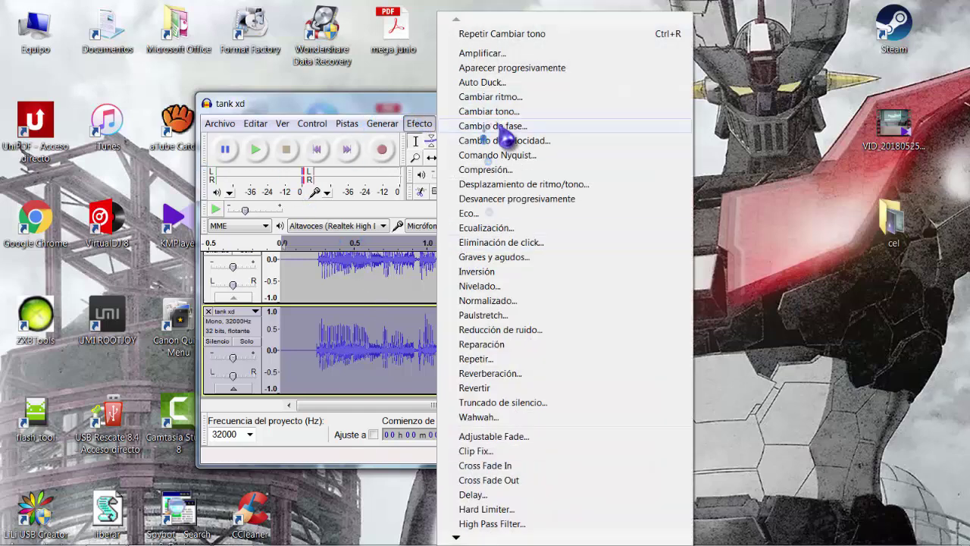
left_click(490, 111)
mouse_move(428, 348)
left_mouse_down()
mouse_move(421, 353)
mouse_move(439, 351)
left_mouse_up()
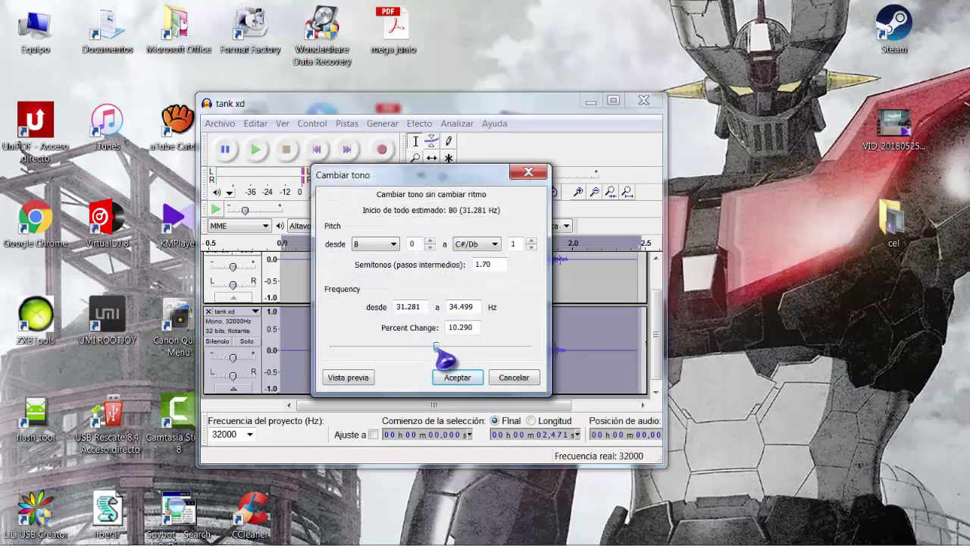
left_click(456, 377)
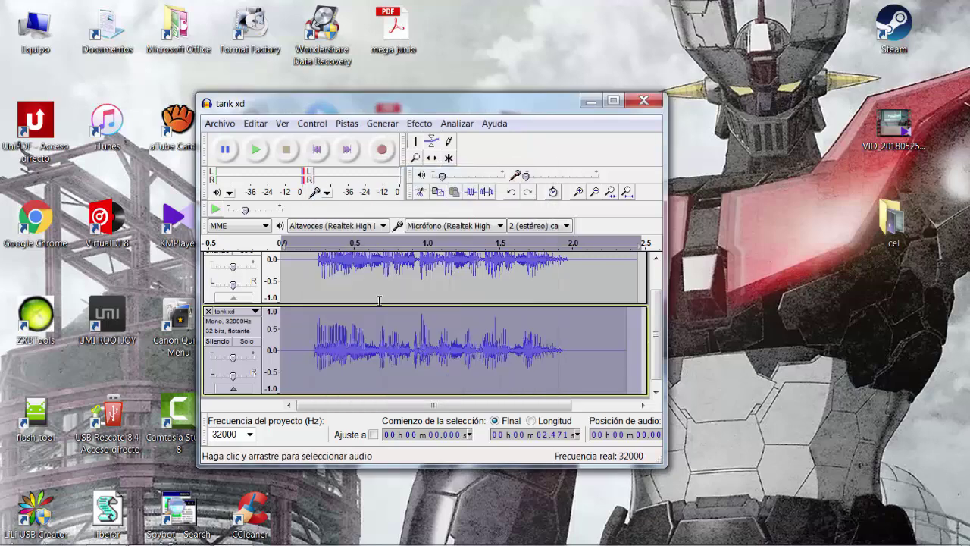
left_click(261, 151)
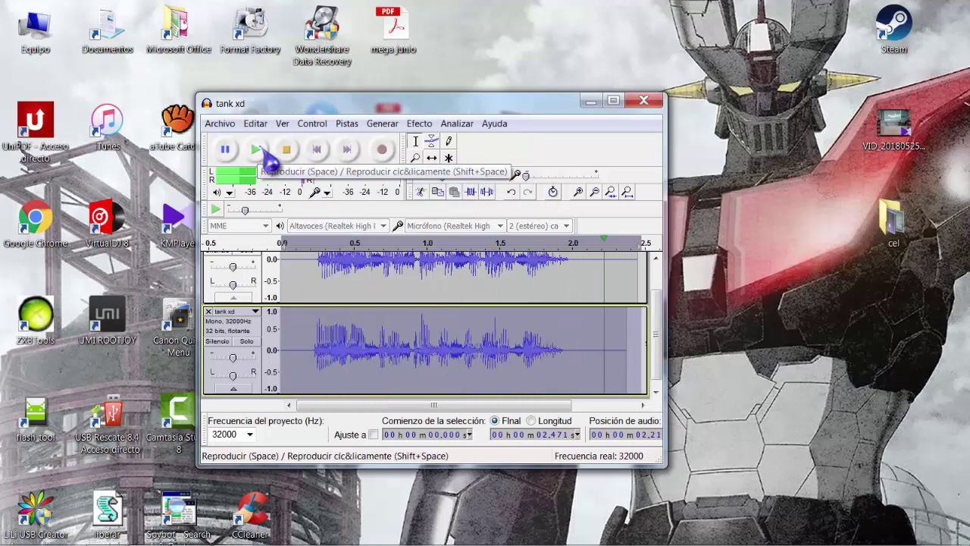
- Export the mix as a 16-bit WAV named tank xd in the voces loquendo folder, replacing the existing file, and close the project without saving
left_click(220, 123)
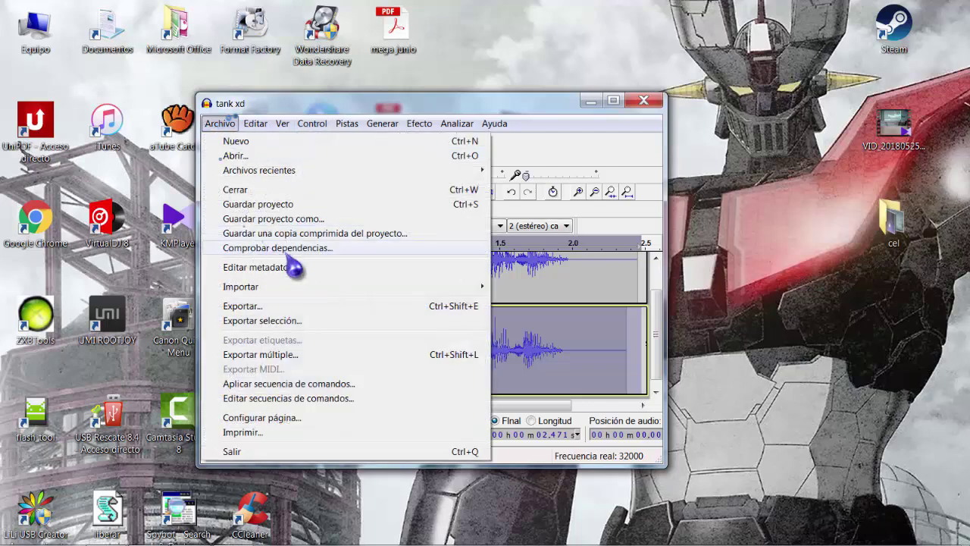
left_click(269, 307)
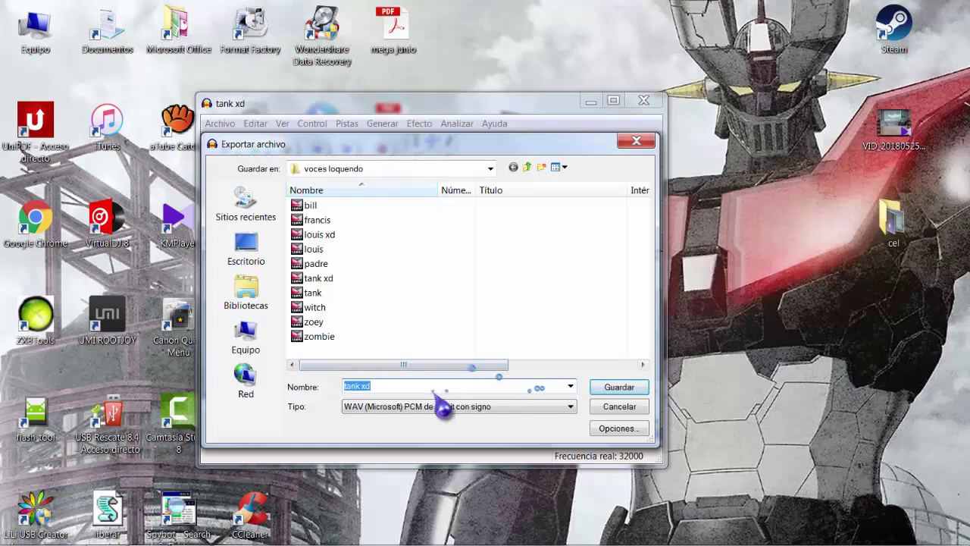
left_click(604, 391)
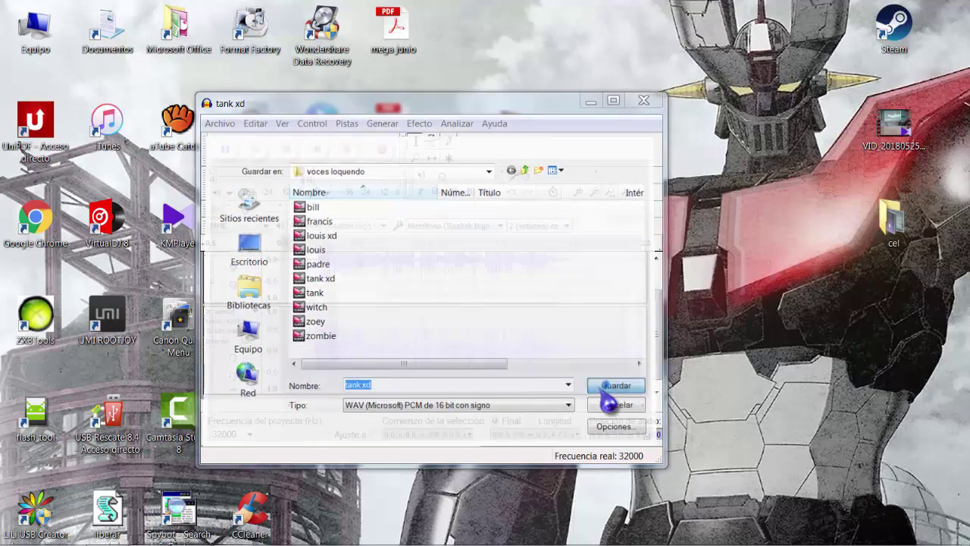
left_click(548, 351)
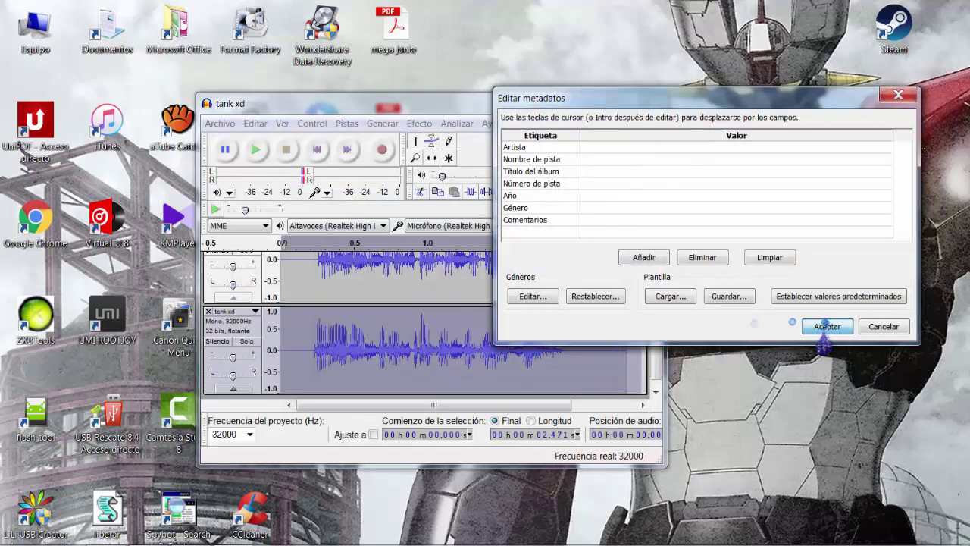
left_click(822, 326)
left_click(644, 102)
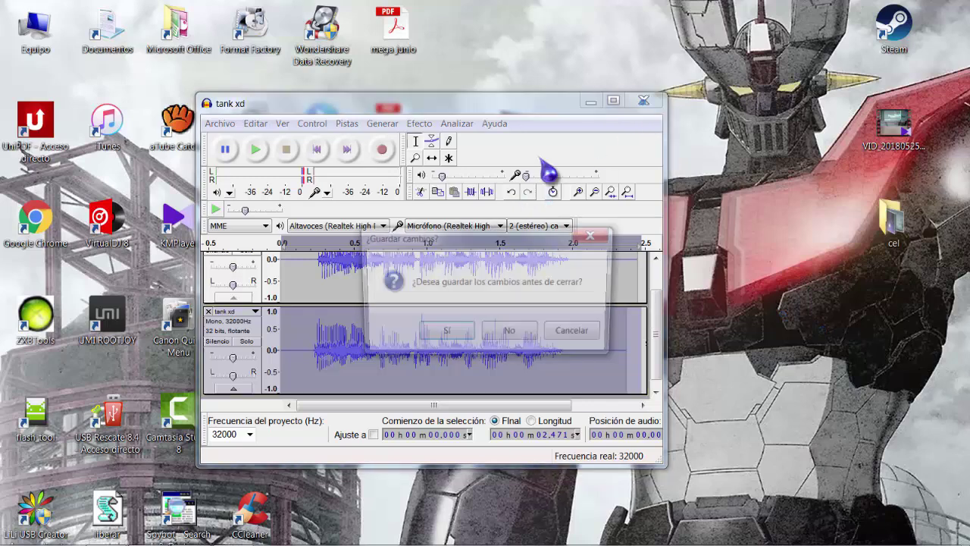
left_click(506, 337)
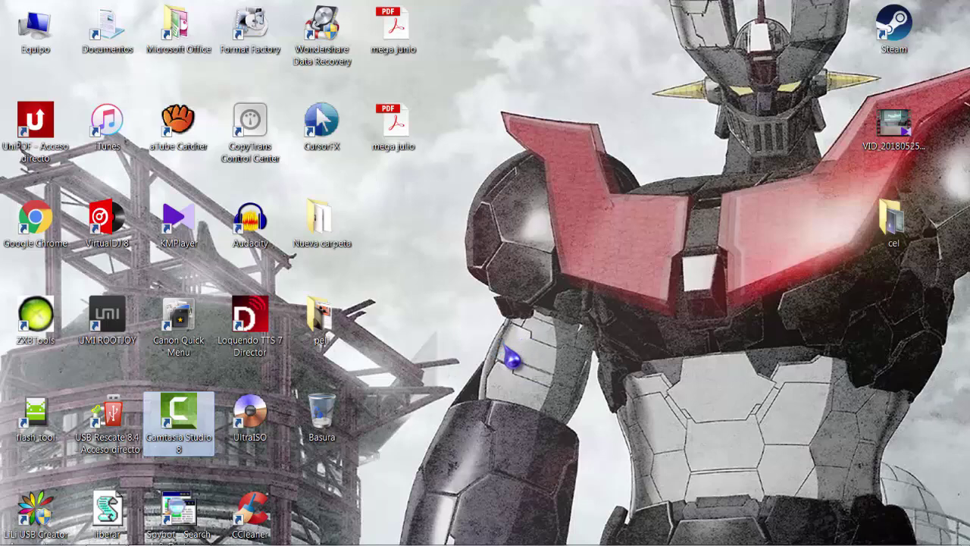
- Switch to Camtasia Studio, maximize its window, widen the preview area and show the Clip Bin
left_click(512, 359)
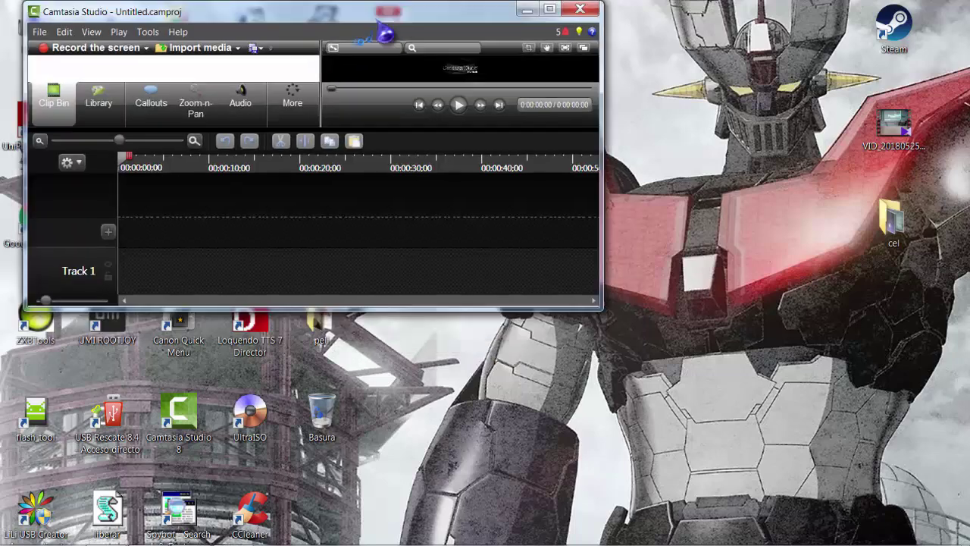
double_click(432, 11)
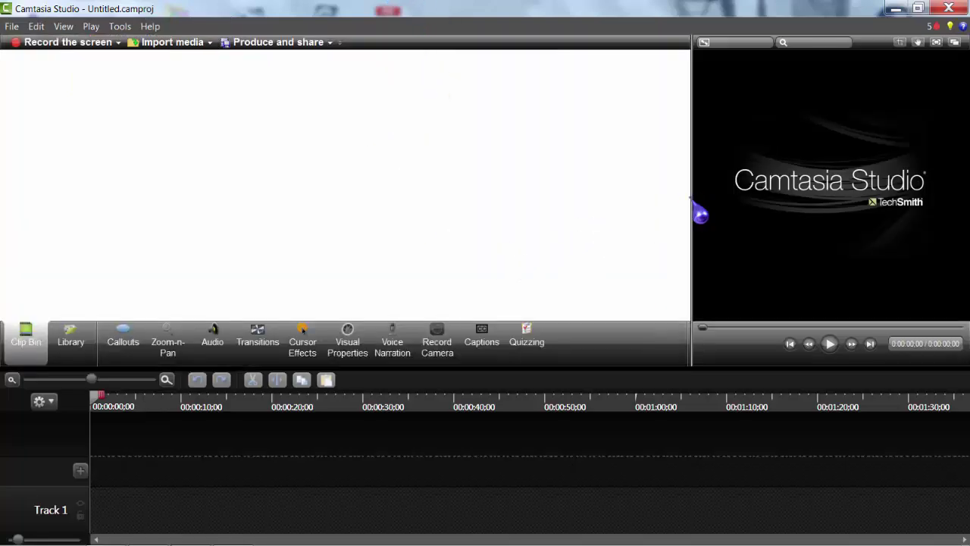
left_click_drag(691, 199, 184, 285)
left_click_drag(310, 258, 394, 267)
left_click(366, 337)
left_click(378, 353)
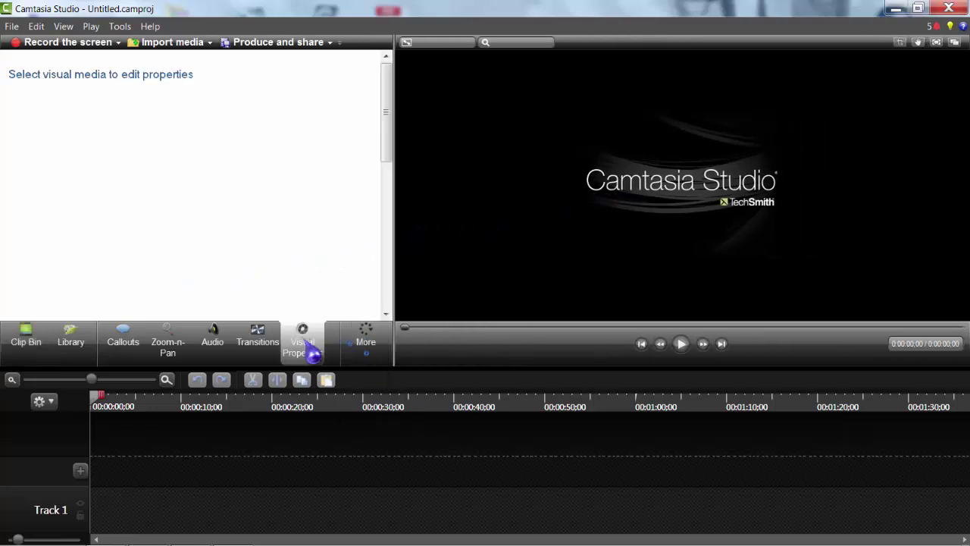
mouse_move(122, 510)
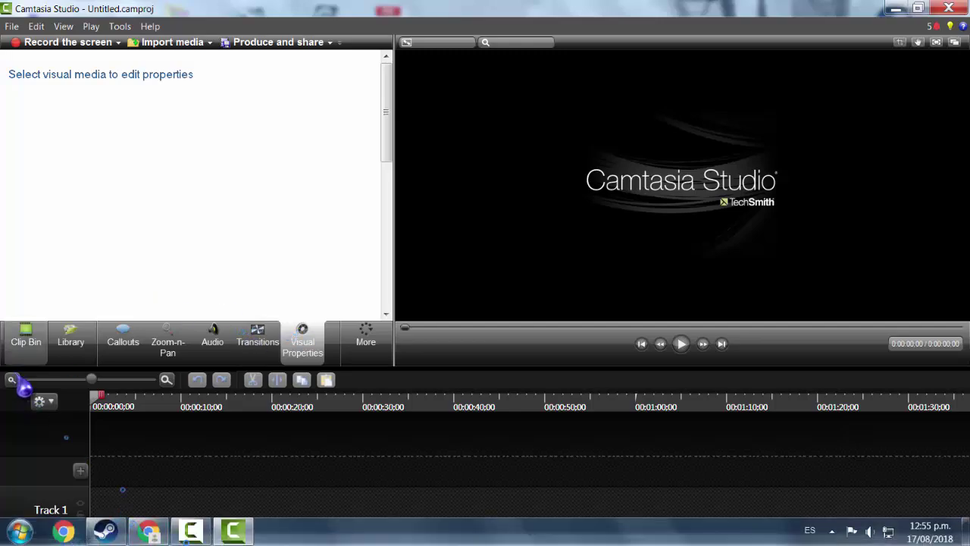
left_click(24, 337)
- Open the Documentos library and browse to the utilizables folder inside canal de youtube > musica para el canal
left_click(19, 531)
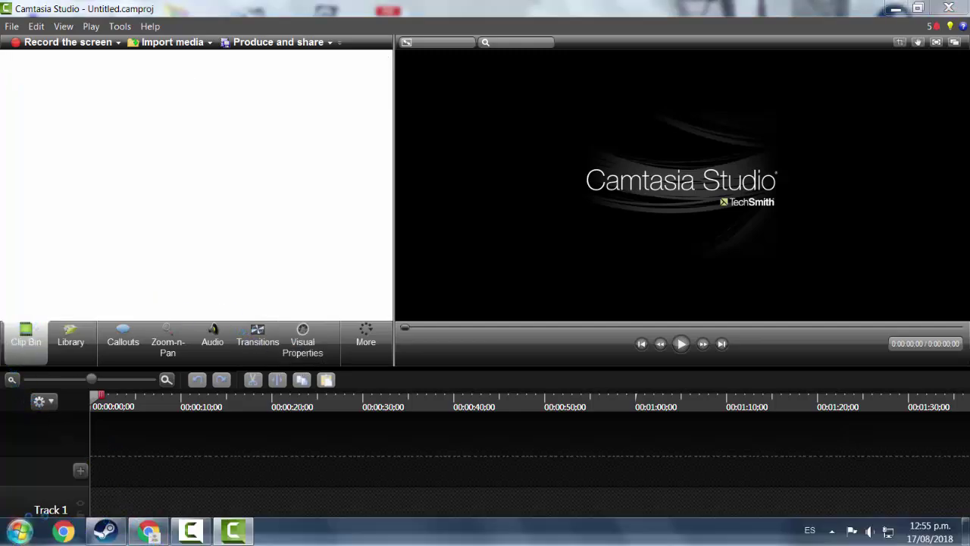
left_click(243, 180)
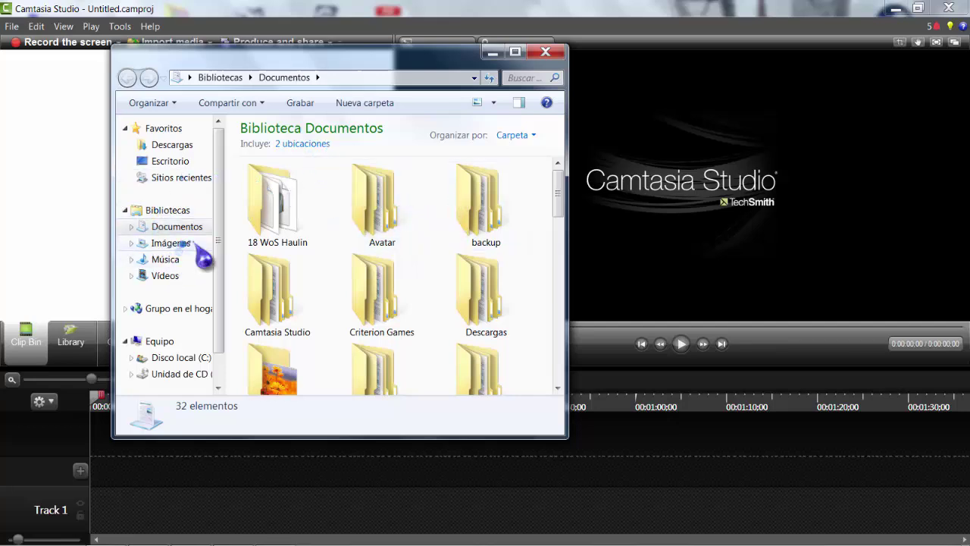
scroll(331, 250, "down", 3)
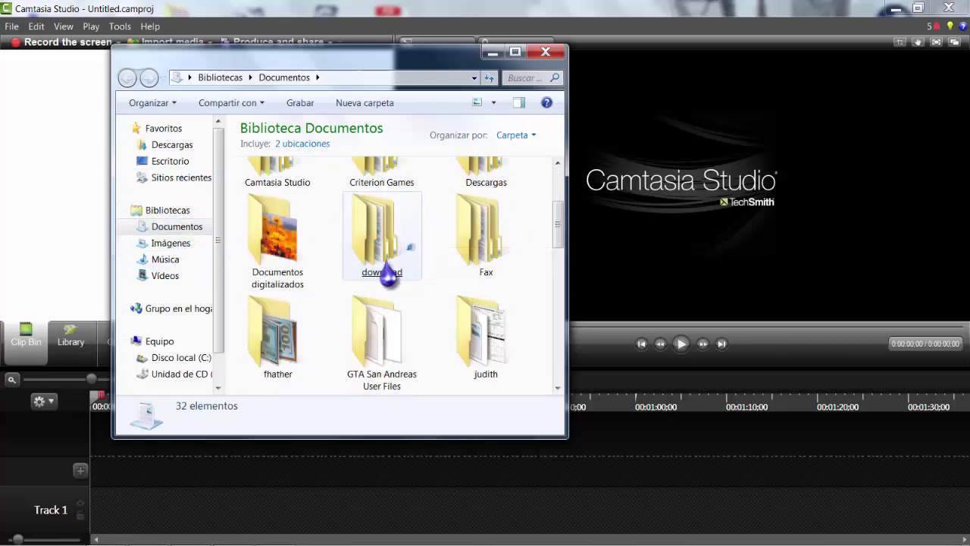
double_click(385, 272)
double_click(291, 227)
double_click(303, 216)
double_click(303, 217)
double_click(303, 217)
double_click(371, 276)
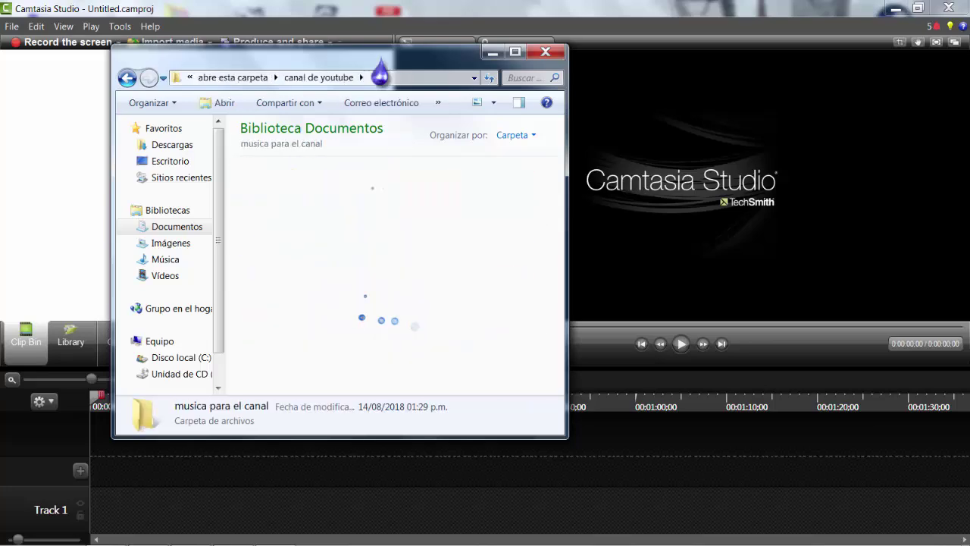
left_click_drag(424, 52, 616, 74)
double_click(691, 235)
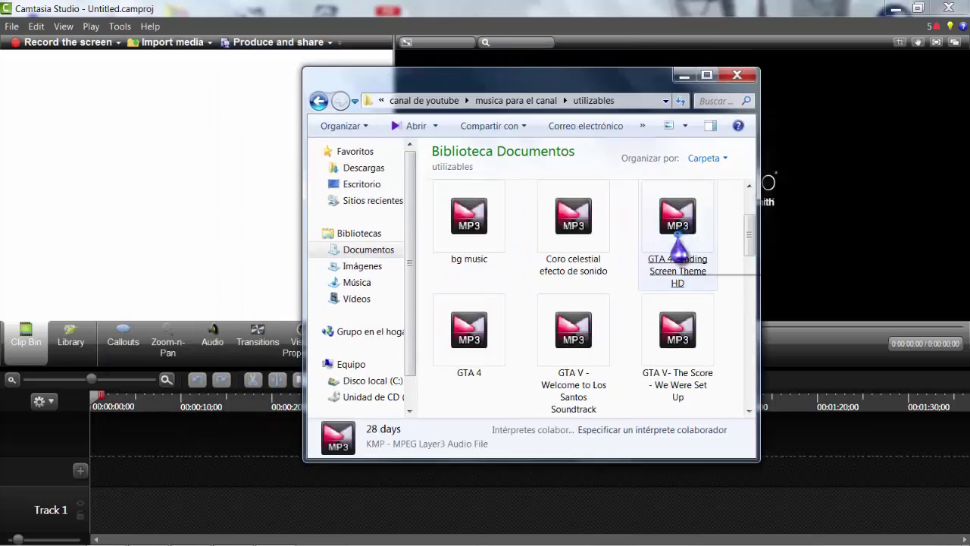
- Add the POWER RANGERS 2017 THEME audio file to the Clip Bin
scroll(678, 258, "down", 3)
scroll(680, 258, "down", 6)
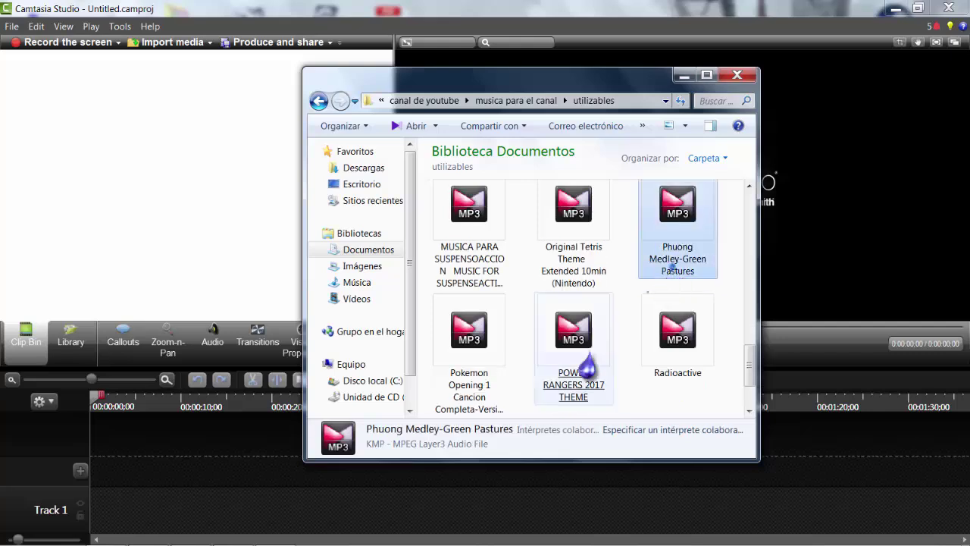
left_click_drag(573, 345, 152, 151)
- Add louis xd.wav from the ediciones loquendo > voces loquendo folder to the Clip Bin
left_click(320, 103)
left_click(320, 103)
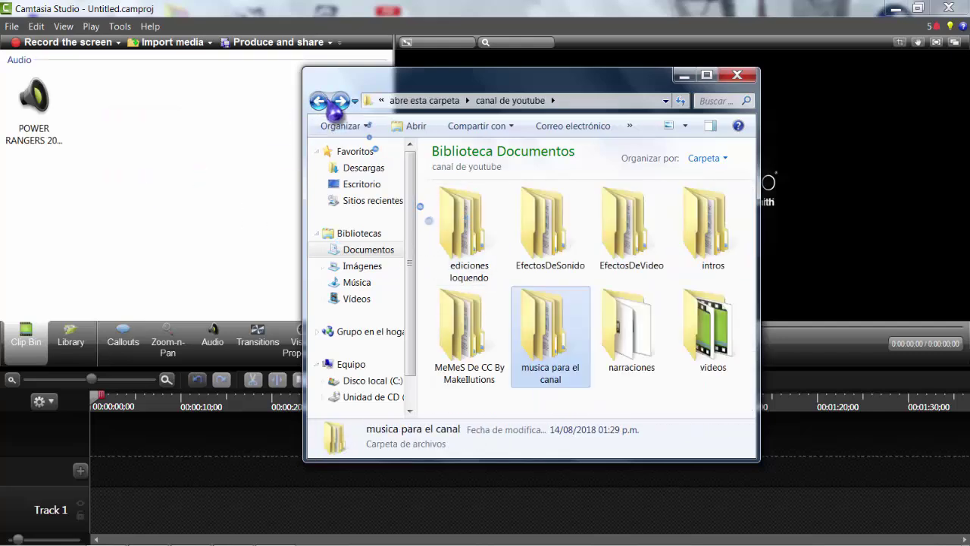
double_click(537, 334)
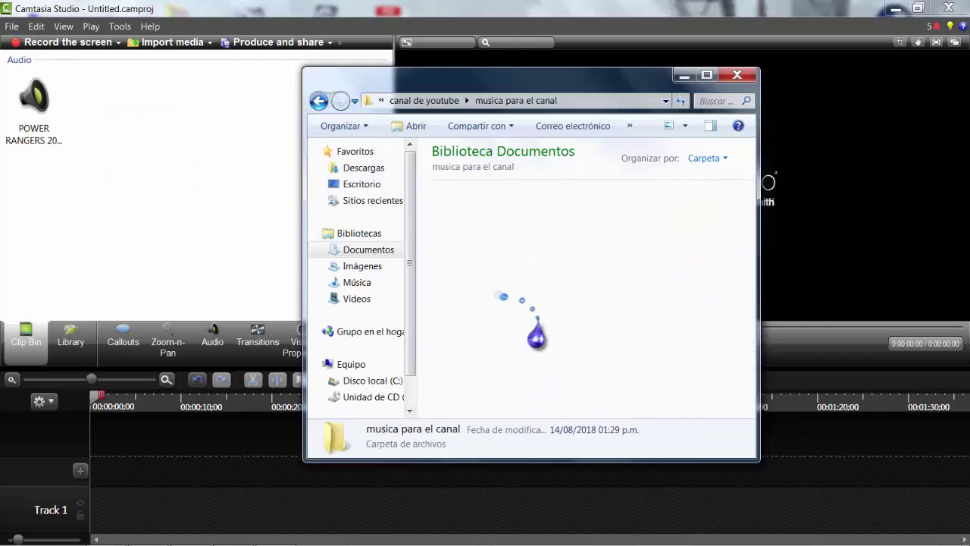
left_click(318, 100)
double_click(465, 221)
double_click(525, 287)
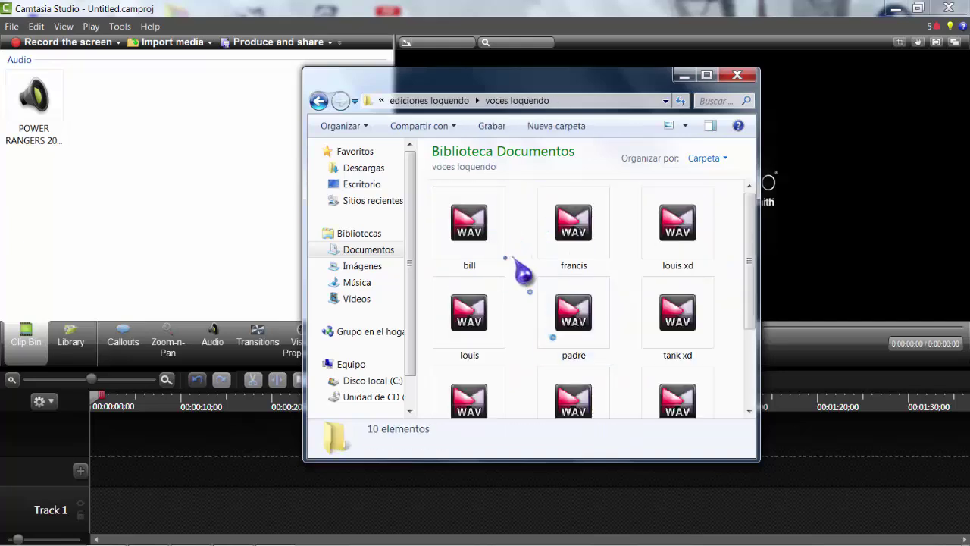
double_click(654, 273)
- Play the tank xd voice file in KMPlayer to check it, close the player and add tank xd.wav to the Clip Bin
scroll(677, 318, "down", 1)
double_click(677, 318)
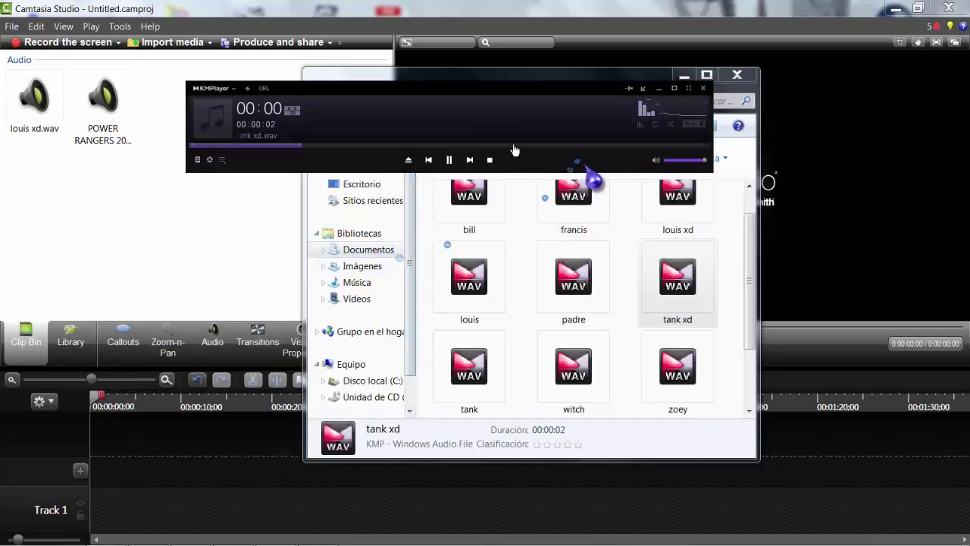
left_click(703, 88)
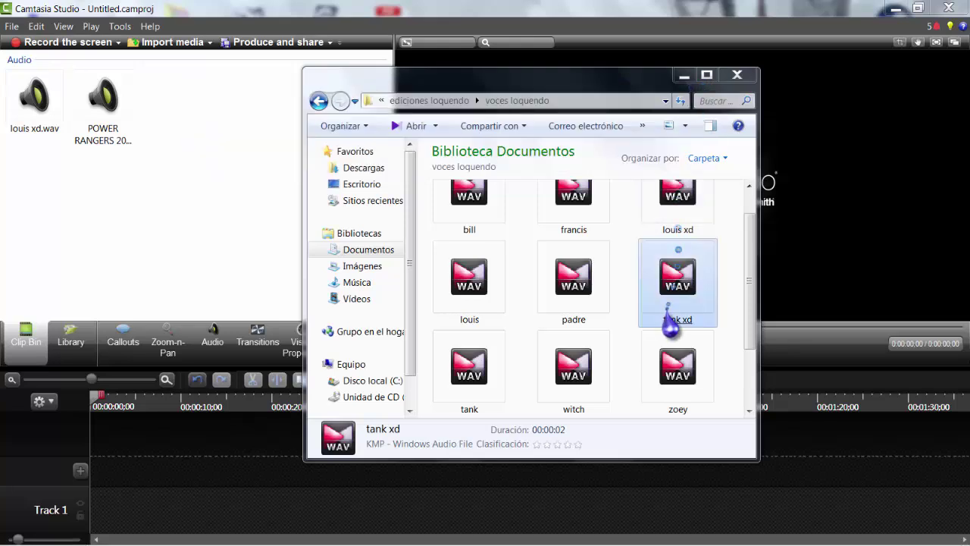
left_click_drag(671, 322, 225, 188)
left_click(226, 197)
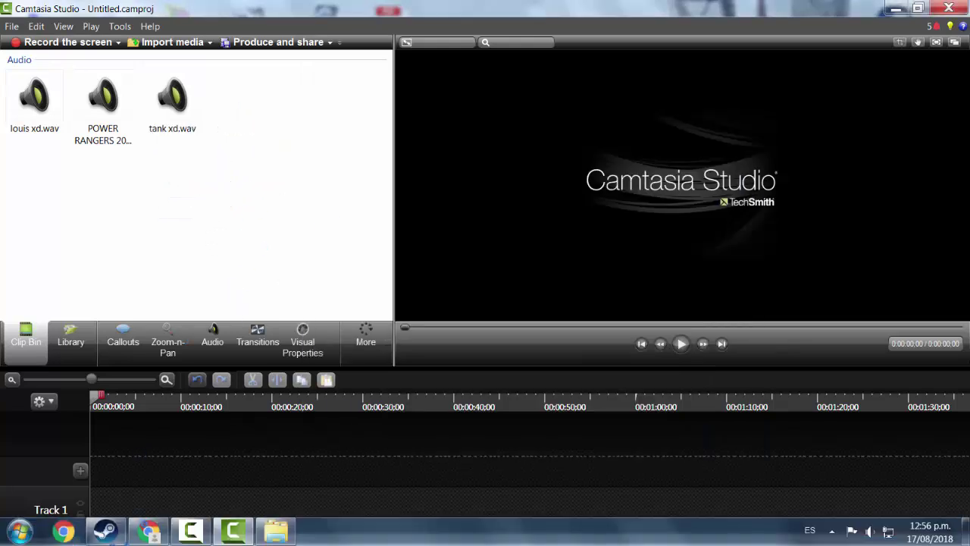
- Add the SUSCRIBETE image, the rage face image and the td p3 (no editado) video to the Clip Bin, and close the folder window
left_click(275, 530)
left_click(319, 100)
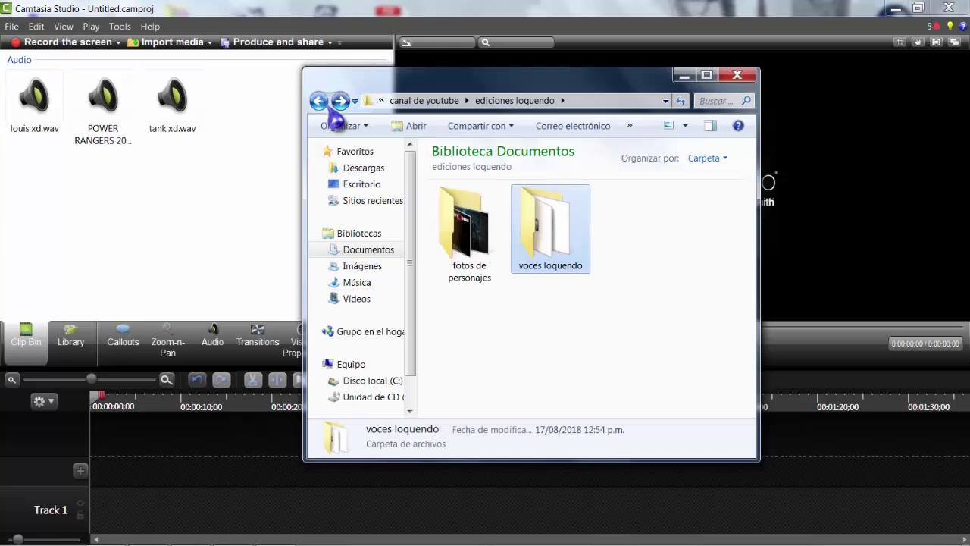
double_click(482, 259)
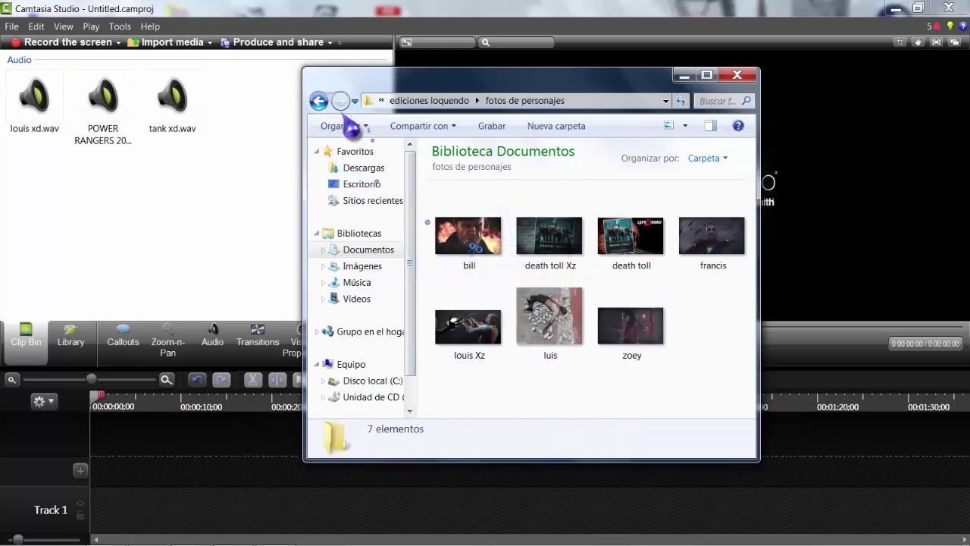
left_click_drag(485, 333, 356, 129)
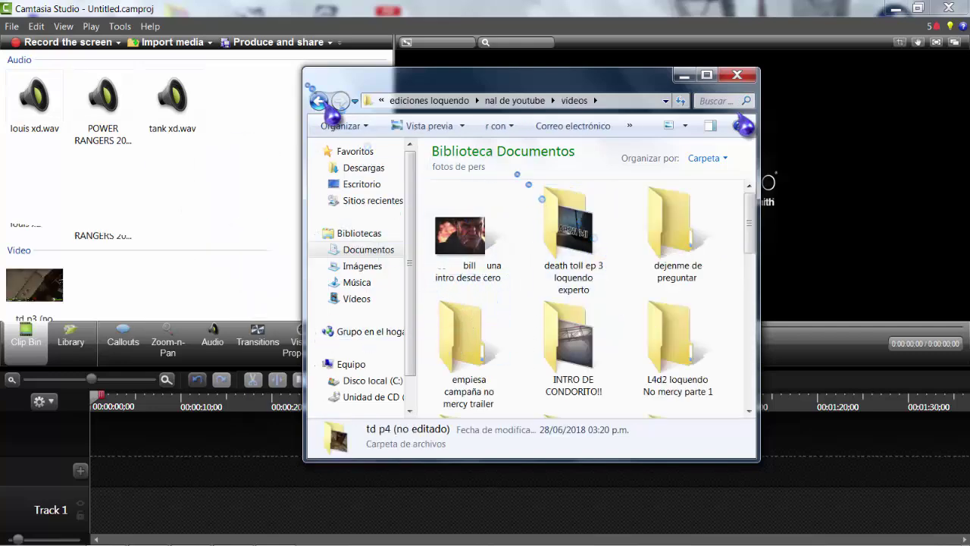
left_click(739, 76)
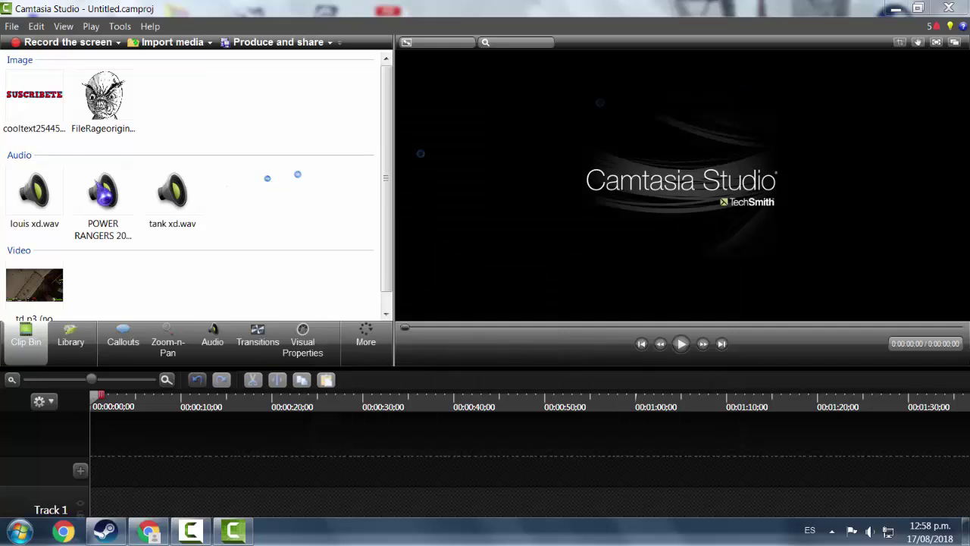
- Place td p3 (no editado).mp4 at the start of Track 2 and add td intro.mp4 from the td intro folder to the Clip Bin
left_click_drag(26, 292, 143, 473)
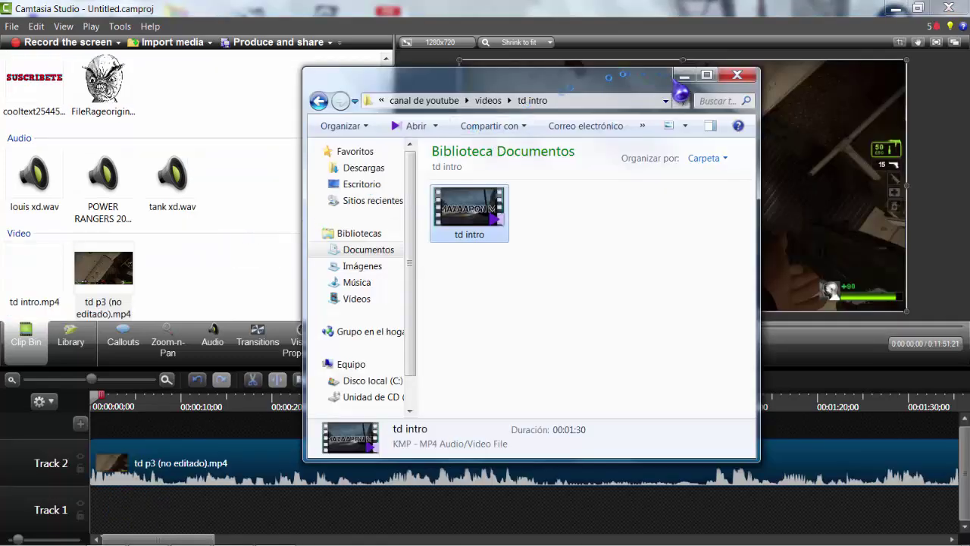
left_click(684, 75)
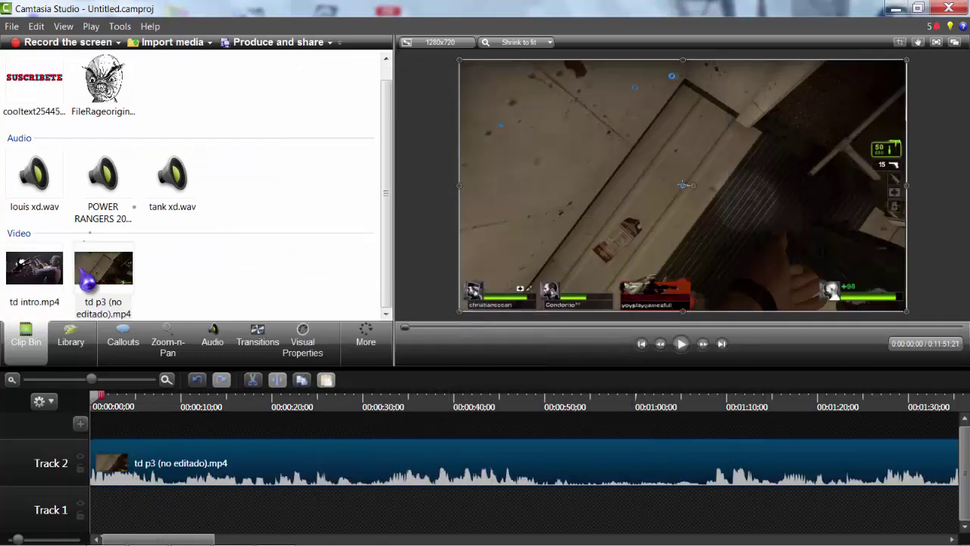
- Preview td intro.mp4 and place it at the start of Track 3, above the td p3 clip
left_click(38, 271)
double_click(38, 271)
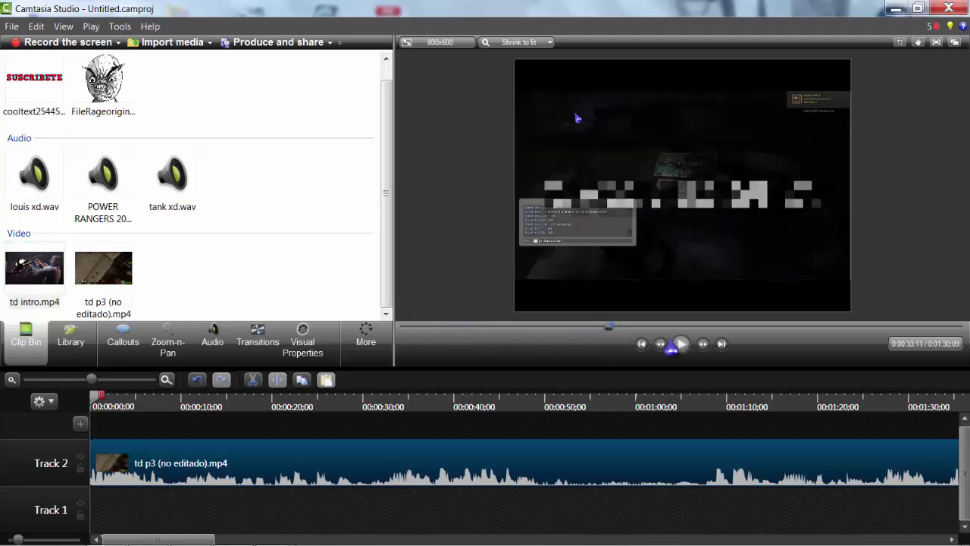
left_click(679, 344)
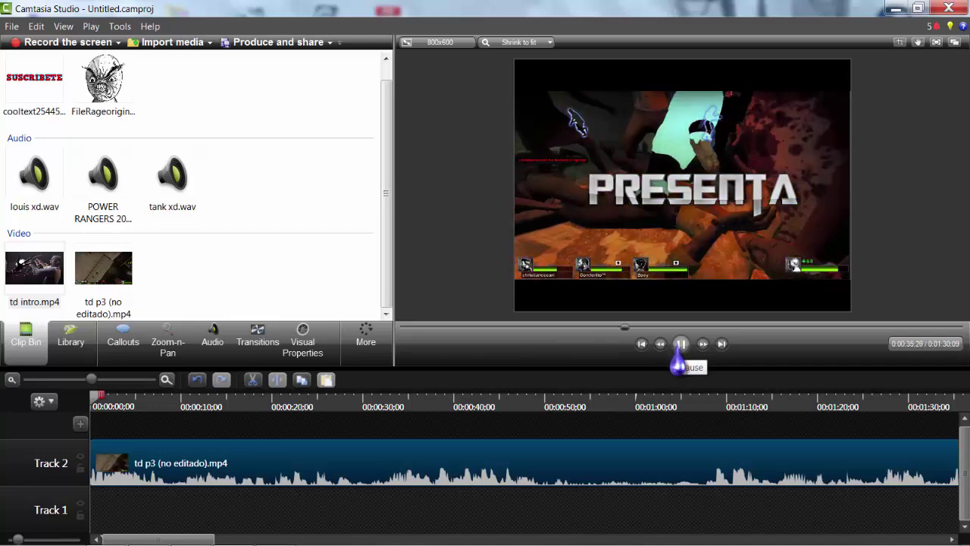
left_click(680, 344)
left_click_drag(34, 301, 96, 374)
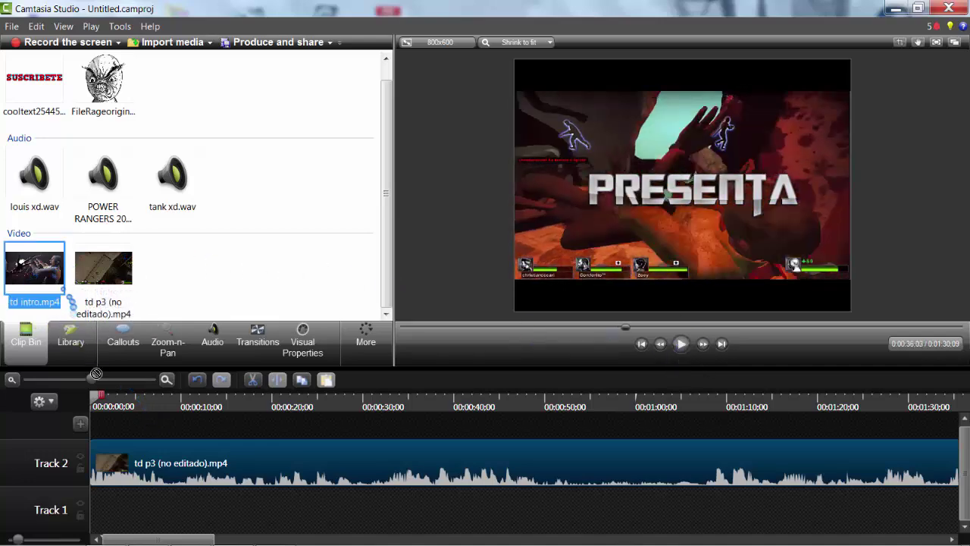
left_click_drag(116, 423, 116, 425)
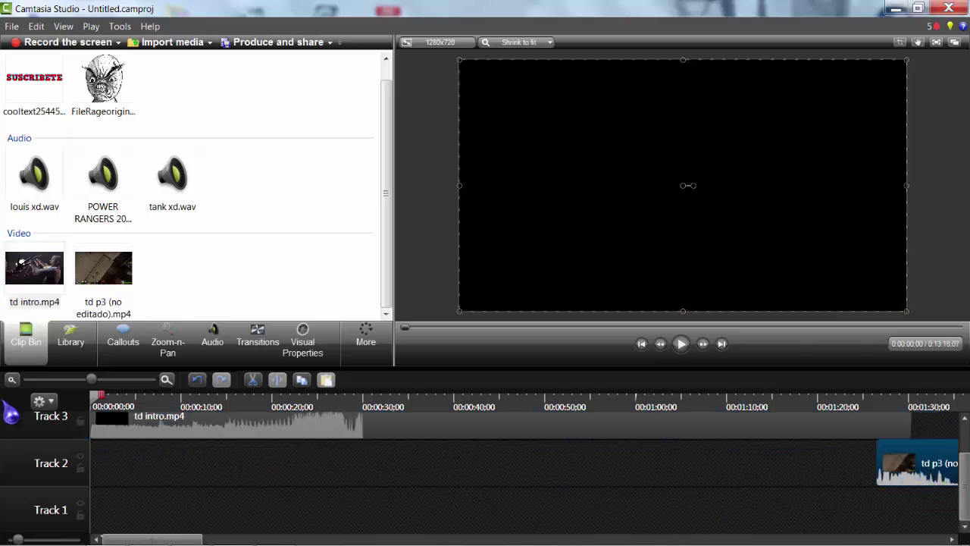
- Move both video clips onto Track 1, with td p3 (no editado).mp4 directly after td intro.mp4
left_click_drag(94, 381, 86, 381)
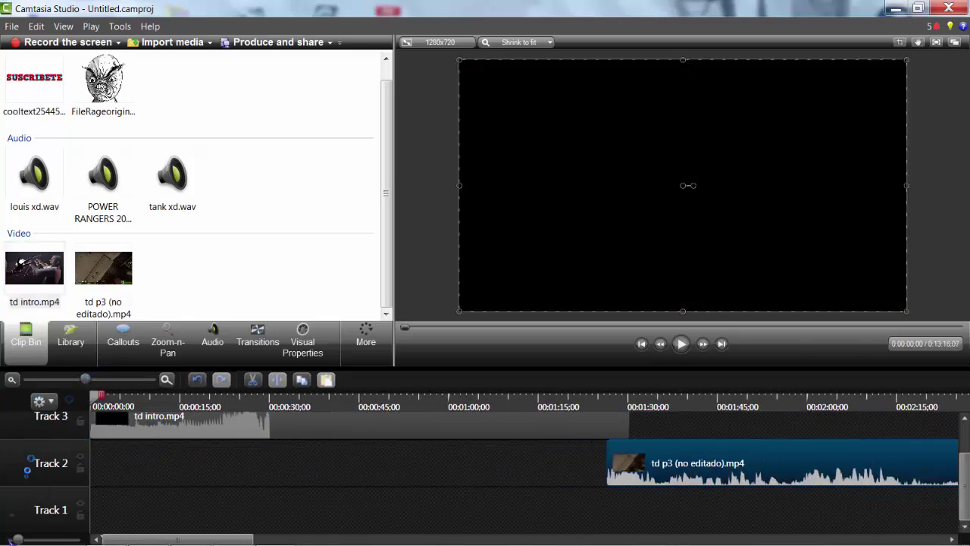
mouse_move(15, 538)
left_mouse_down()
mouse_move(78, 538)
mouse_move(10, 538)
left_mouse_up()
left_click(655, 510)
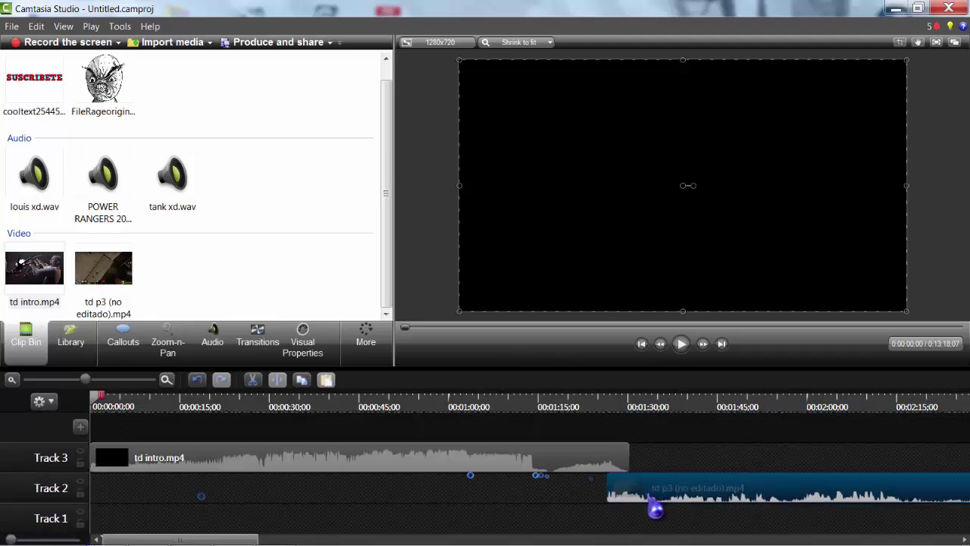
left_click_drag(644, 492, 644, 518)
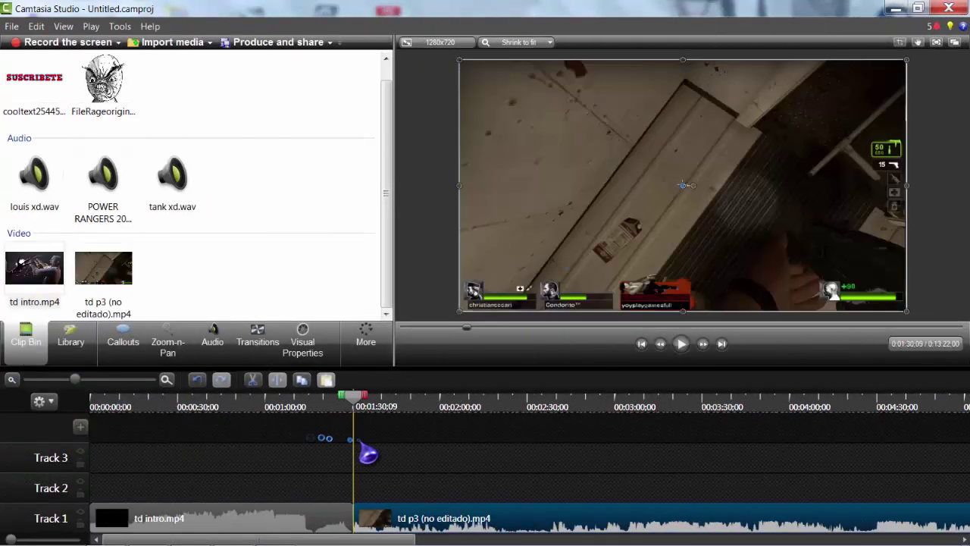
- Add a Pixelate transition between td intro.mp4 and td p3 (no editado).mp4 on Track 1, previewing the junction before and after
left_click_drag(357, 446, 344, 447)
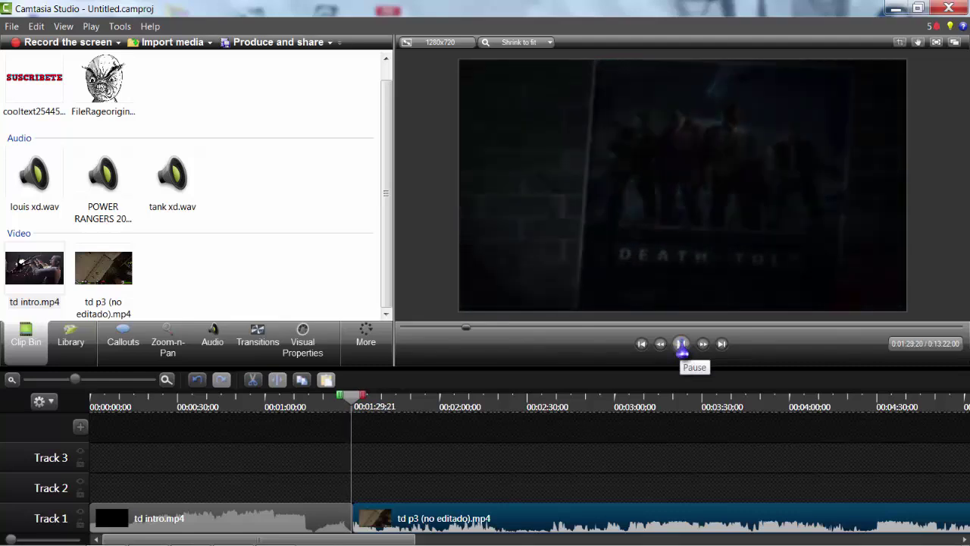
left_click(681, 344)
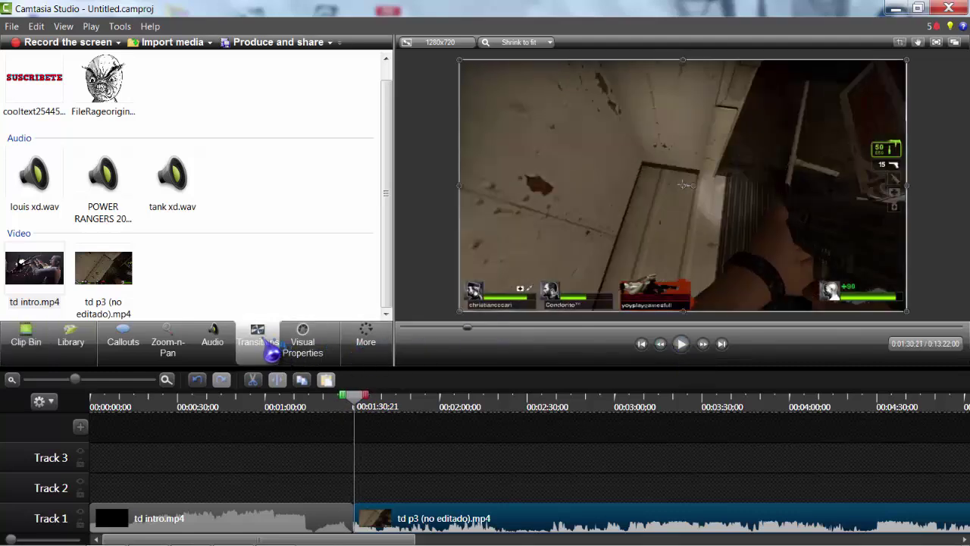
left_click_drag(382, 130, 377, 198)
left_click_drag(272, 297, 345, 426)
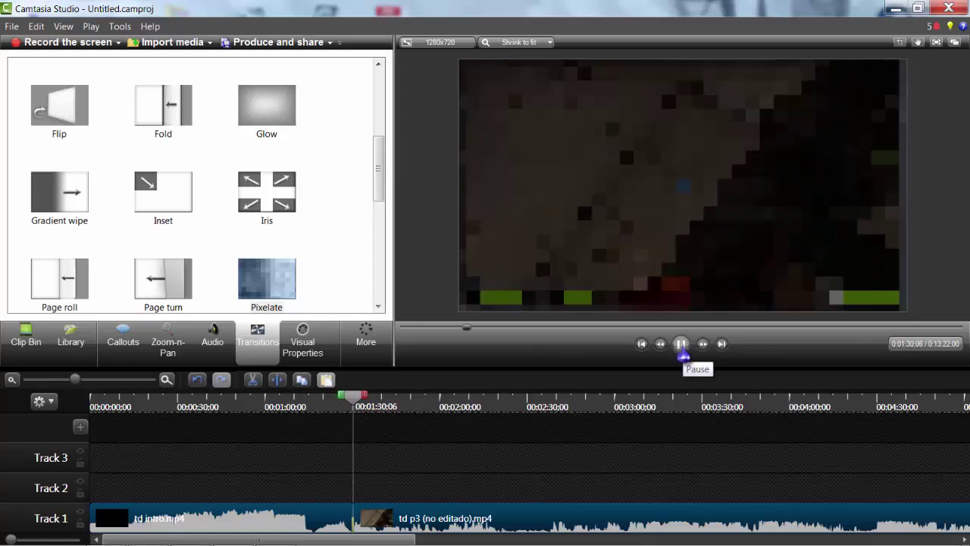
left_click(680, 343)
- Place louis xd.wav on Track 2 just after the Pixelate transition and play the timeline through the voice clip
left_click(26, 343)
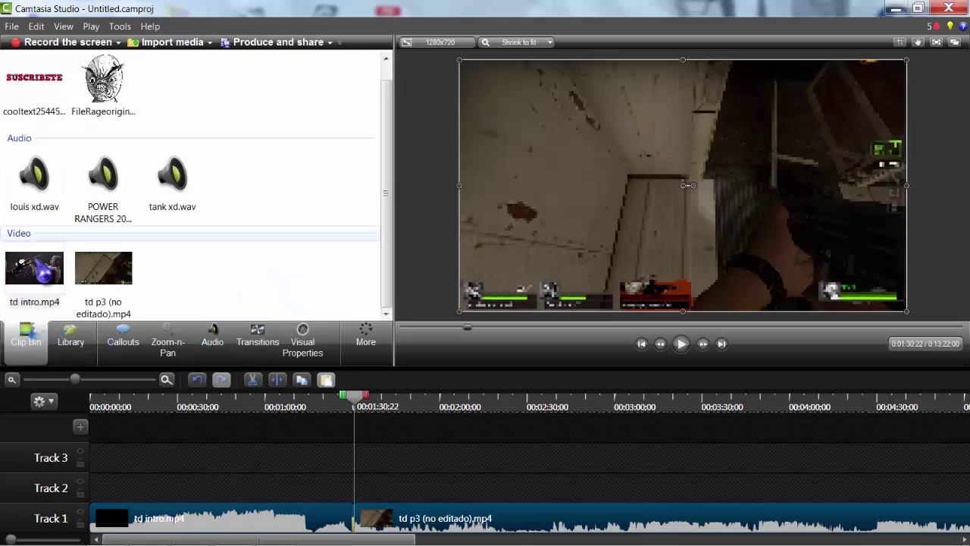
left_click_drag(22, 220, 270, 386)
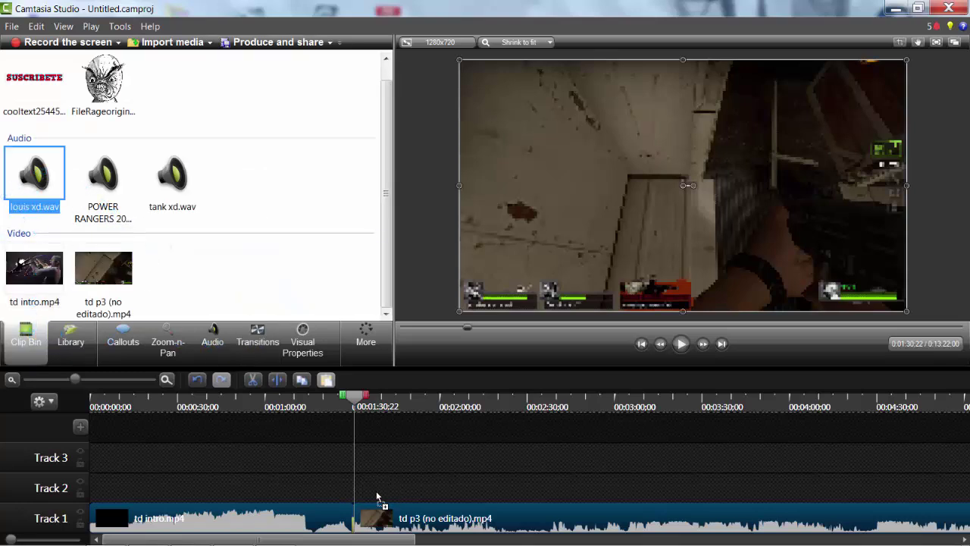
left_click_drag(376, 496, 373, 510)
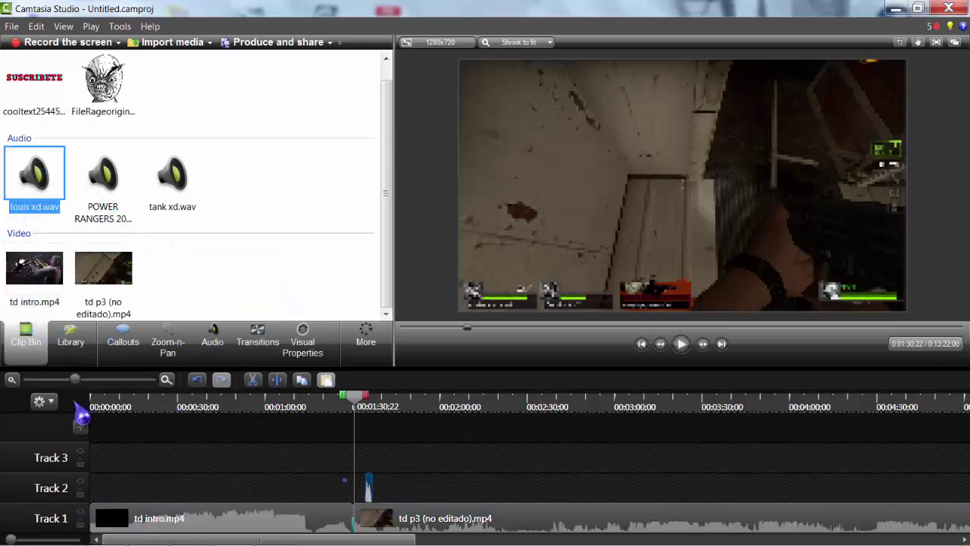
left_click_drag(78, 392, 550, 509)
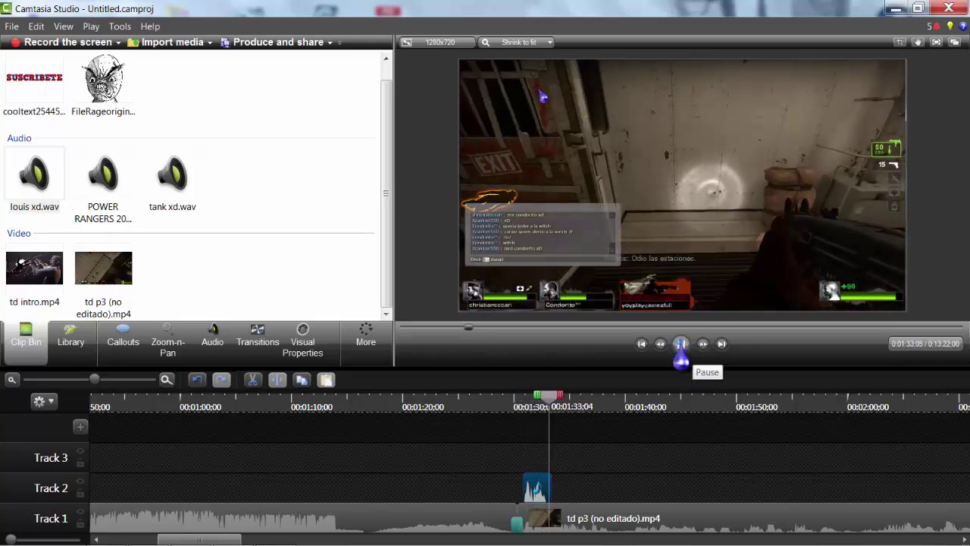
- Stop playback just after the louis xd.wav voice and split the td p3 (no editado).mp4 clip at 0:01:33;18
left_click(681, 344)
left_click(597, 515)
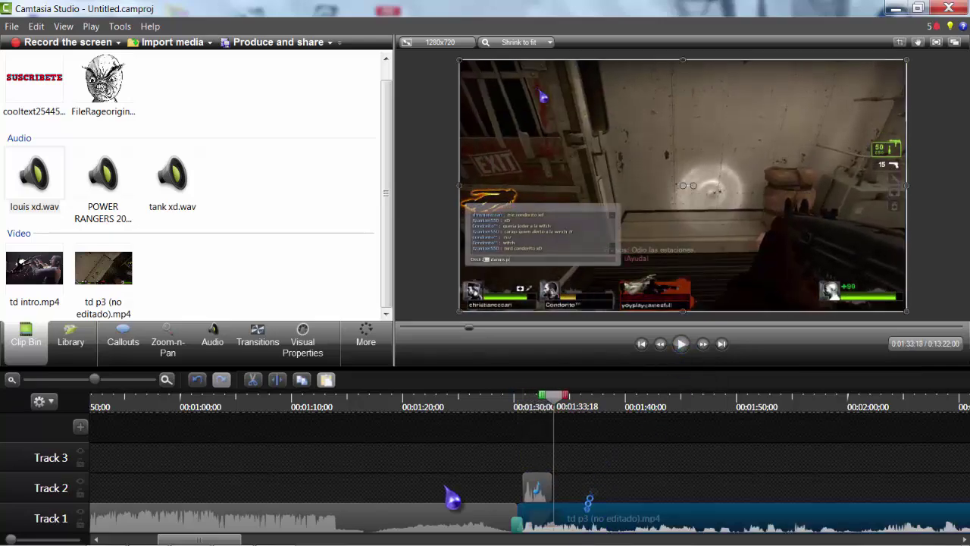
left_click(278, 379)
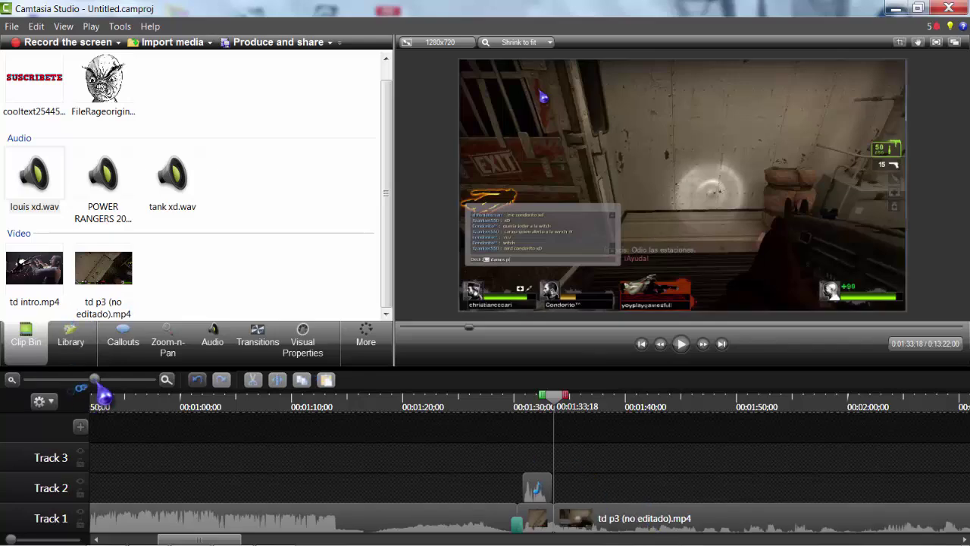
- Move the playhead to the tank scene at 0:07:13;08 and select the td p3 gameplay segment starting at 0:01:33;18
left_click_drag(94, 379, 63, 379)
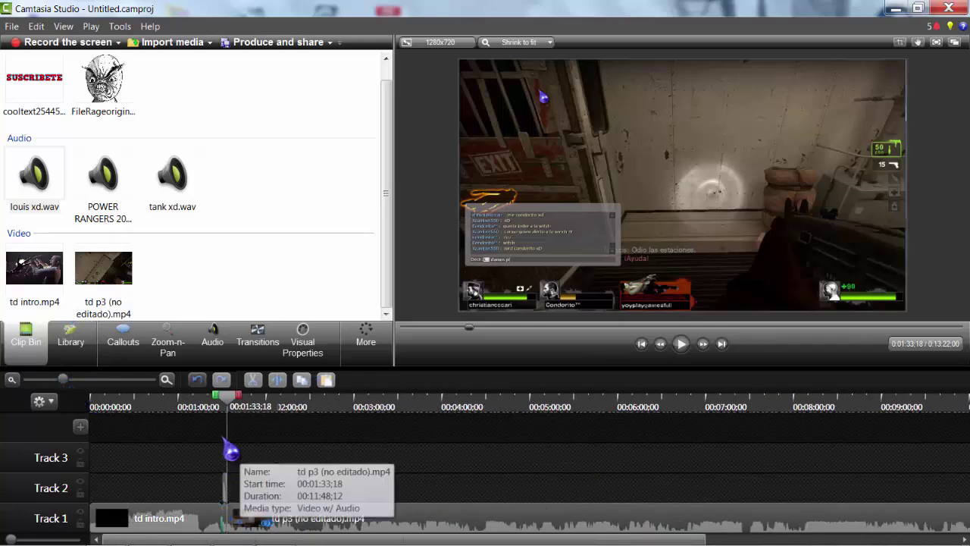
left_click_drag(231, 407, 309, 422)
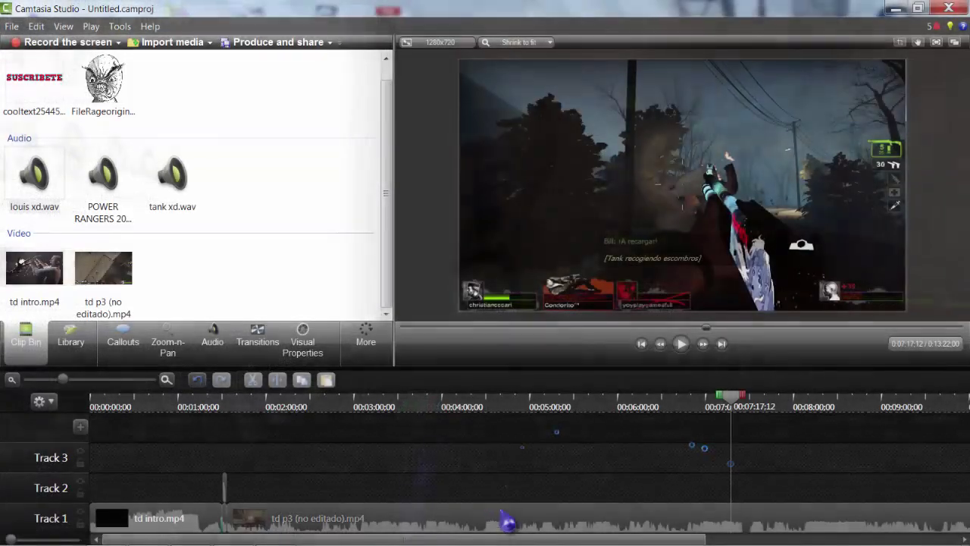
left_click_drag(737, 416, 731, 417)
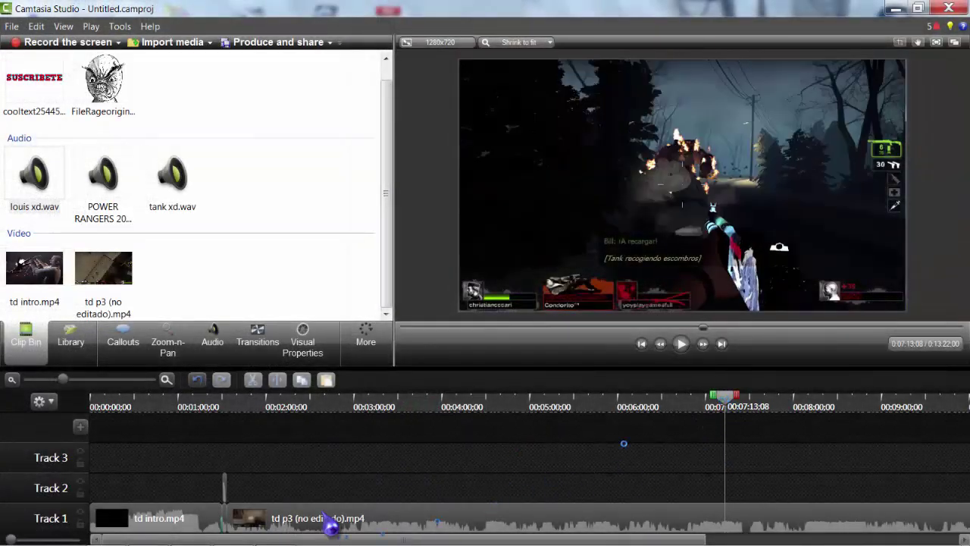
left_click_drag(266, 520, 229, 497)
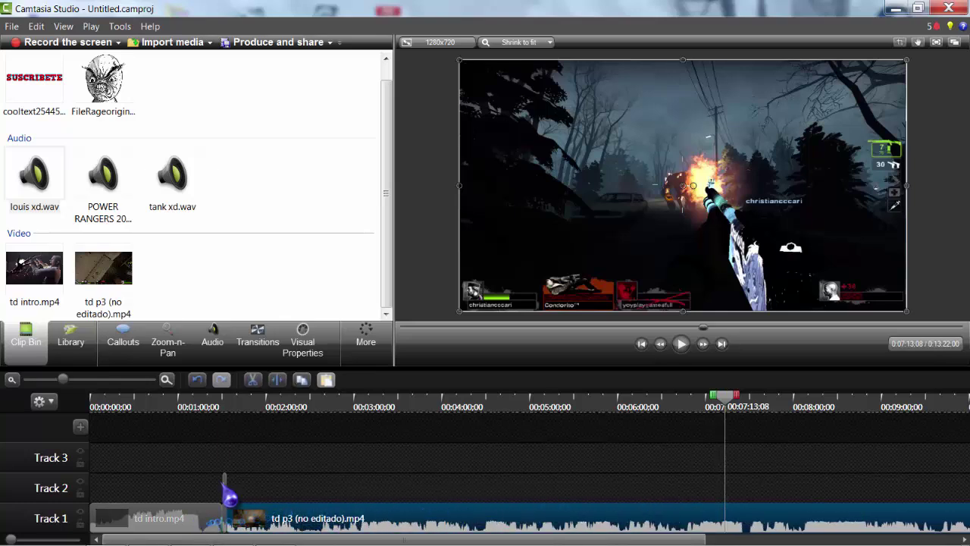
- Try splitting the gameplay at 0:07:13;08 and deleting the segment before it, and undo both edits
left_click(277, 381)
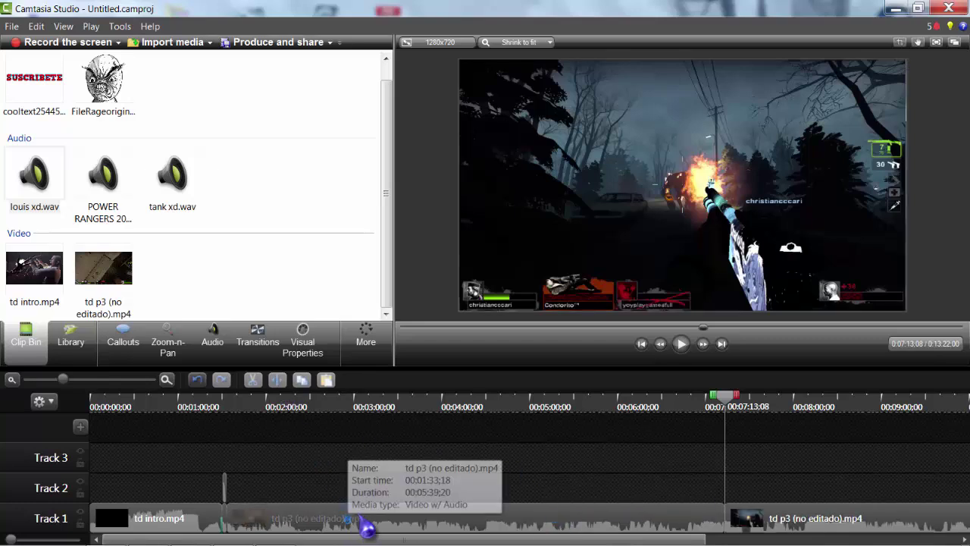
left_click(373, 531)
right_click(366, 522)
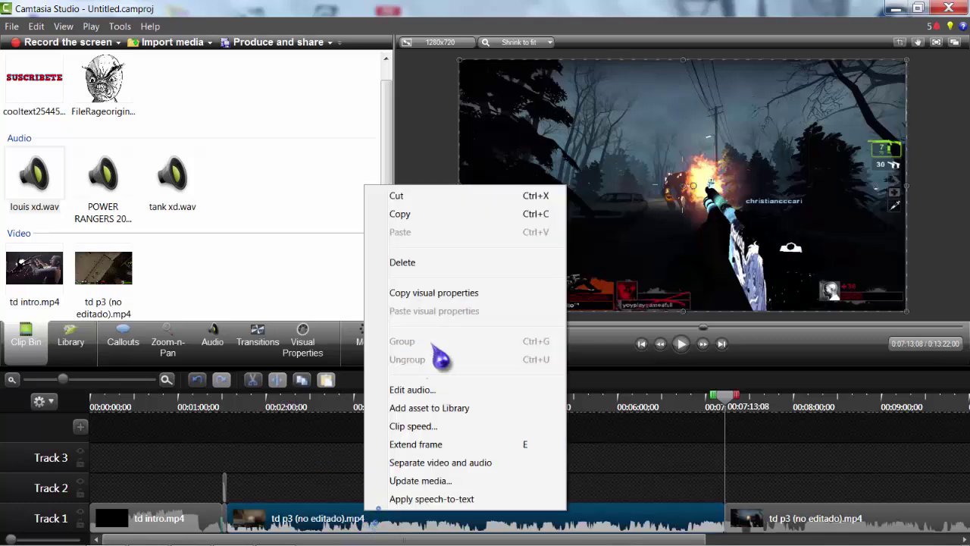
left_click(425, 262)
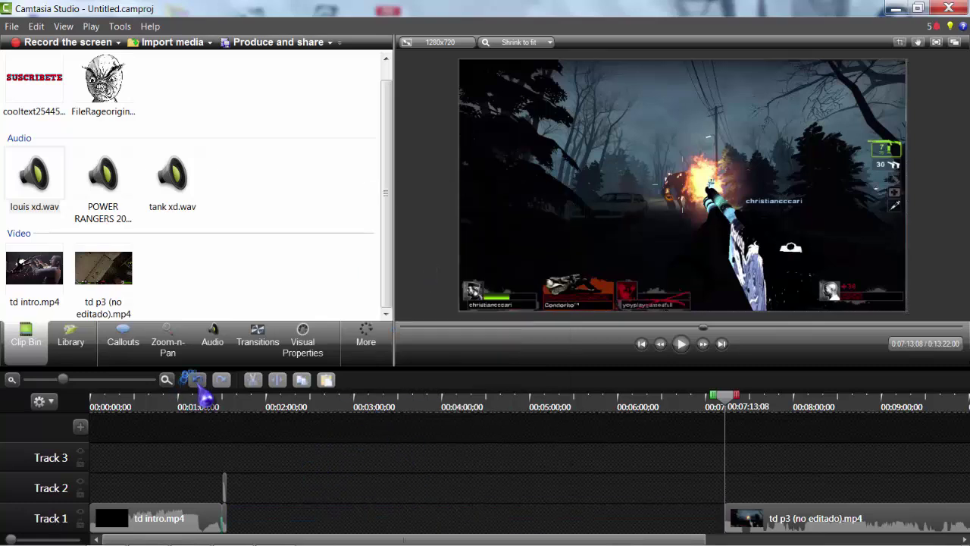
left_click(199, 383)
left_click(198, 384)
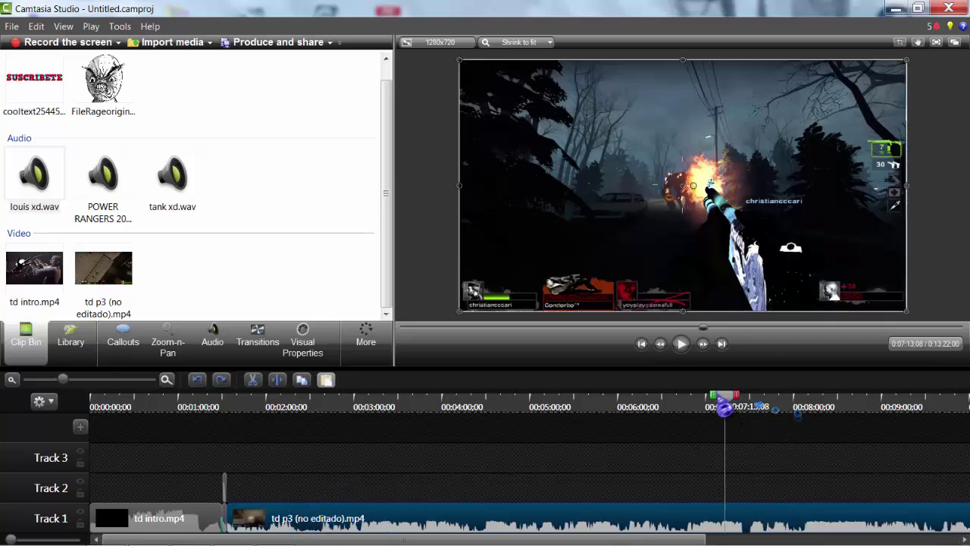
- Select the timeline range from 0:01:33;18 to 0:07:13;08 and cut it out of the gameplay
left_click_drag(724, 410, 226, 443)
left_click(252, 379)
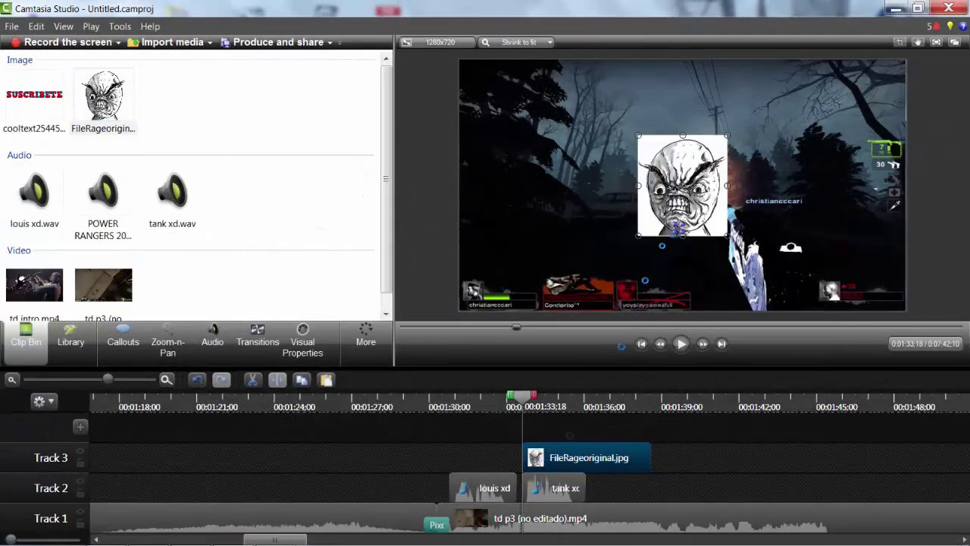
- Delete the FileRageoriginal.jpg image clip from Track 3
right_click(666, 210)
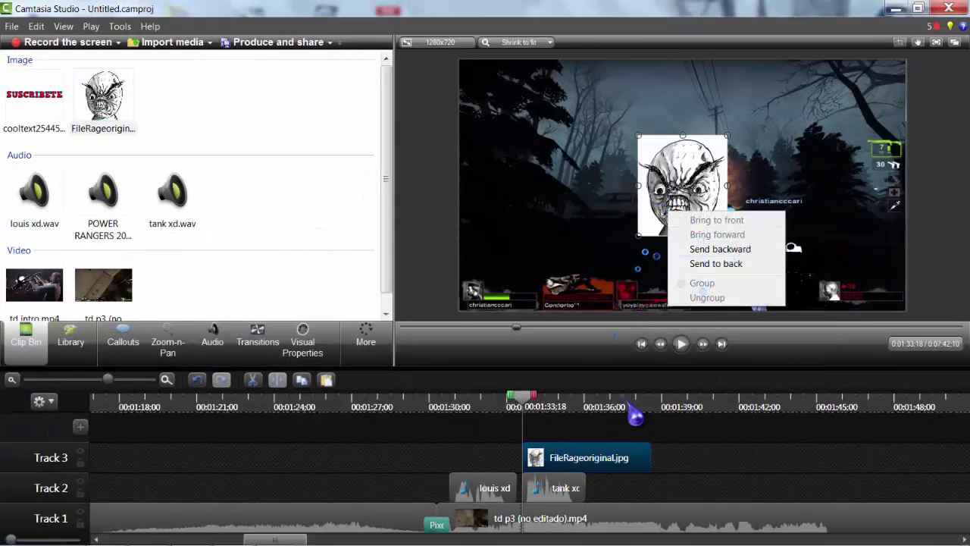
right_click(628, 467)
left_click(665, 255)
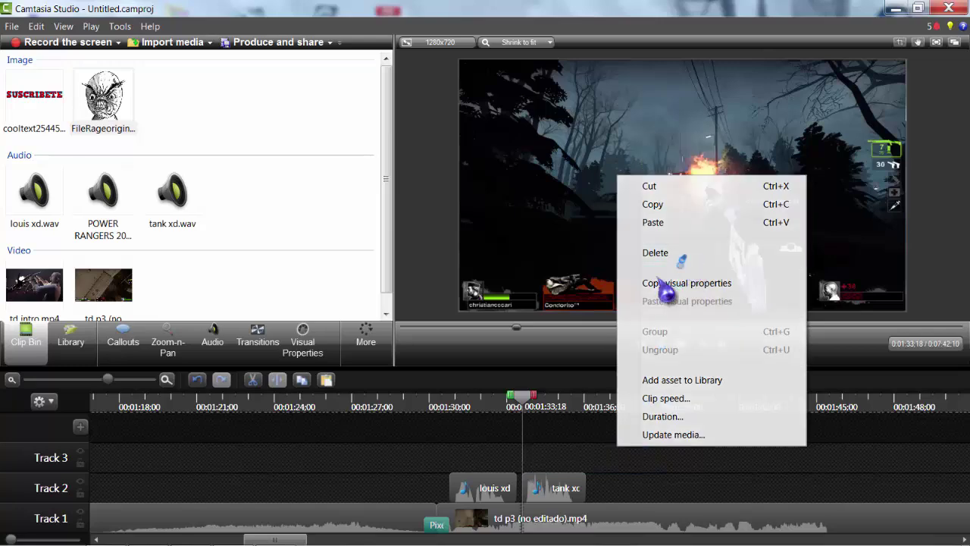
- Add the ILied.png image from the MeMeS De CC By MakeIlutions folder to the Clip Bin and minimize the folder window
left_click(266, 532)
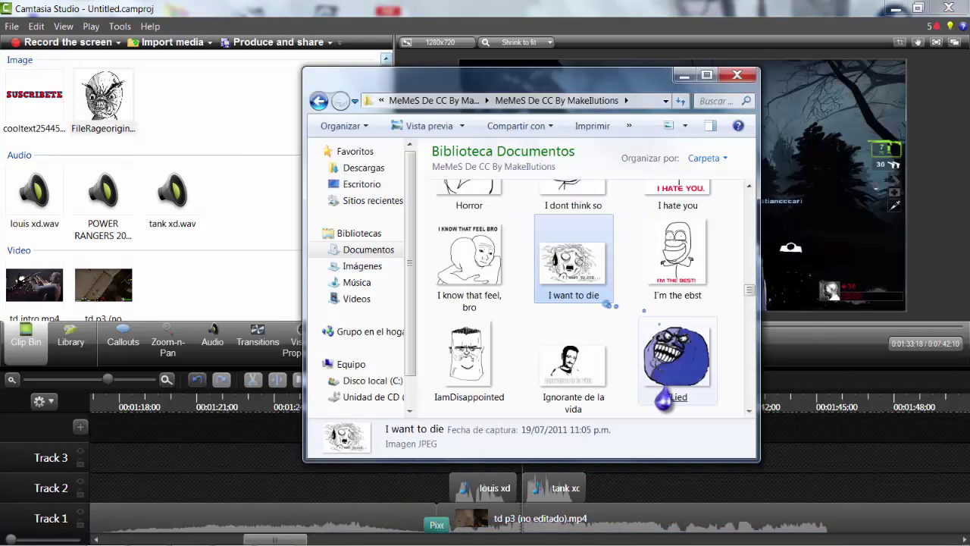
left_click_drag(670, 394, 280, 250)
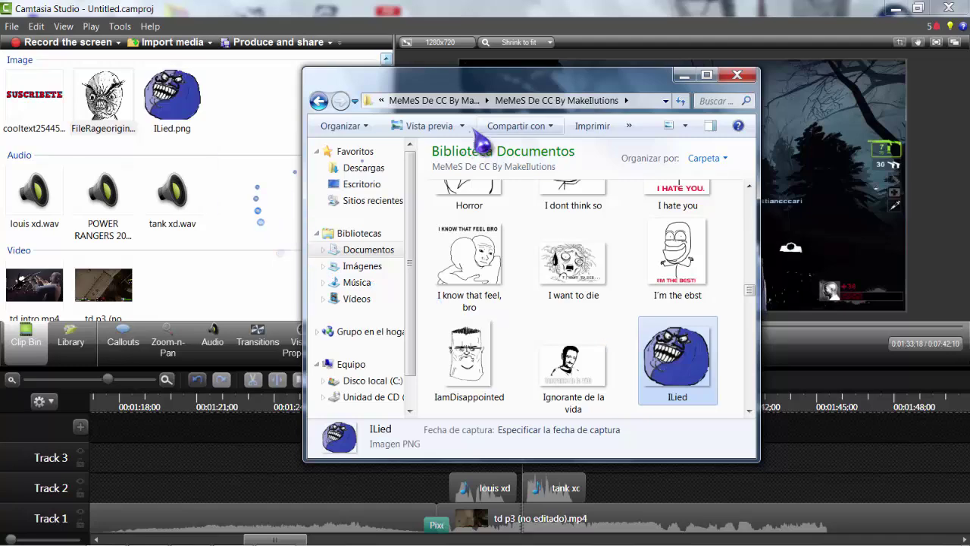
left_click(684, 75)
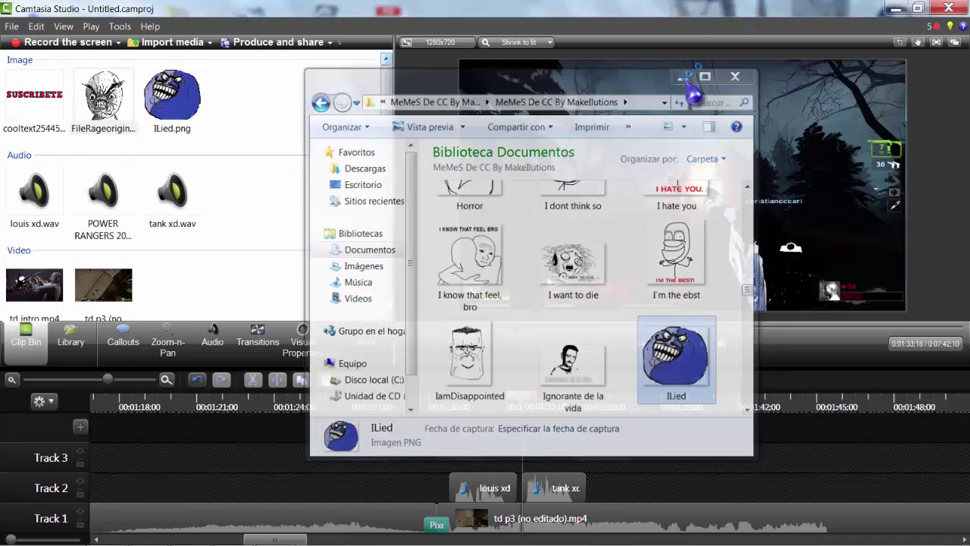
- Place ILied.png on Track 3 at 0:01:33;18 above the tank voice clip and shrink it over the tank's face
left_click_drag(529, 465, 553, 468)
mouse_move(666, 241)
left_mouse_down()
mouse_move(723, 228)
mouse_move(683, 243)
left_mouse_up()
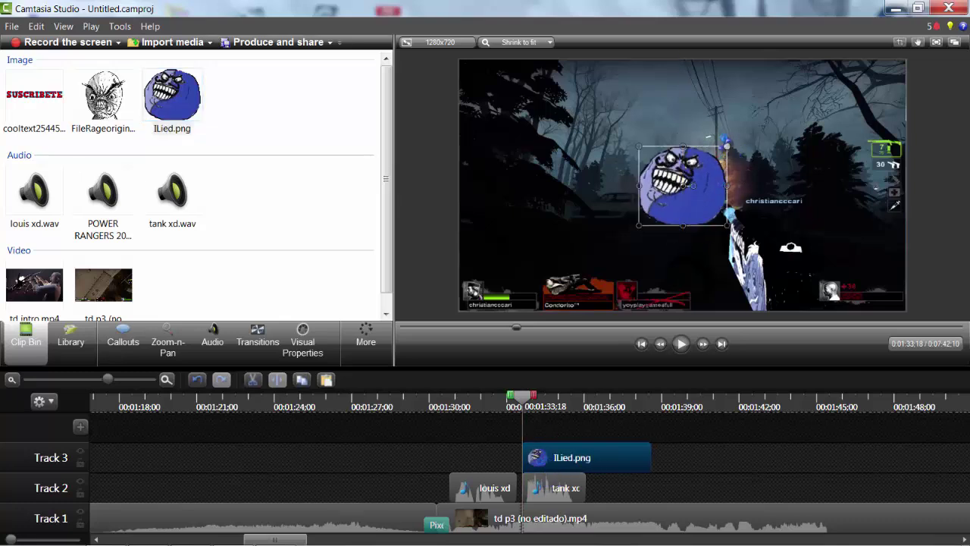
left_click_drag(726, 142, 687, 184)
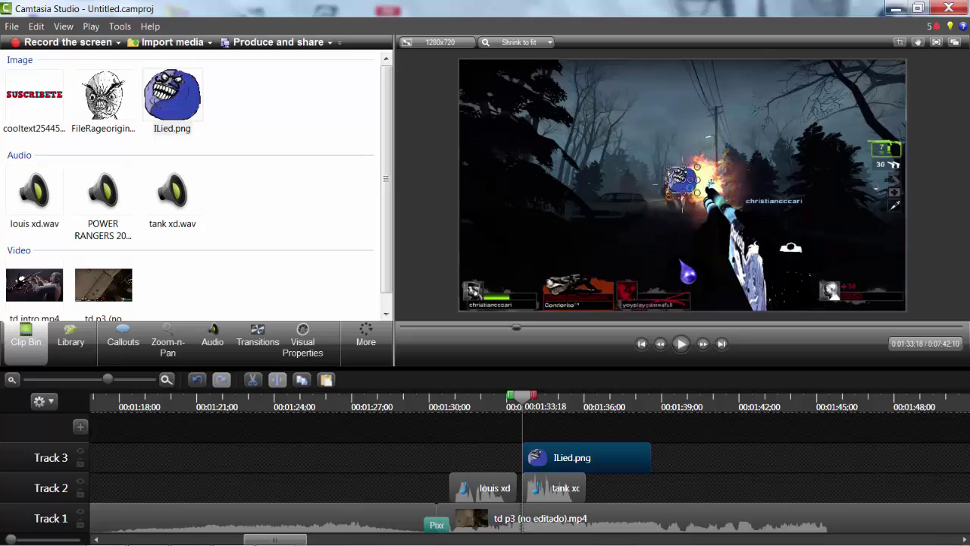
- Preview the ILied.png overlay, and refit it over the tank at 20% scale, position X 0, Y 17
left_click(680, 347)
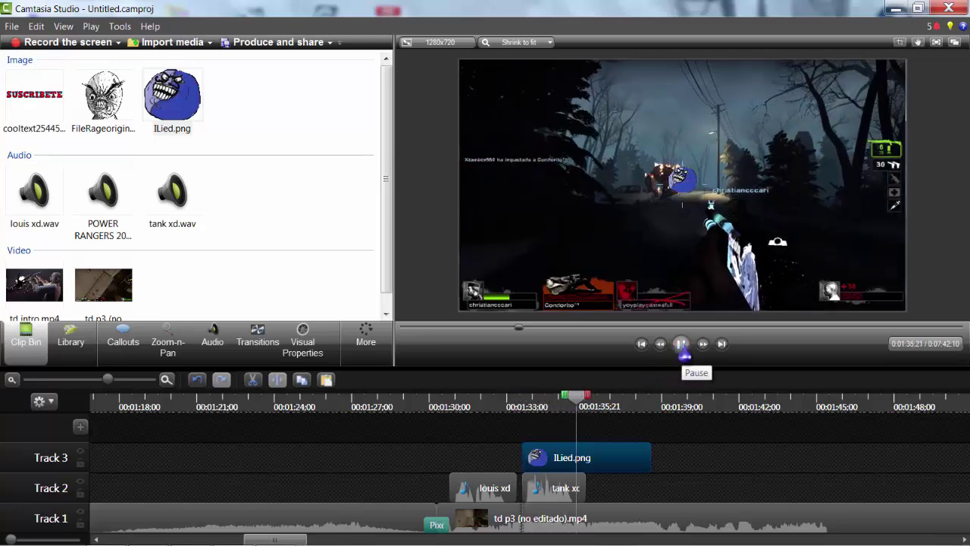
left_click(304, 341)
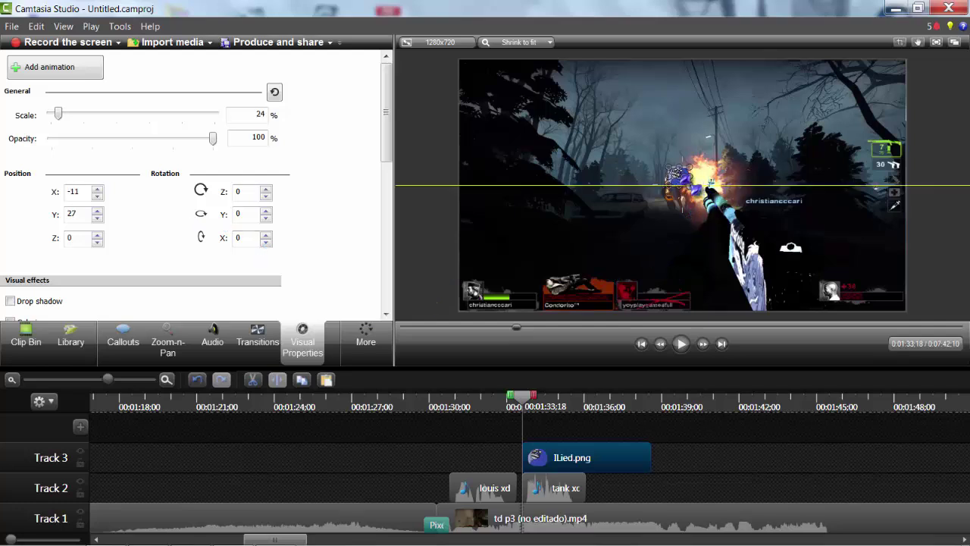
left_click_drag(692, 175, 684, 178)
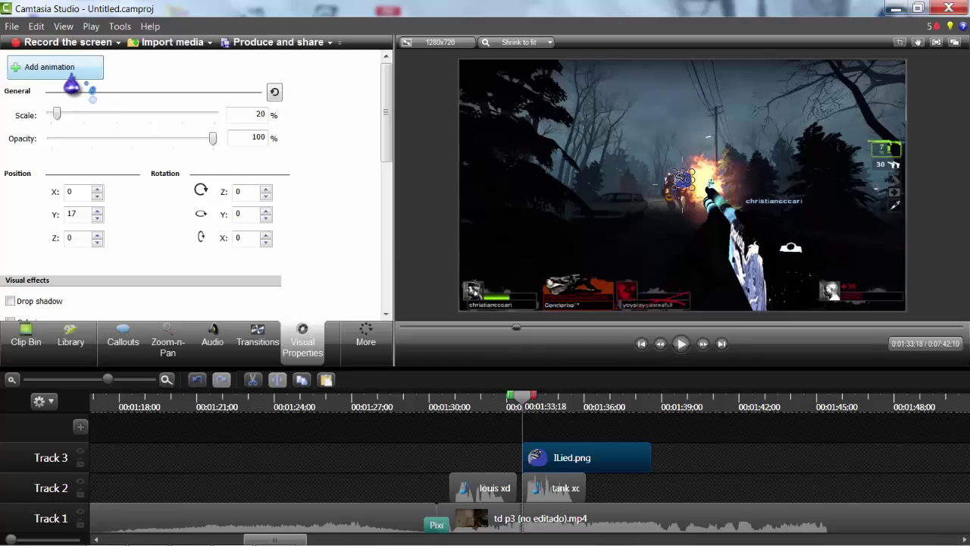
- Make ILied.png track the tank with animations at 0:01:33;26 (X -29, Y 12) and 0:01:34;08 (X -52, Y 31)
left_click(680, 344)
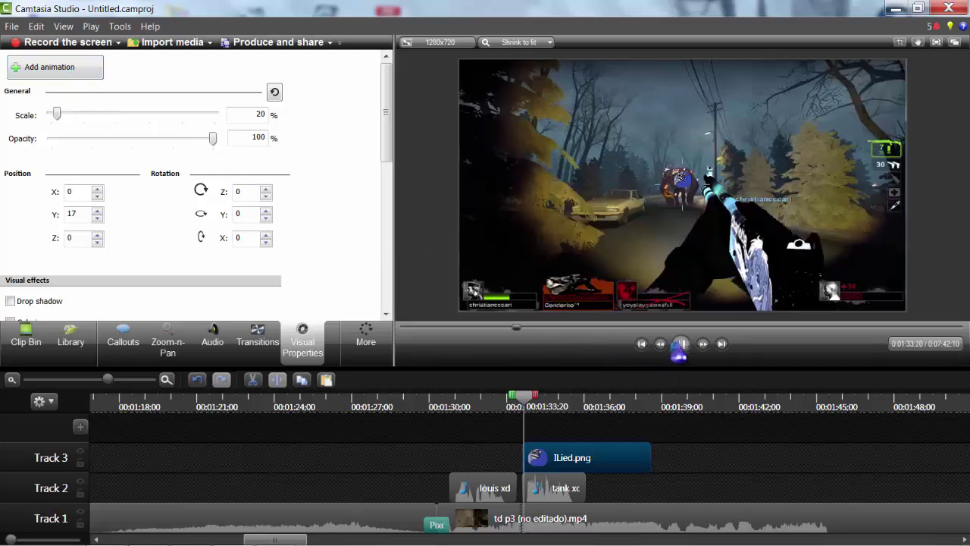
left_click(52, 68)
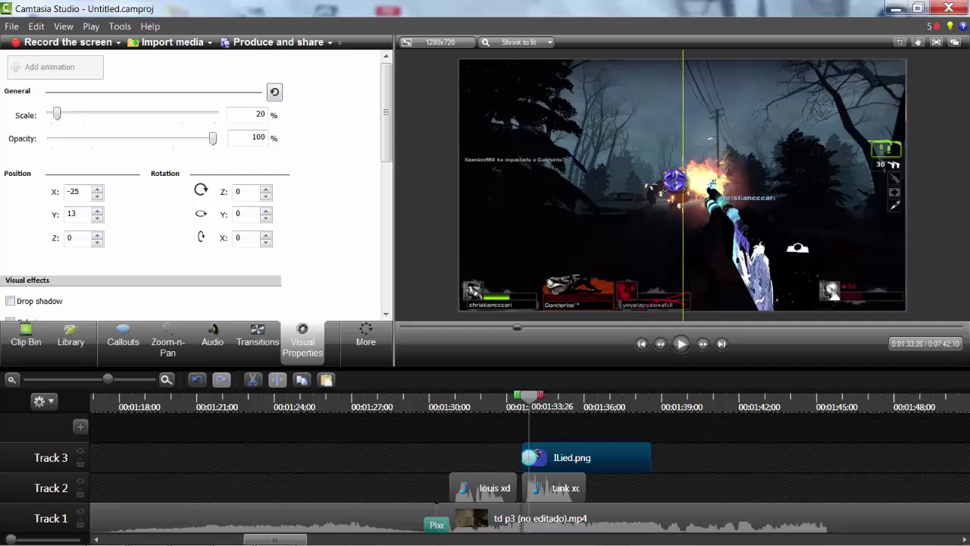
left_click(679, 344)
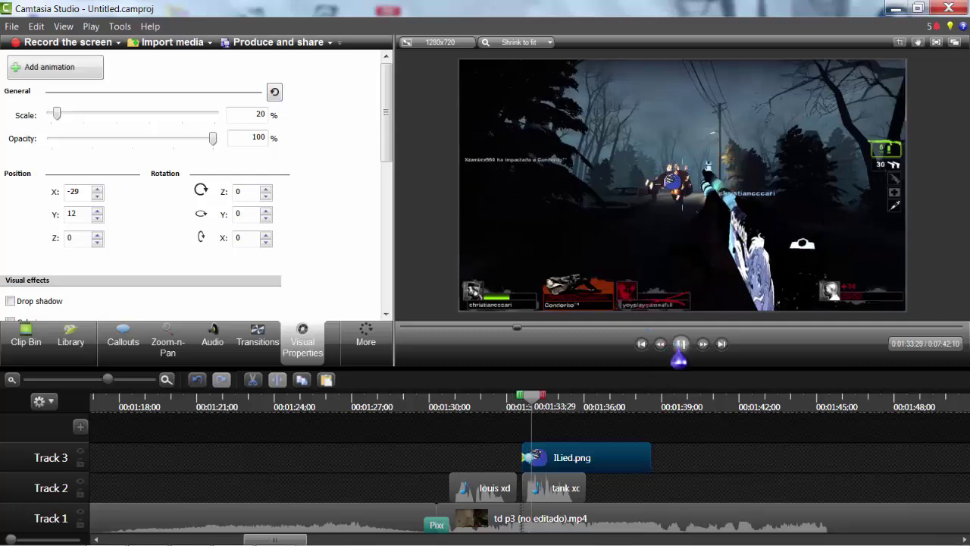
left_click(72, 75)
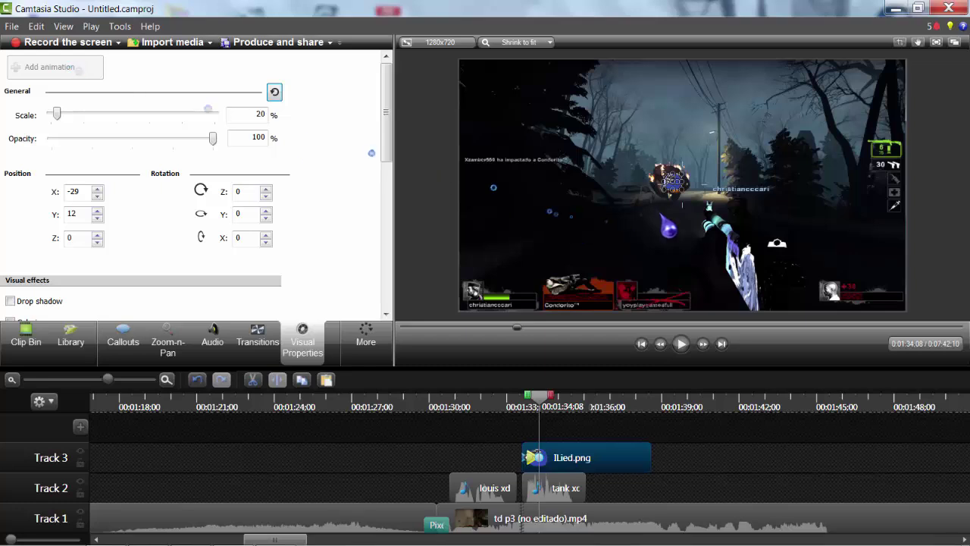
left_click_drag(670, 180, 667, 175)
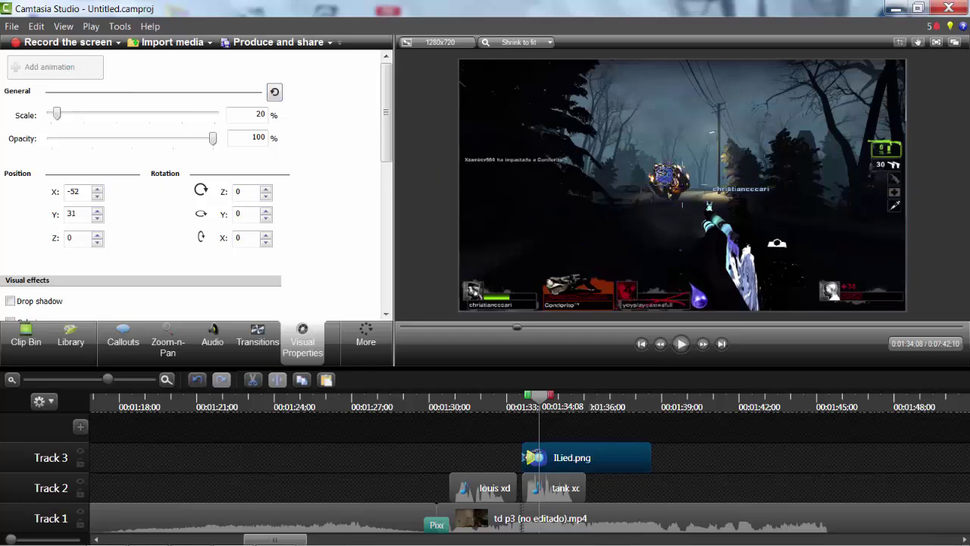
- Trim the end of the ILied.png clip on Track 3 to 0:01:36;02, level with the end of the tank voice clip
left_click(682, 345)
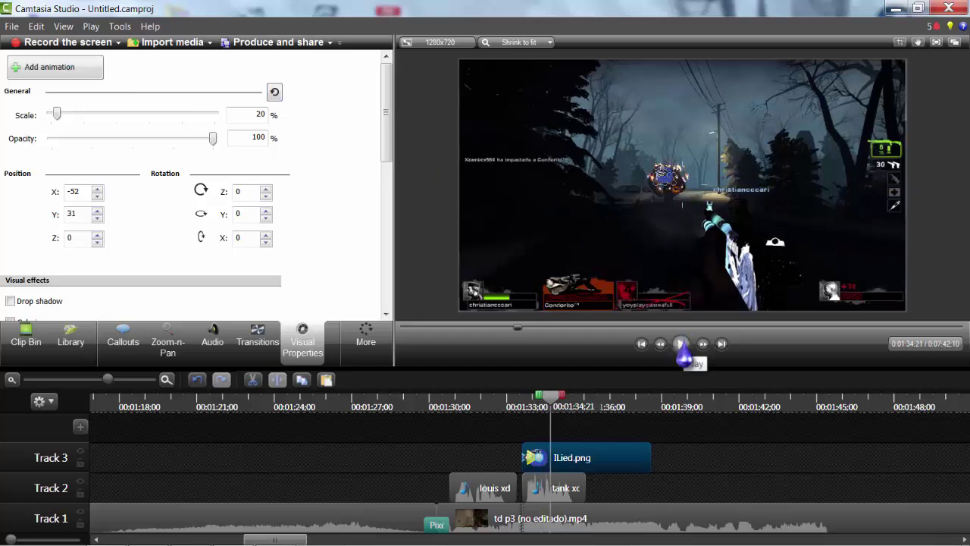
left_click(682, 345)
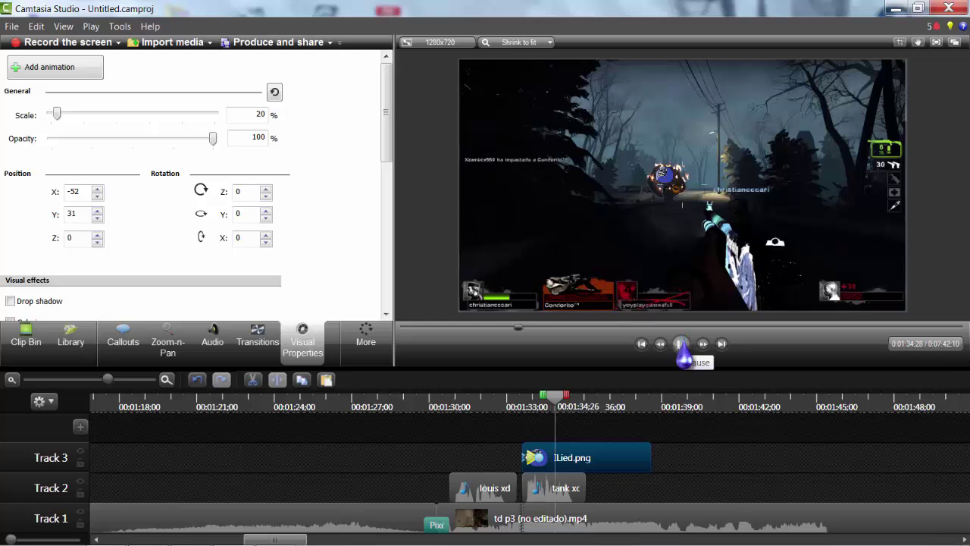
left_click(575, 410)
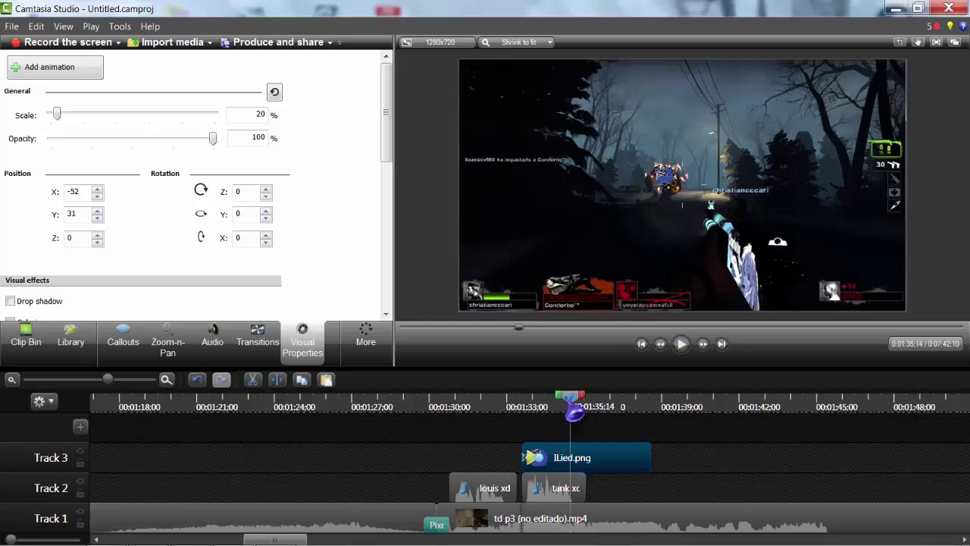
left_click(680, 357)
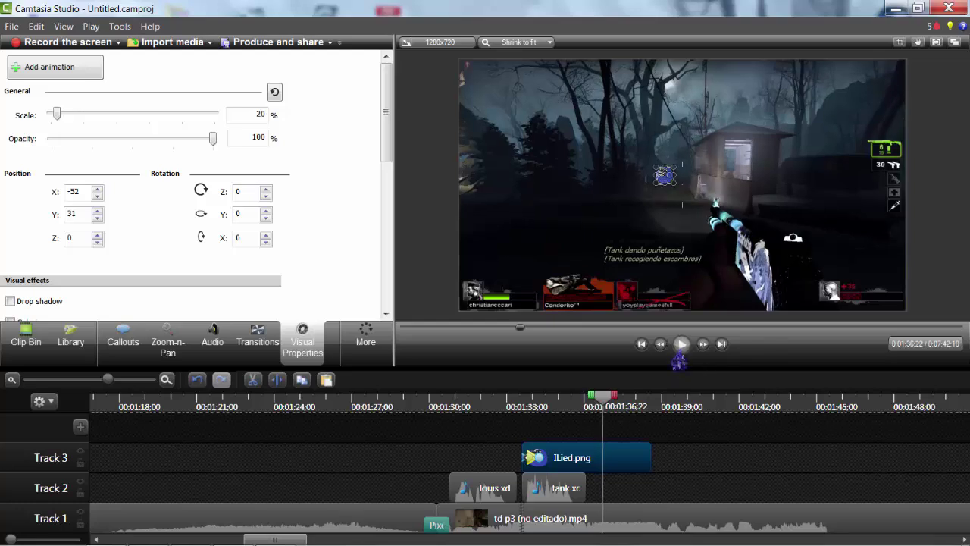
left_click_drag(608, 407, 596, 432)
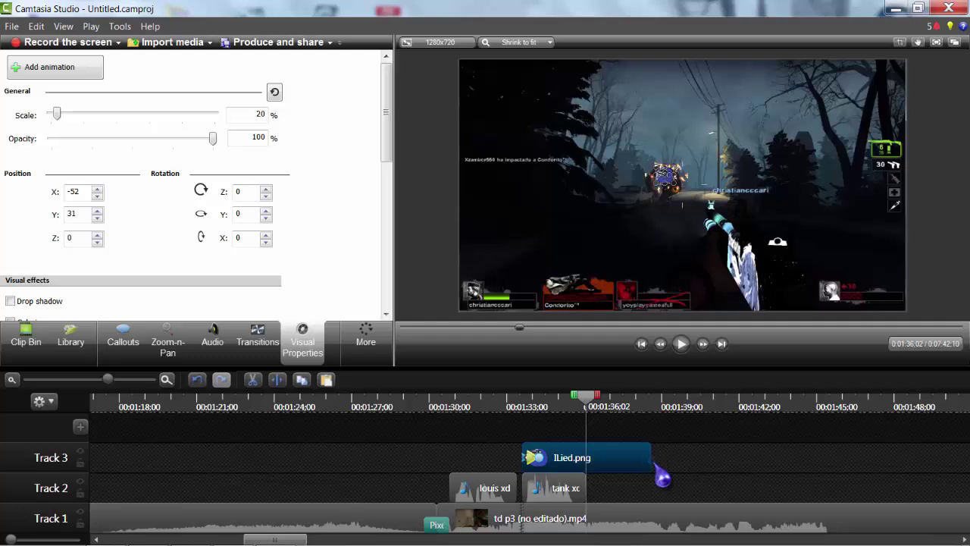
left_click_drag(653, 460, 585, 460)
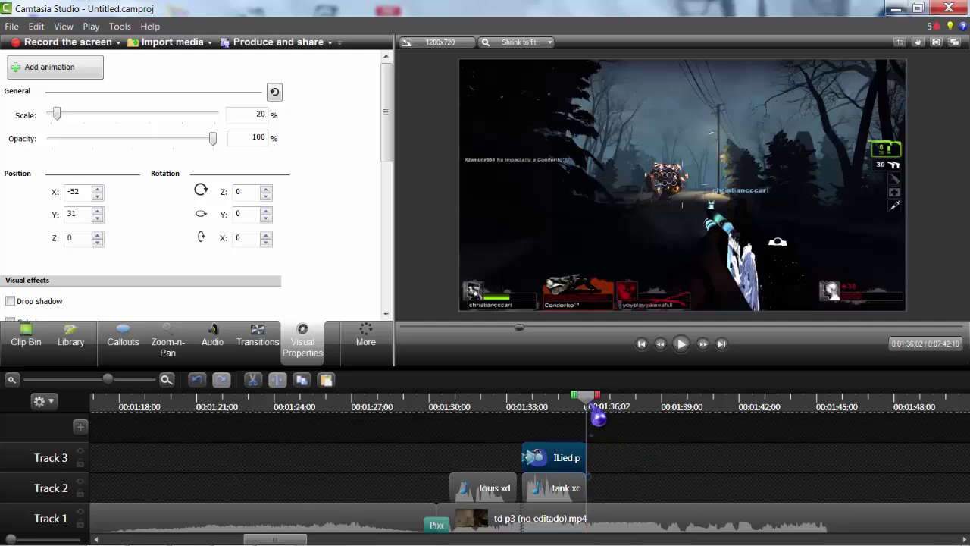
- Play back the timeline from the start of the ILied.png clip to review the animated face over the tank
left_click(541, 432)
left_click_drag(542, 432, 522, 432)
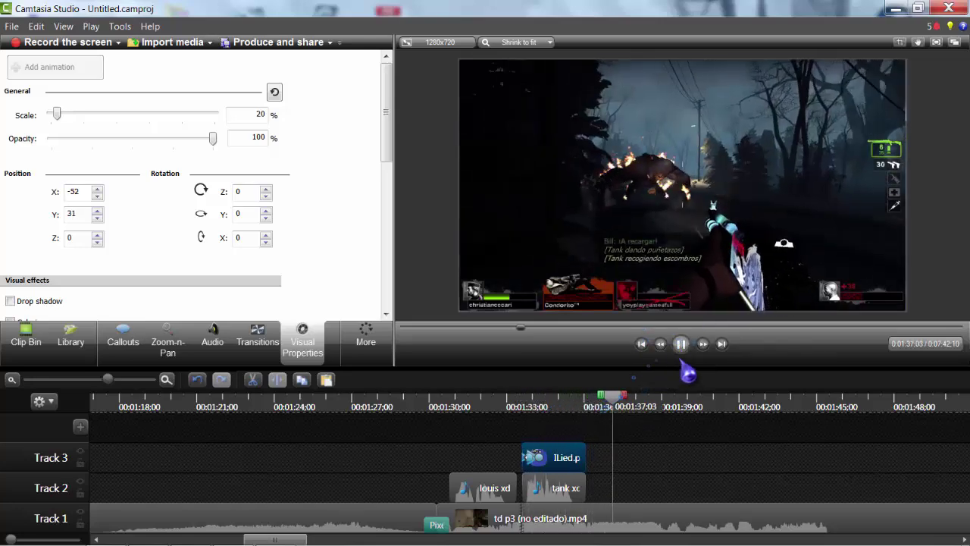
left_click(680, 345)
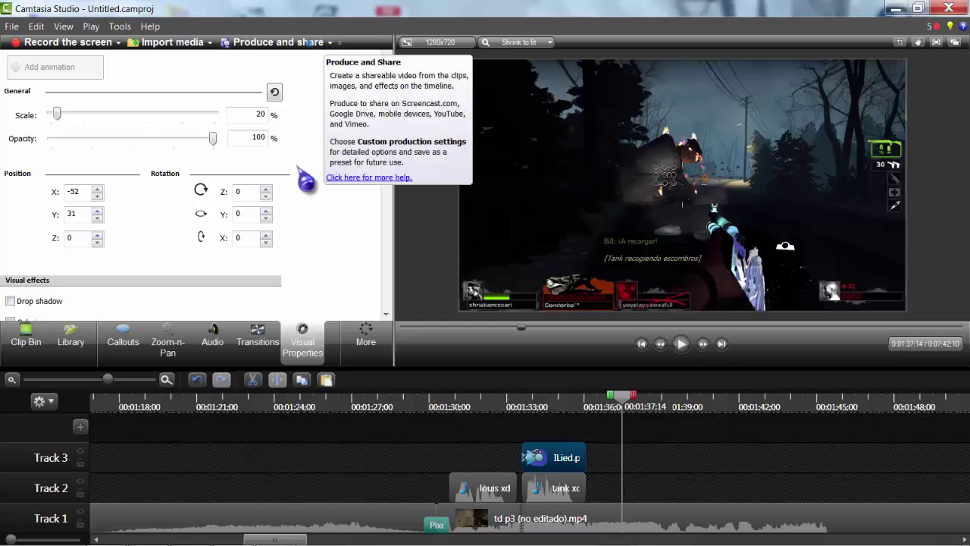
- Look up the screen recording task among Camtasia Studio 8's launch tasks in Windows
mouse_move(252, 538)
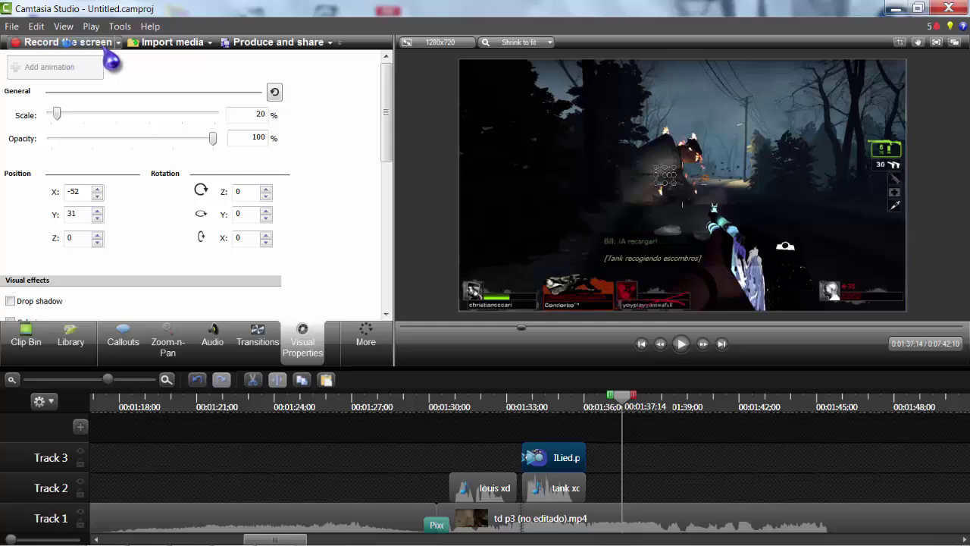
left_click(20, 530)
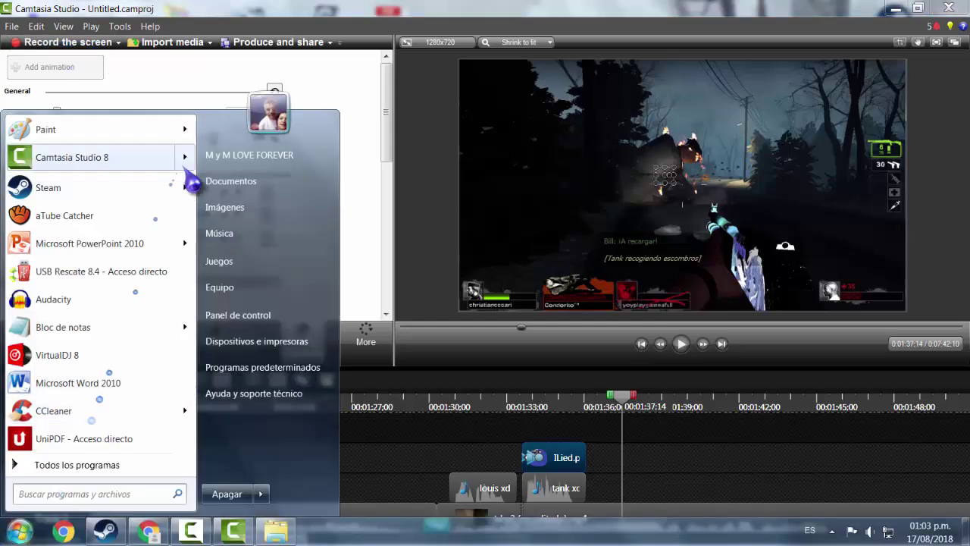
mouse_move(189, 179)
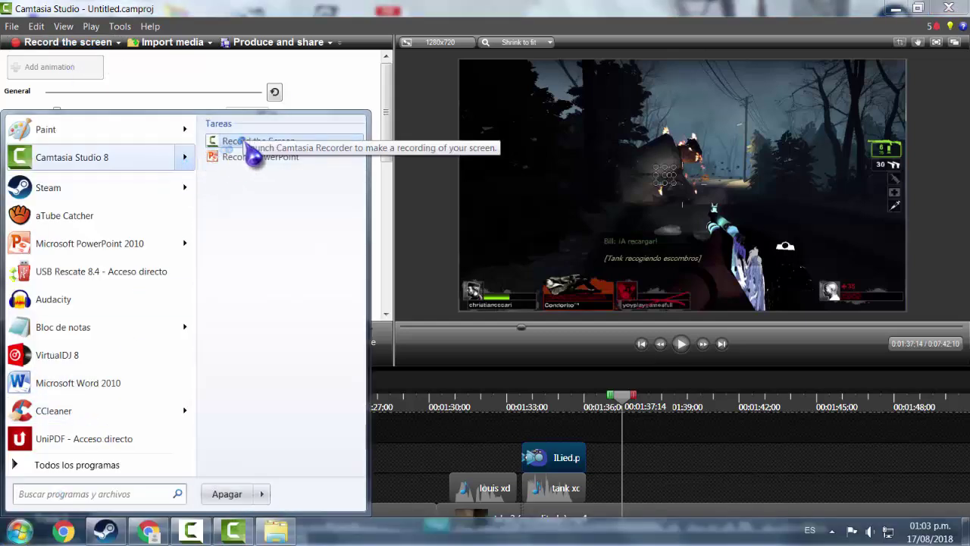
left_click(256, 141)
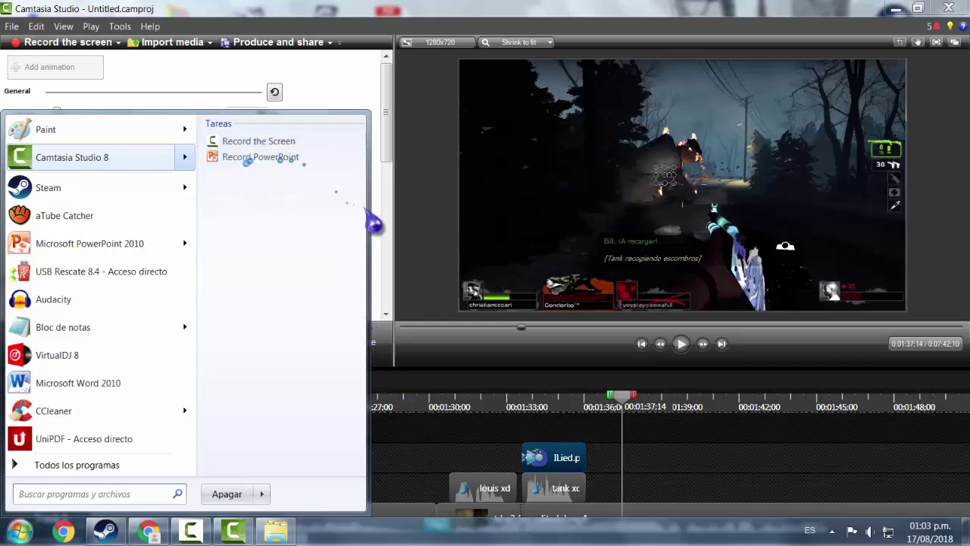
left_click(407, 212)
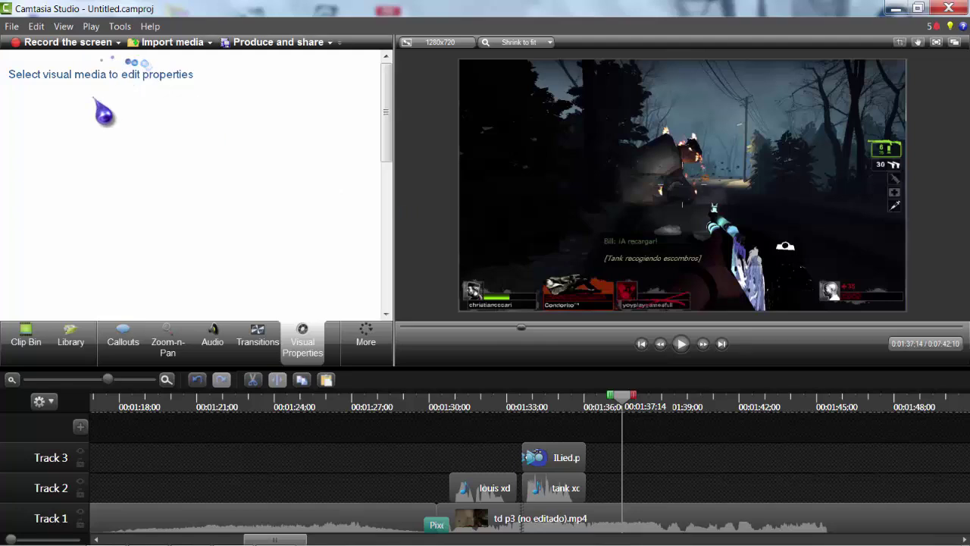
left_click(26, 334)
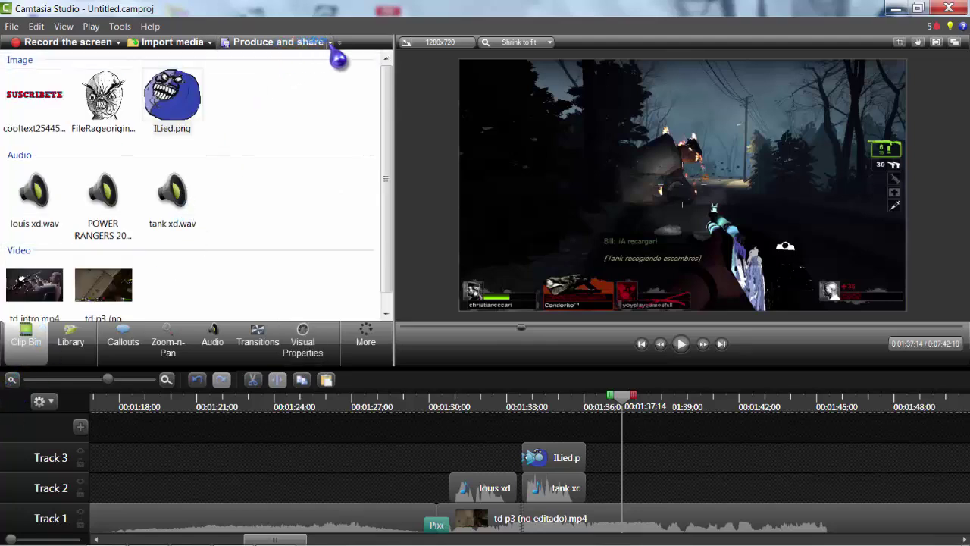
left_click(196, 42)
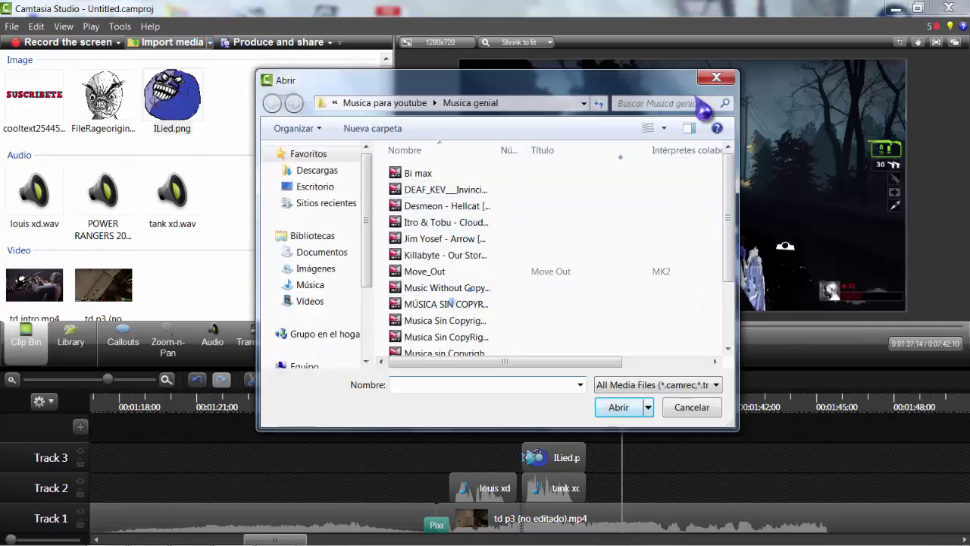
left_click(716, 77)
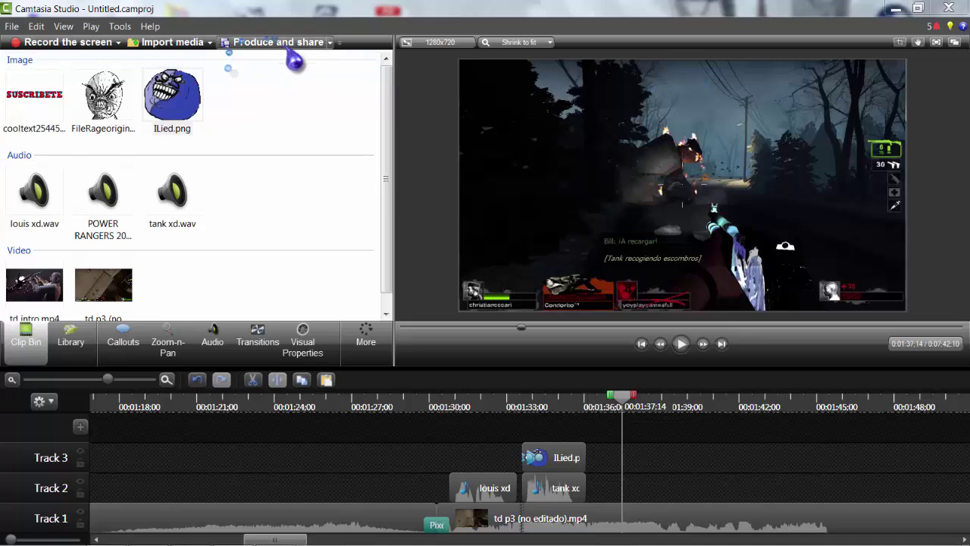
- Set up production of the video with the MP4 only (up to 1080p) preset and continue to the save settings
left_click(280, 42)
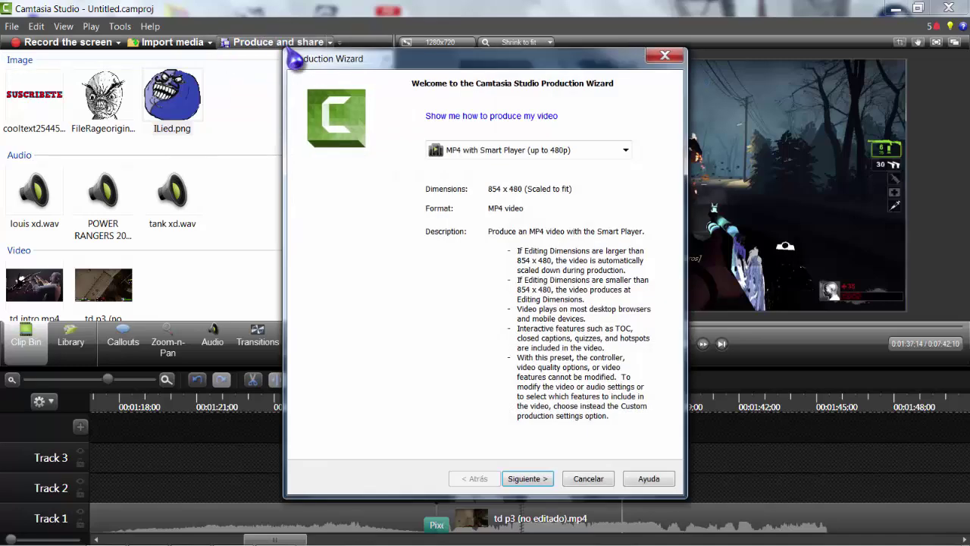
left_click(625, 150)
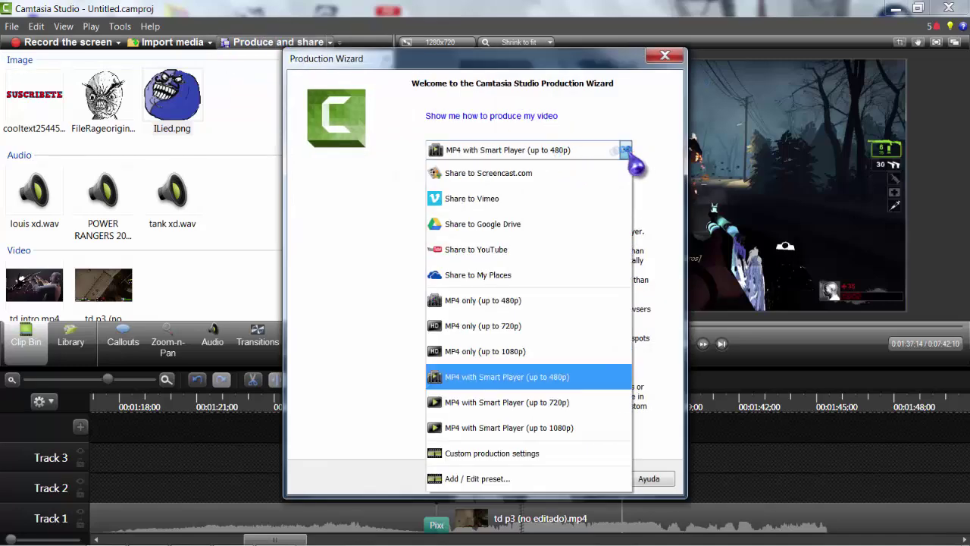
left_click(515, 356)
left_click(527, 478)
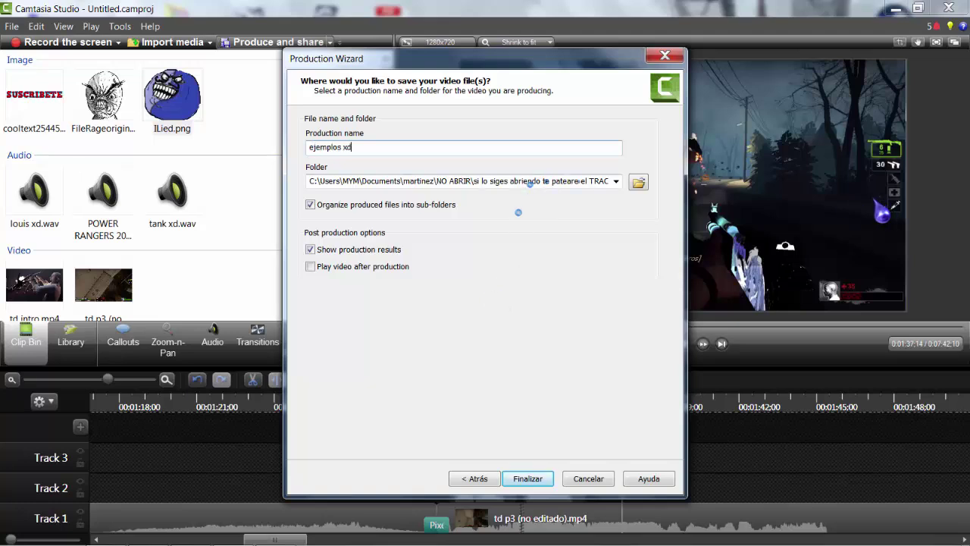
- Name the production ejemplos xd.mp4, save it in the videos folder of canal de youtube, and start rendering
left_click(639, 183)
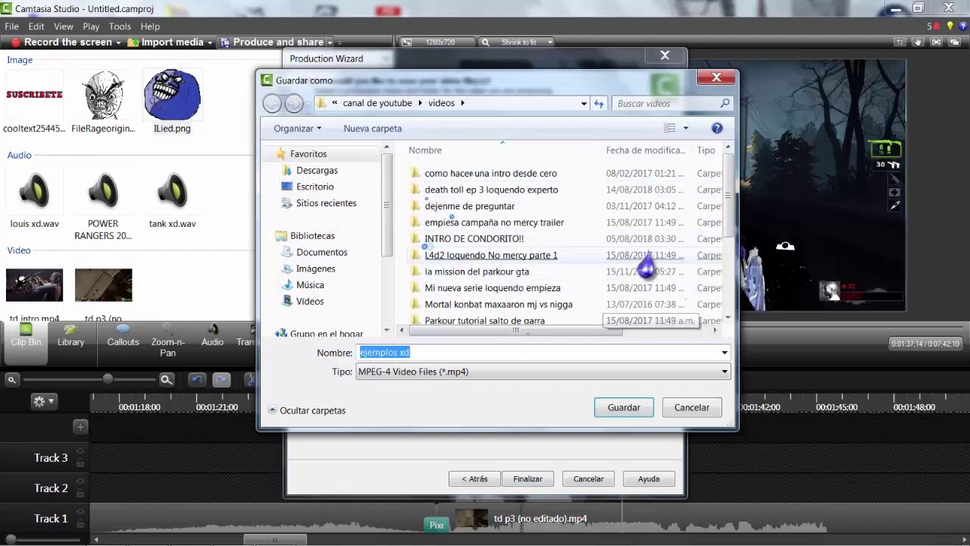
left_click(624, 410)
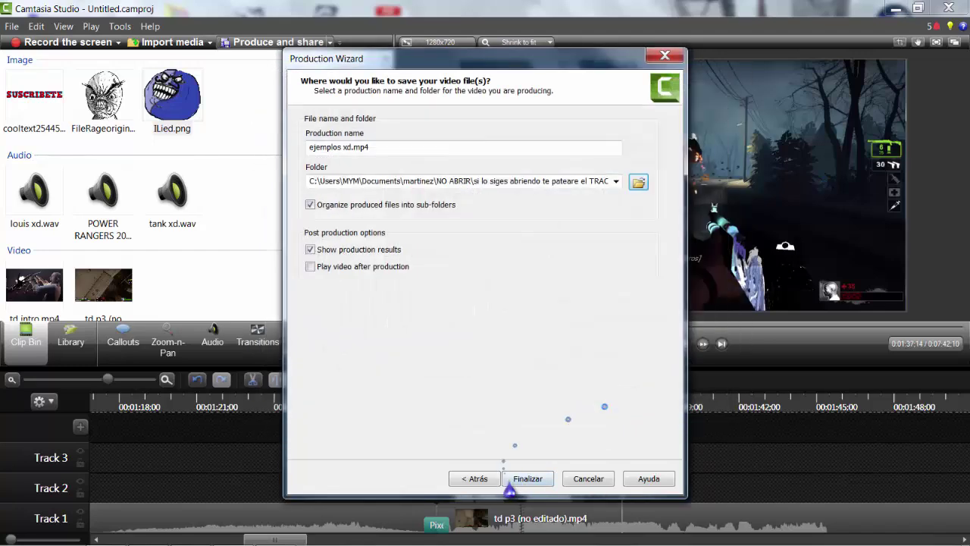
left_click(529, 478)
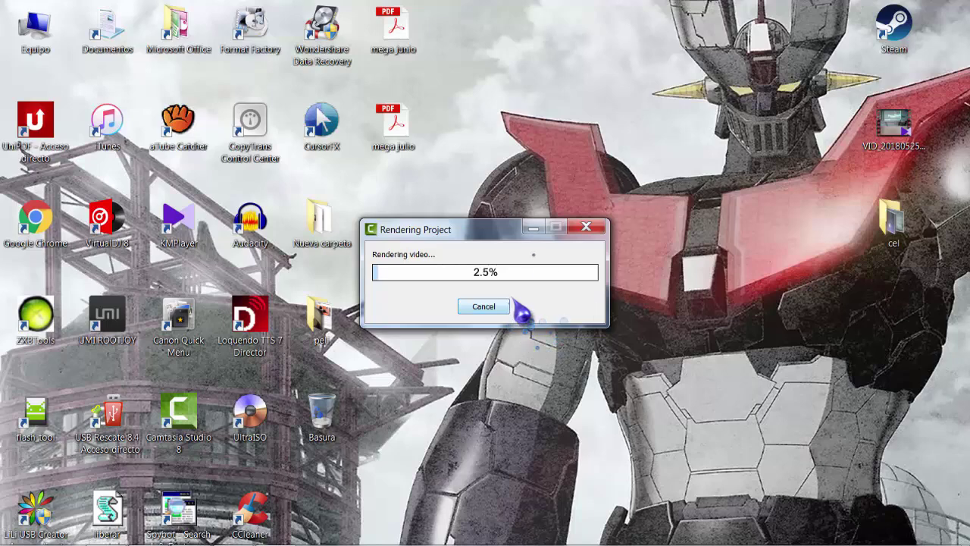
left_click(483, 307)
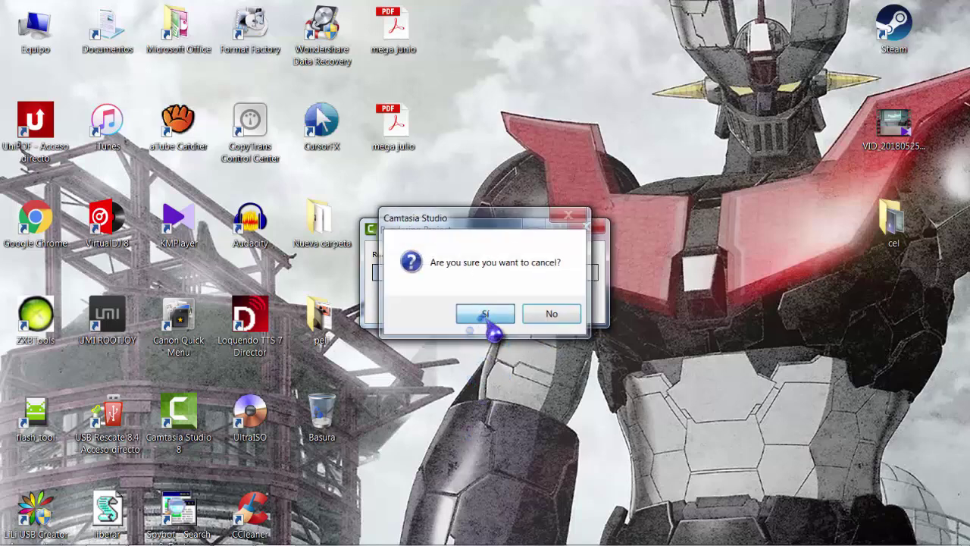
left_click(552, 310)
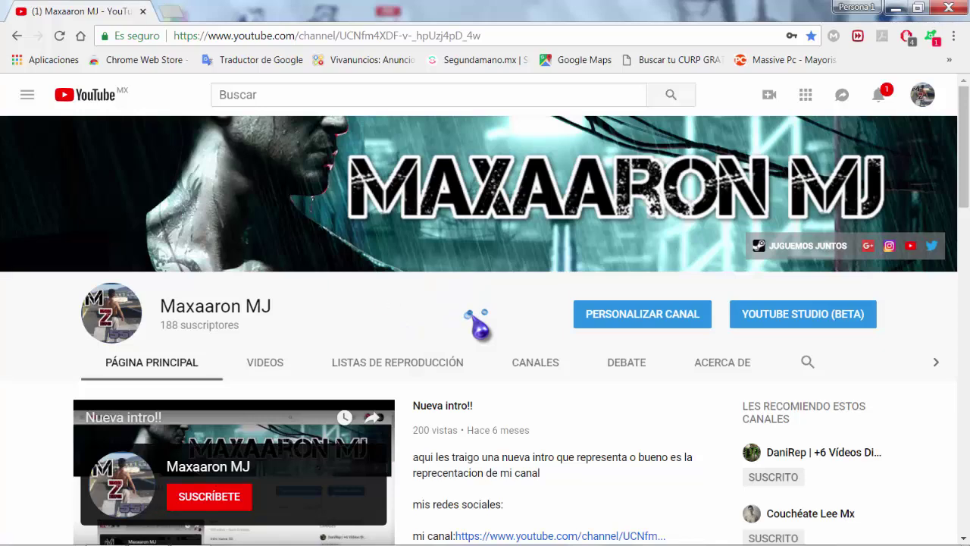
- Look over the YouTube channel page in Chrome, and view the Steam profile linked from its banner
scroll(425, 318, "down", 4)
scroll(425, 315, "down", 2)
scroll(417, 314, "up", 6)
left_click(800, 253)
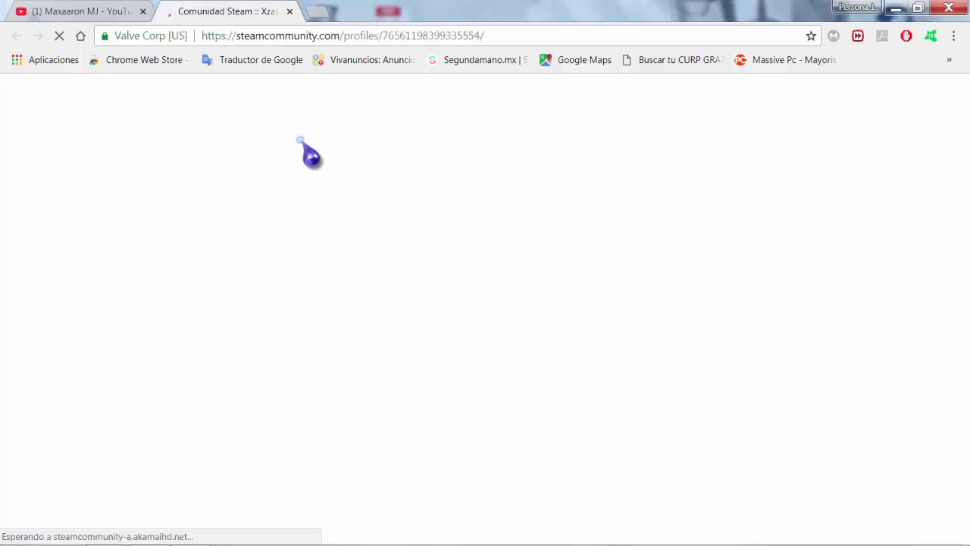
scroll(335, 203, "down", 2)
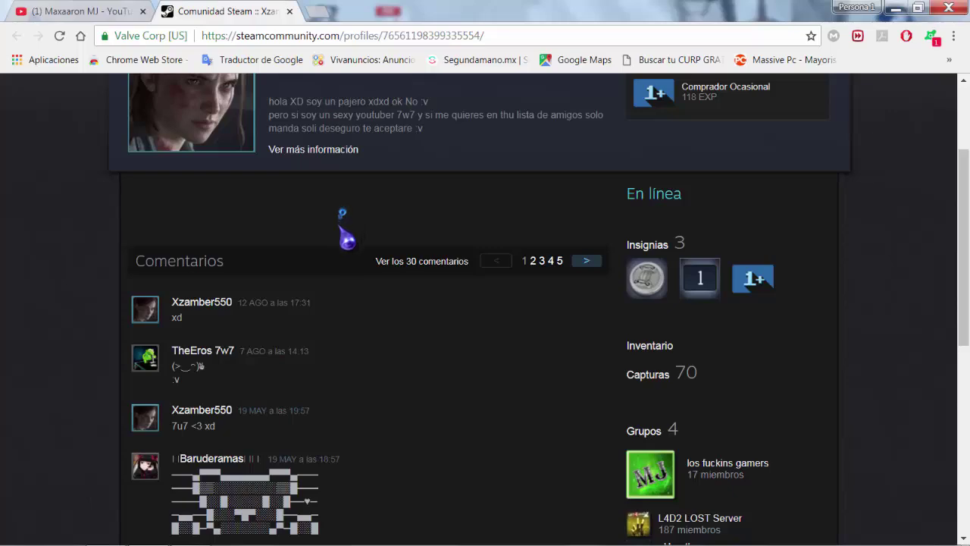
scroll(341, 227, "up", 2)
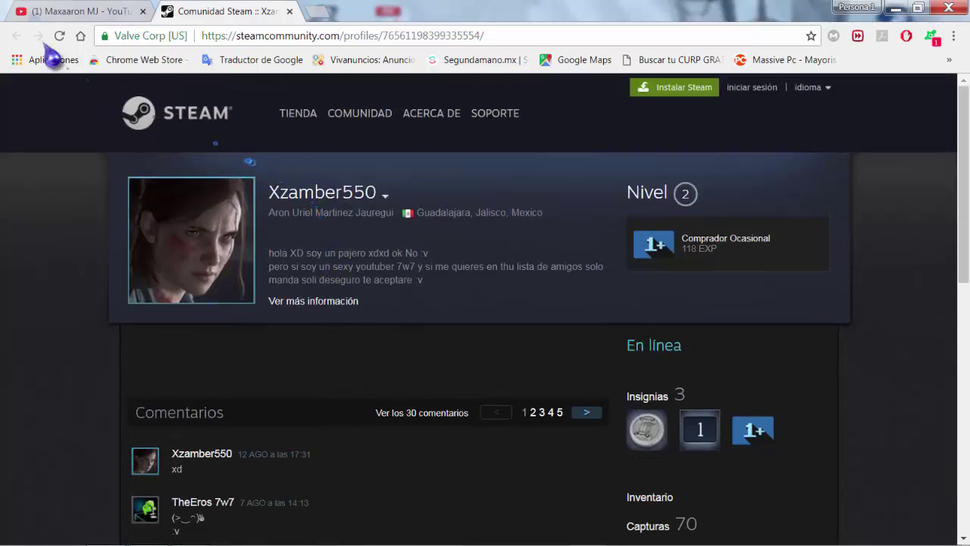
- Return to the YouTube channel page, open its linked Google+ profile, and look through the published posts
left_click(69, 11)
left_click(865, 246)
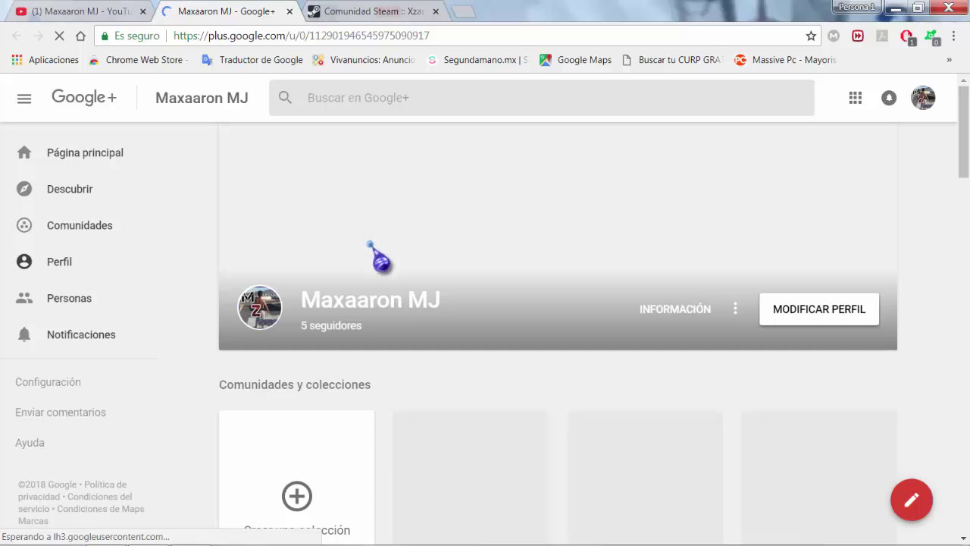
scroll(370, 245, "down", 6)
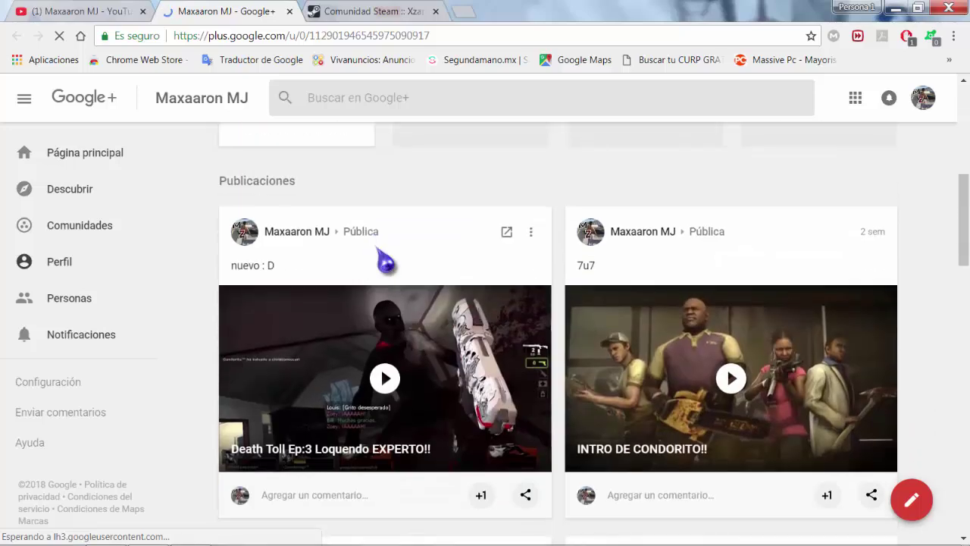
scroll(385, 259, "up", 5)
scroll(385, 260, "down", 5)
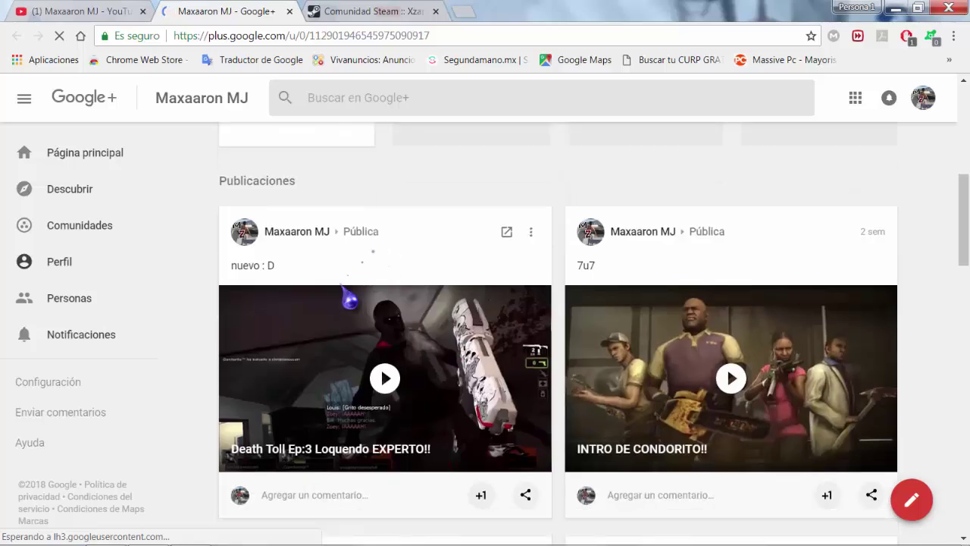
- Look further down the Google+ profile's older posts and return to the profile header
scroll(572, 317, "down", 4)
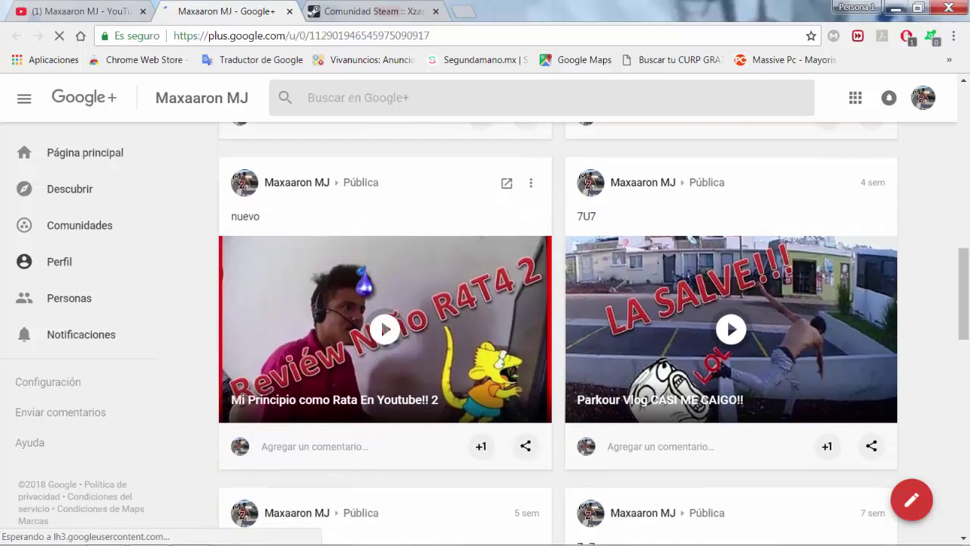
scroll(365, 284, "up", 7)
scroll(366, 284, "up", 4)
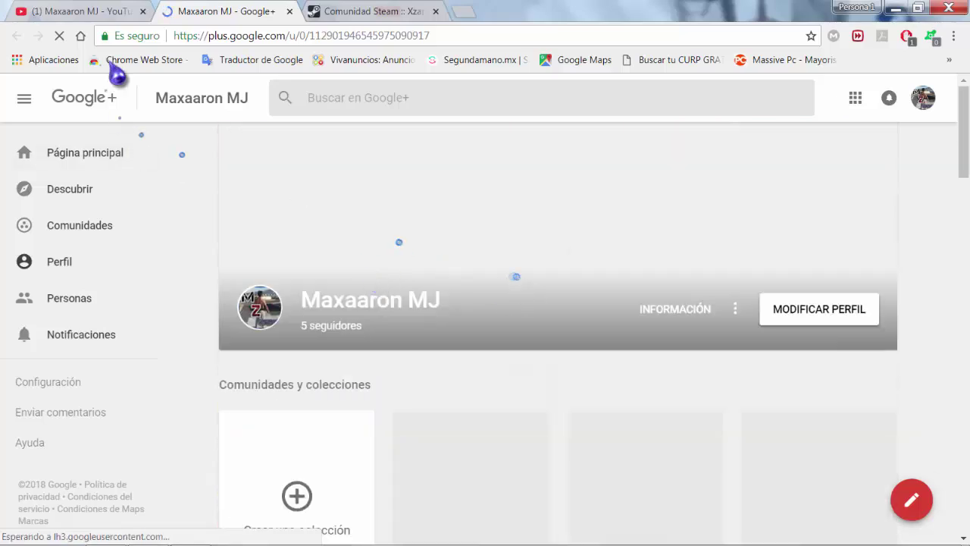
- Return to the YouTube channel page, open its linked Instagram profile, and look through the posted photos
left_click(90, 11)
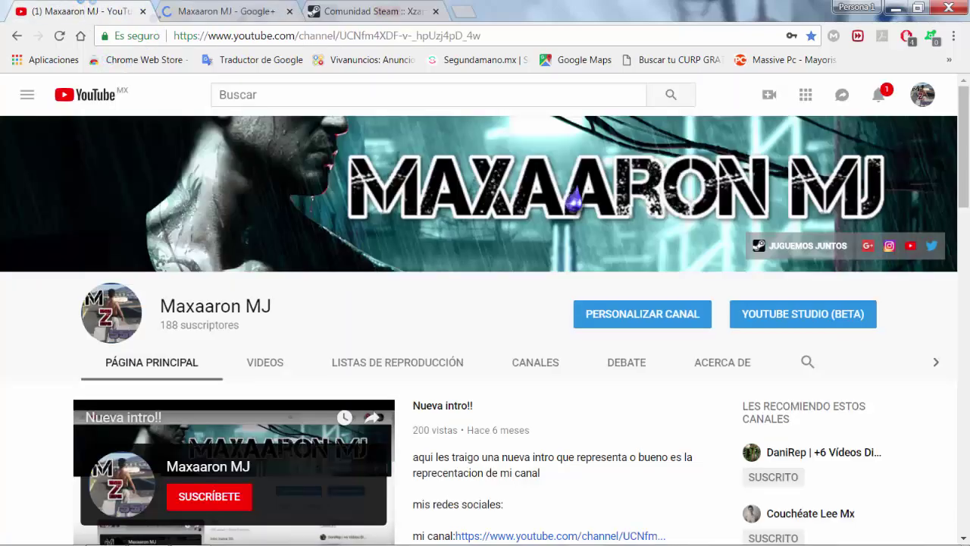
left_click(889, 244)
scroll(279, 214, "down", 9)
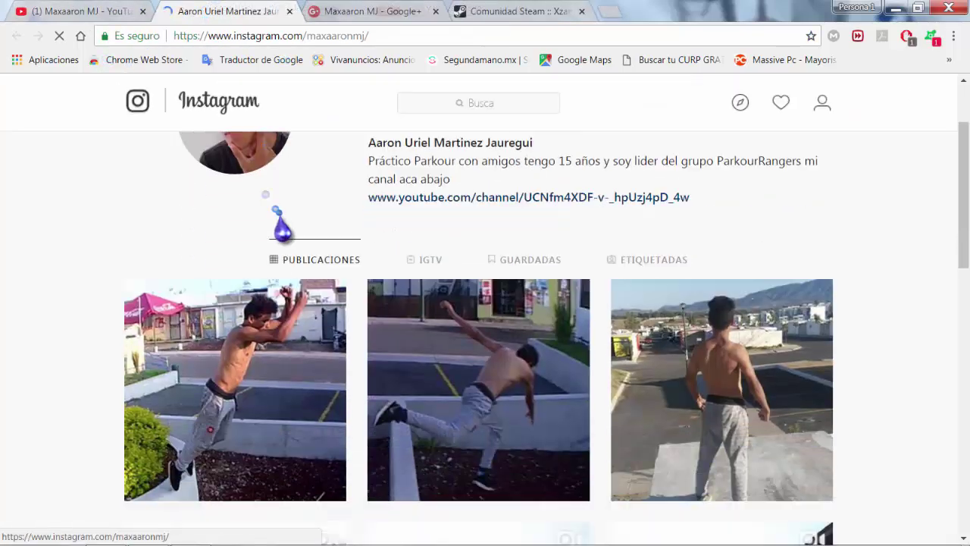
scroll(295, 232, "down", 6)
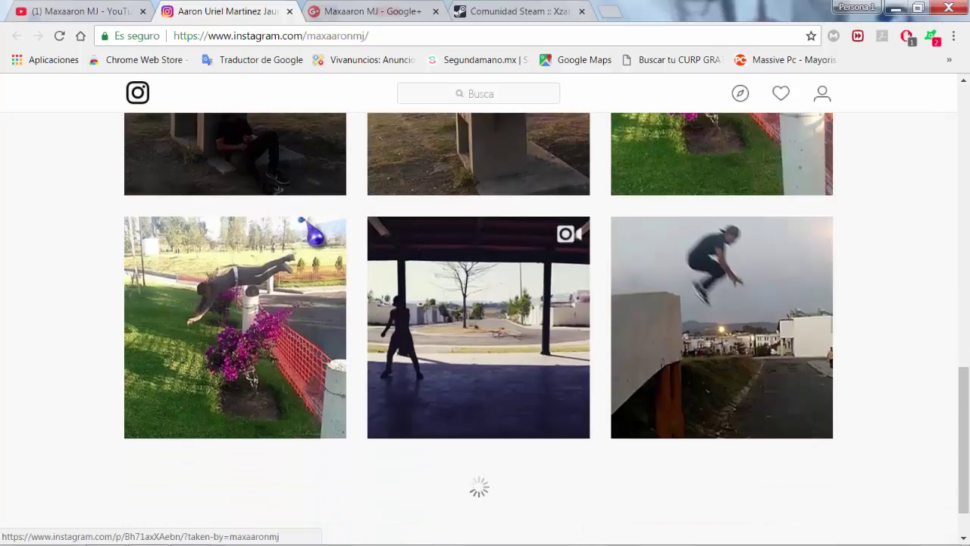
scroll(317, 237, "down", 3)
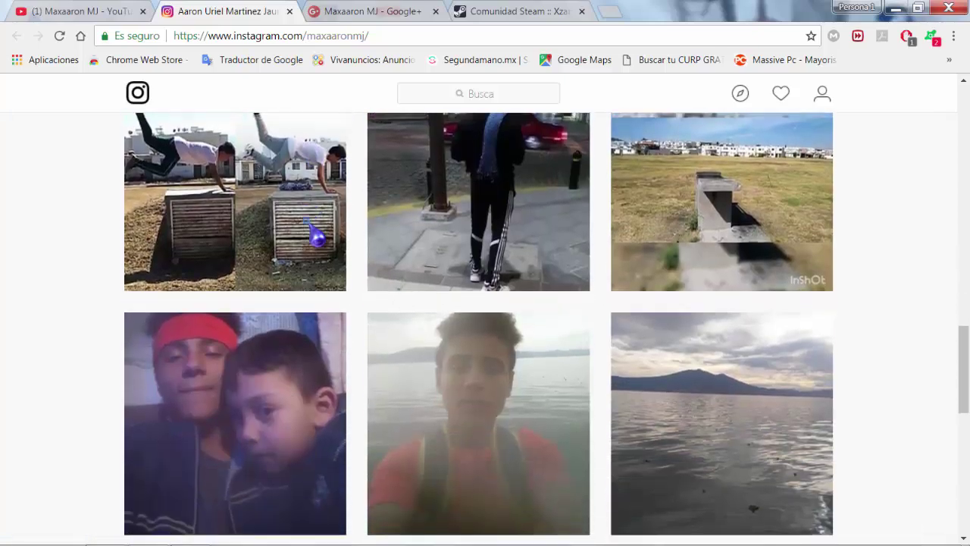
- Watch the Instagram video post of the vault over the concrete block in the field, close it, and return to the profile header
scroll(346, 240, "up", 2)
left_click(678, 273)
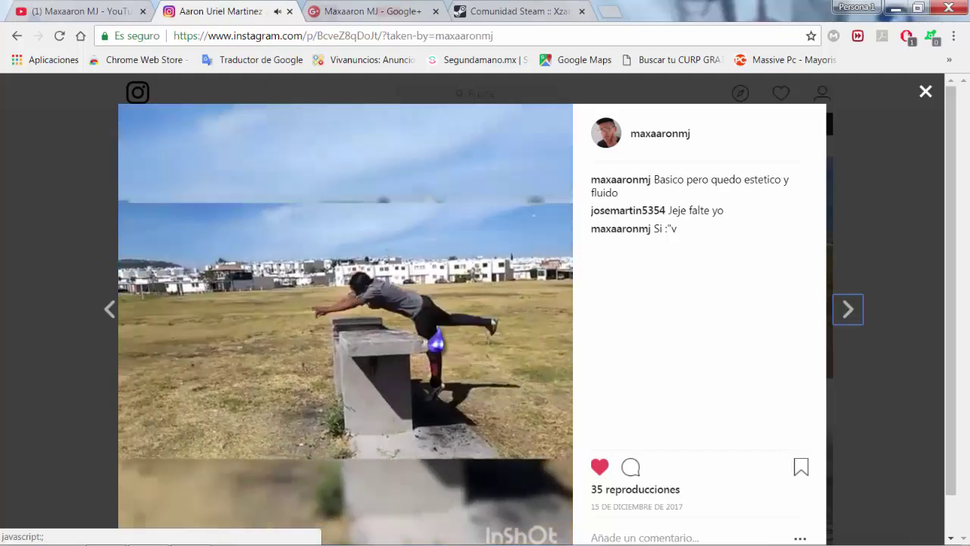
left_click(925, 92)
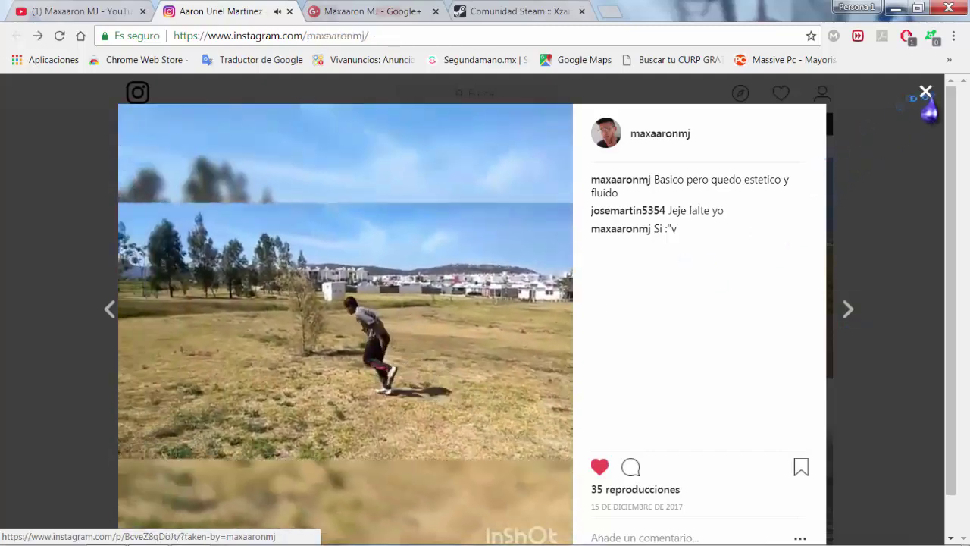
scroll(530, 265, "up", 15)
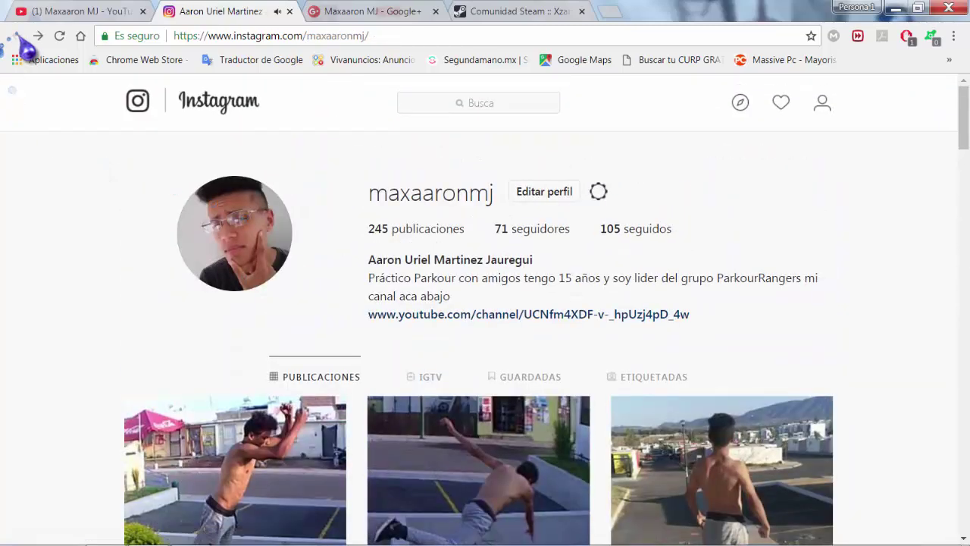
- Go back to the YouTube channel page, open its linked Twitter profile, and look through the tweets
left_click(112, 13)
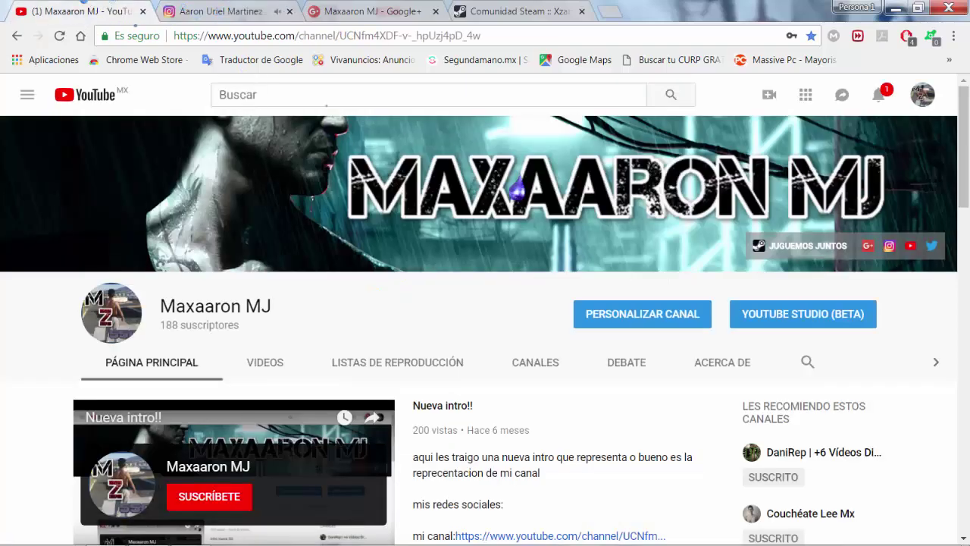
left_click(936, 256)
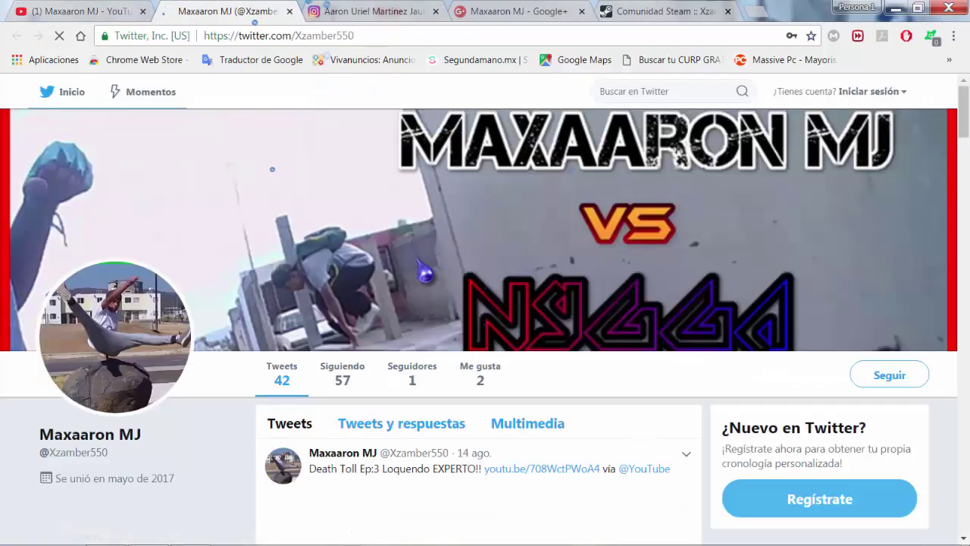
scroll(326, 220, "down", 3)
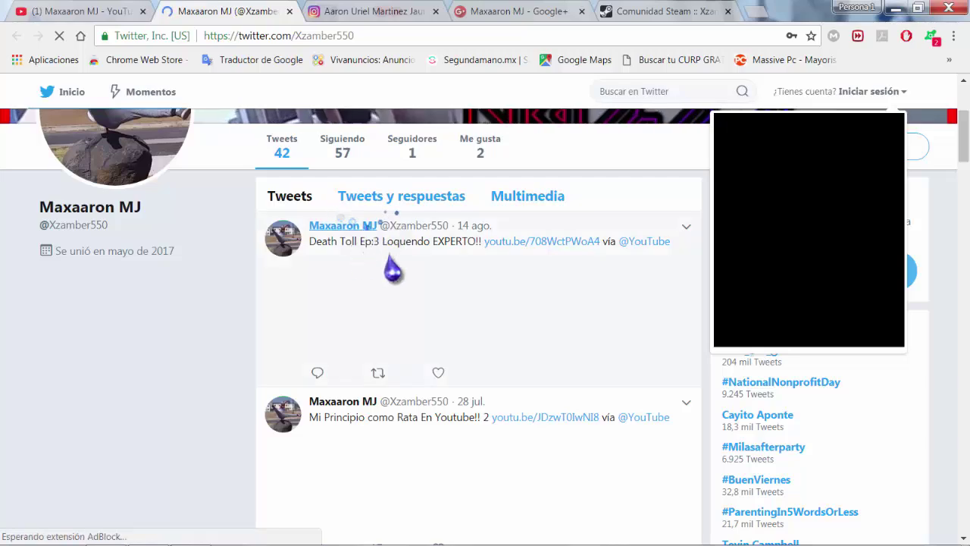
scroll(432, 269, "down", 3)
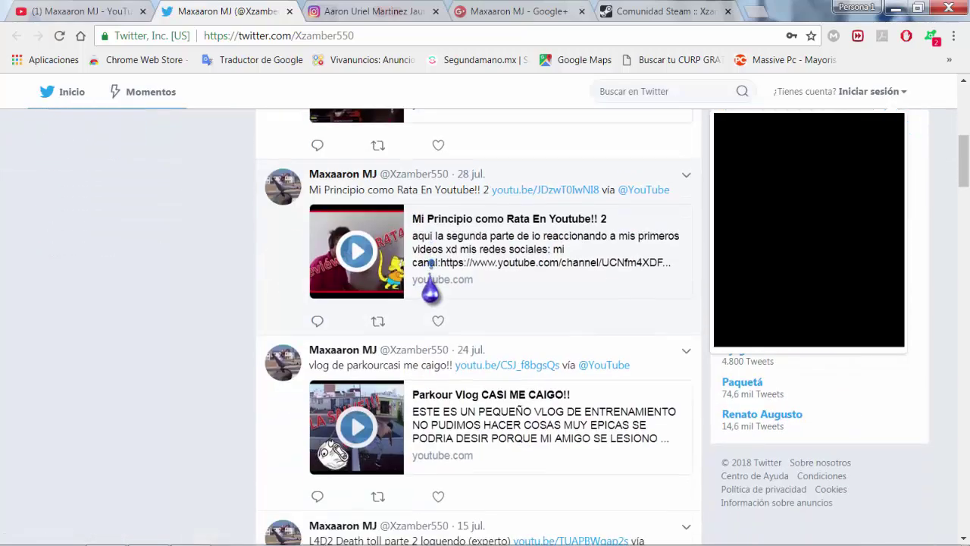
scroll(460, 291, "up", 1)
scroll(546, 269, "down", 1)
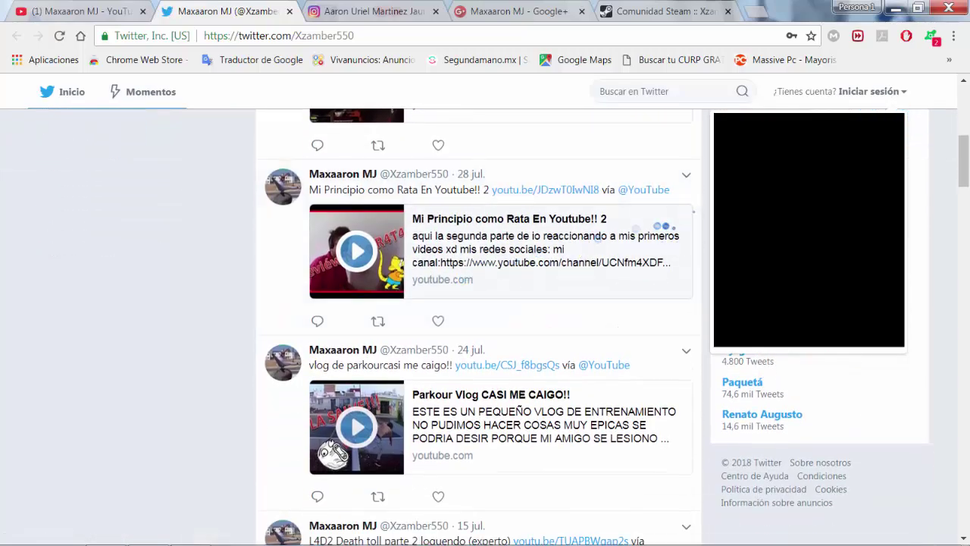
scroll(480, 300, "up", 10)
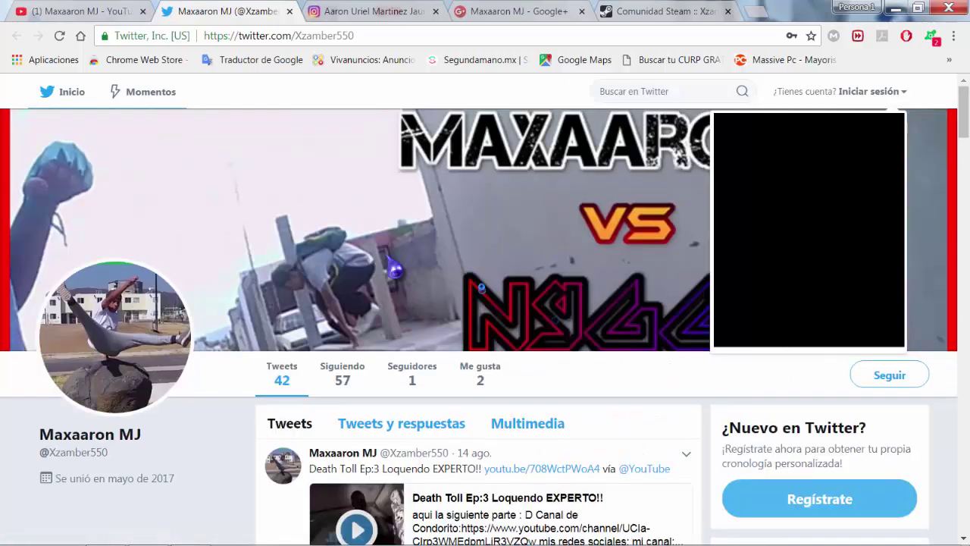
- From the YouTube channel banner, open the linked Condorito channel, look over its page, and follow its CanalDeMaxa link back
left_click(79, 17)
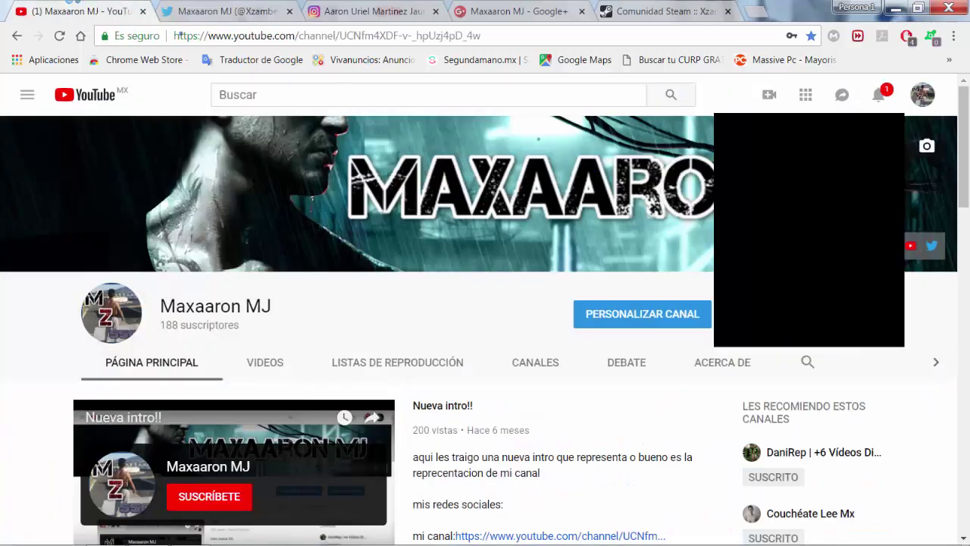
left_click(910, 254)
scroll(299, 246, "down", 1)
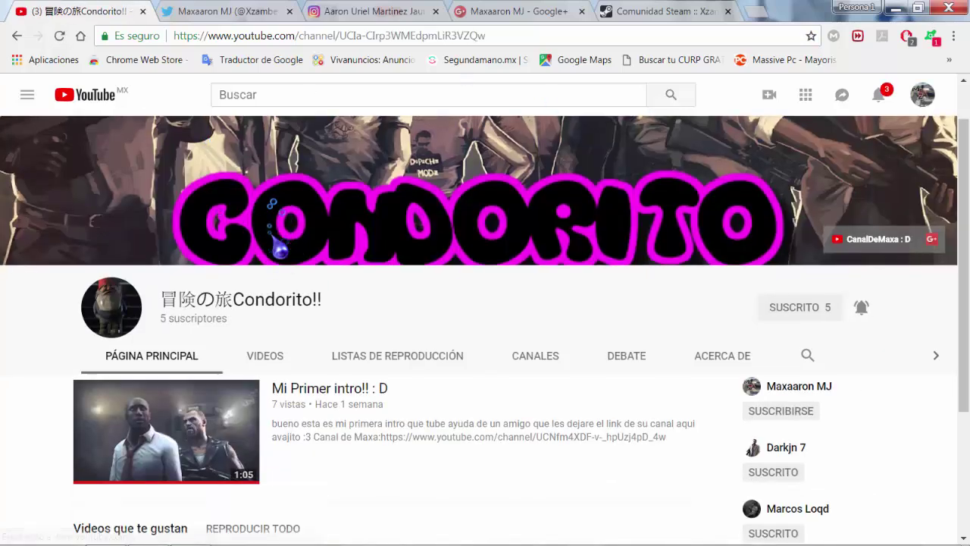
left_click_drag(228, 249, 191, 250)
left_click(191, 257)
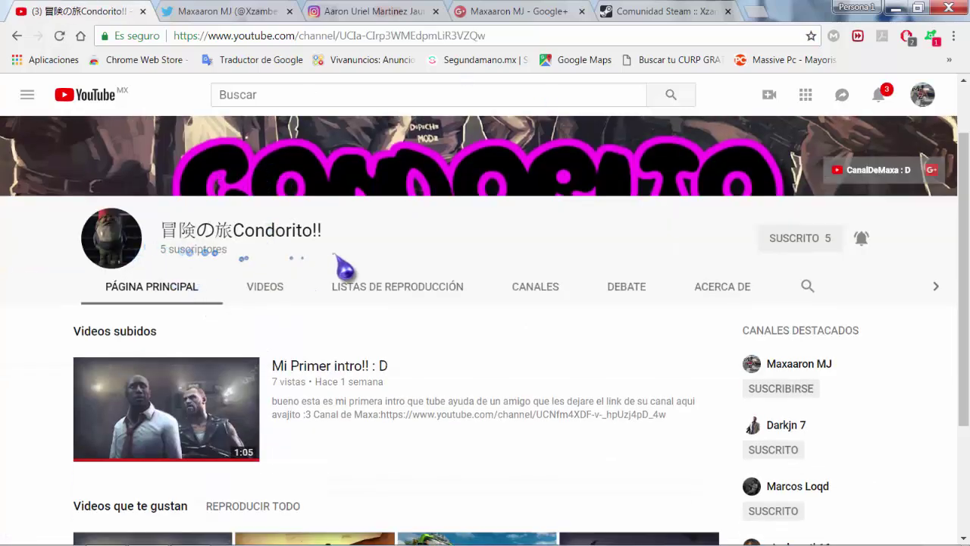
scroll(335, 257, "down", 2)
scroll(296, 303, "up", 3)
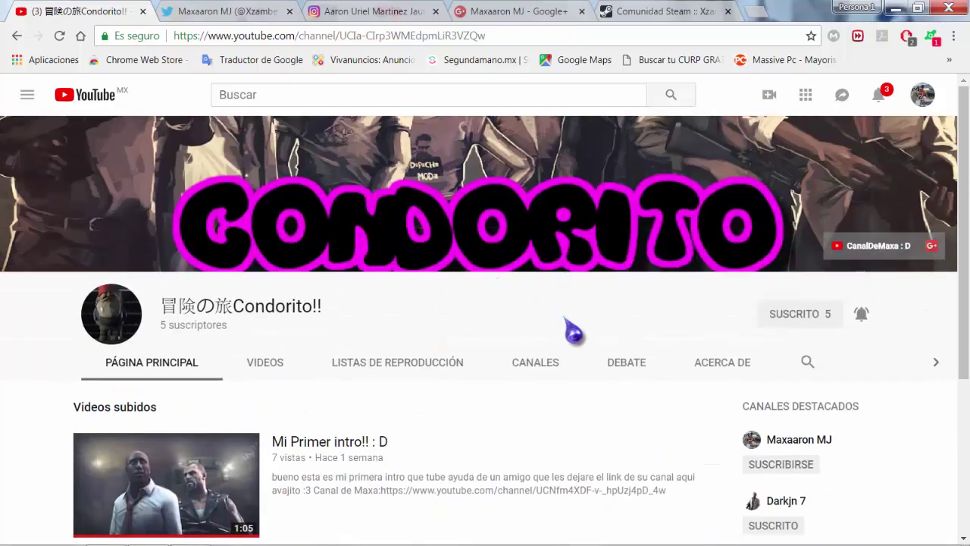
left_click(878, 246)
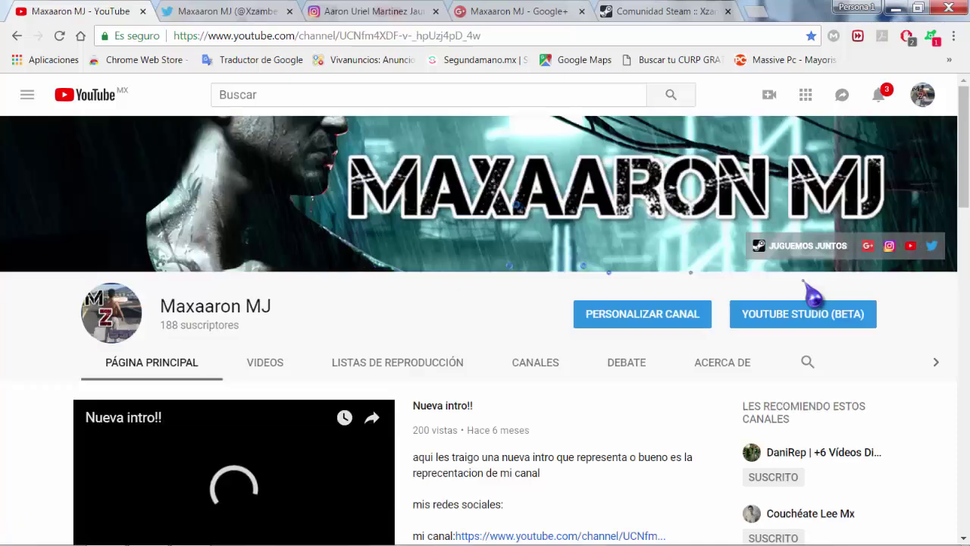